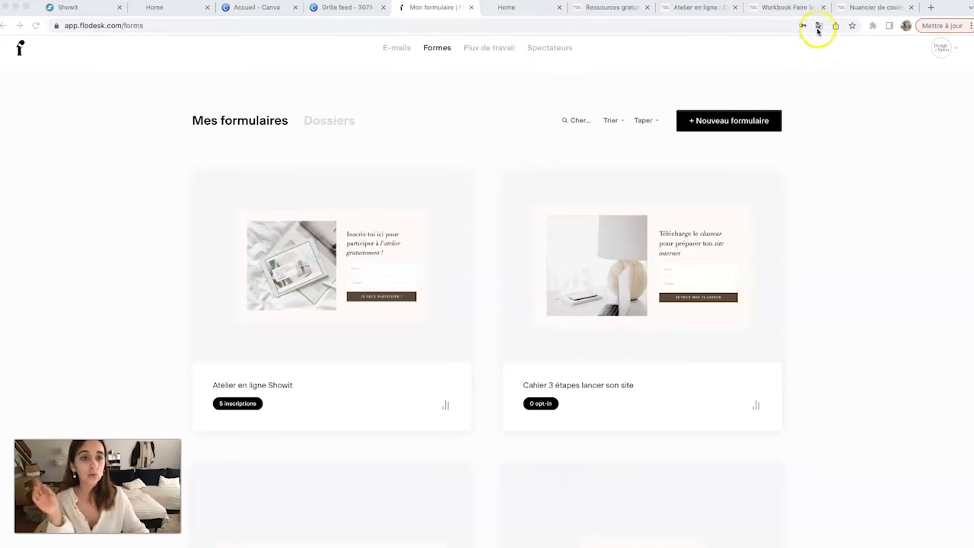
# Switch the forms page's translation from French back to the original English and dismiss the translation popup.
pyautogui.click(819, 26)
pyautogui.click(727, 45)
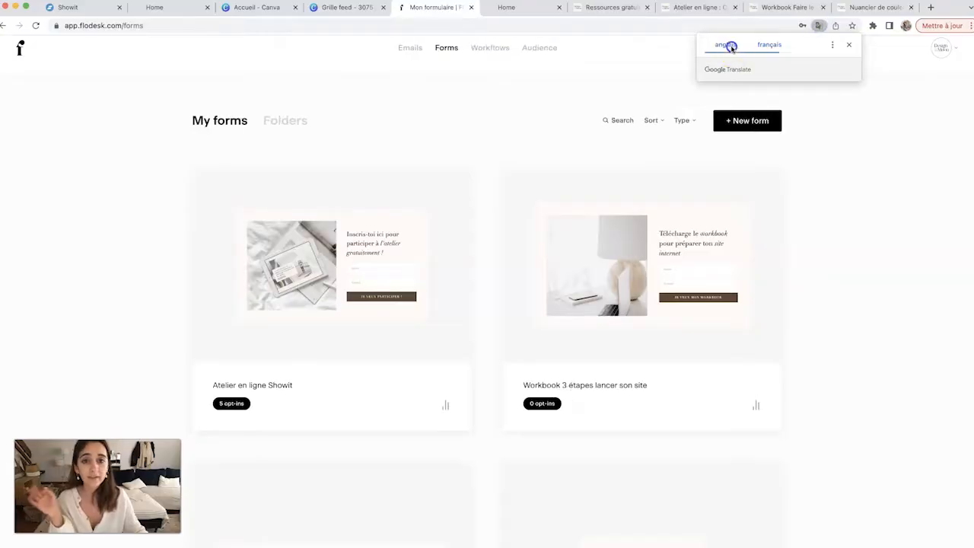
pyautogui.click(888, 147)
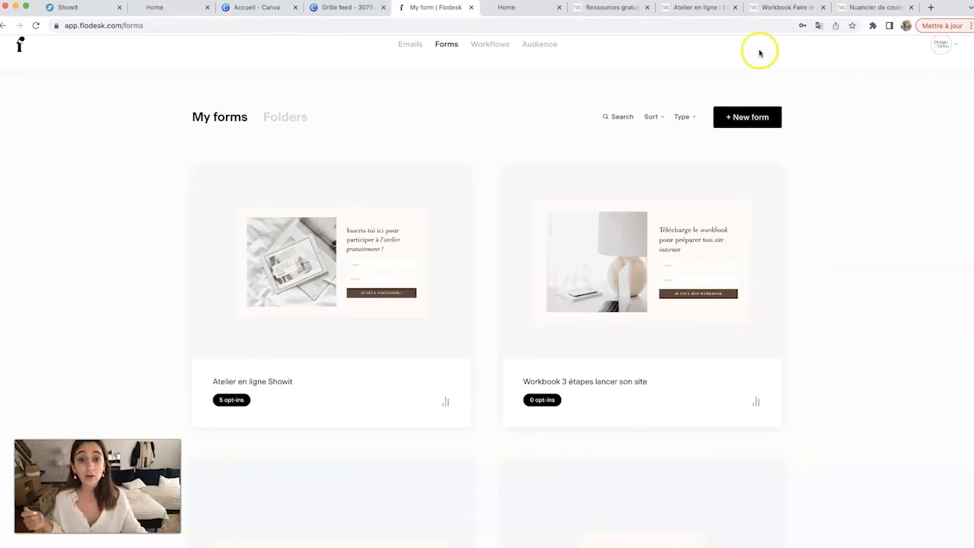
# Look at the online workshop's sign-up page, and return to Flodesk to browse the list of workflows.
pyautogui.click(694, 9)
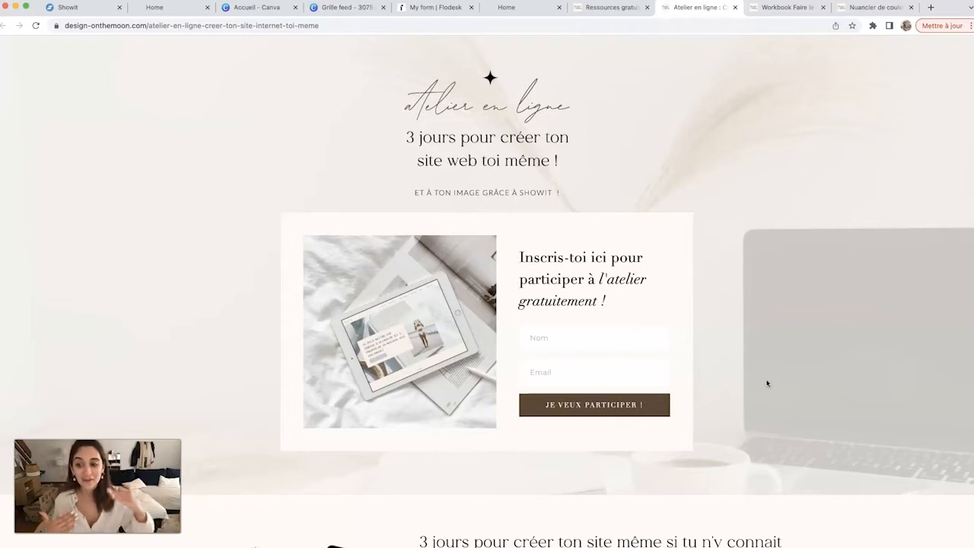
pyautogui.click(441, 8)
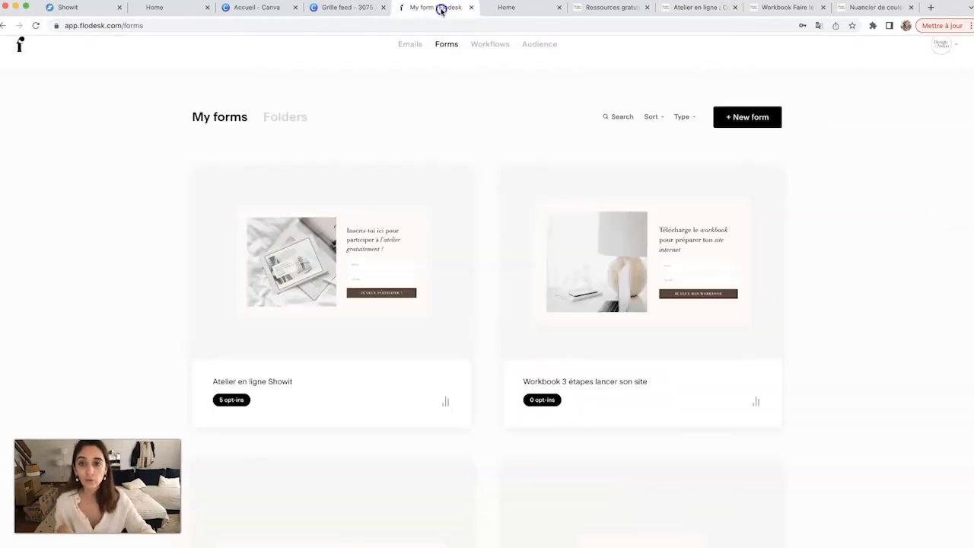
pyautogui.click(488, 46)
pyautogui.moveTo(342, 211)
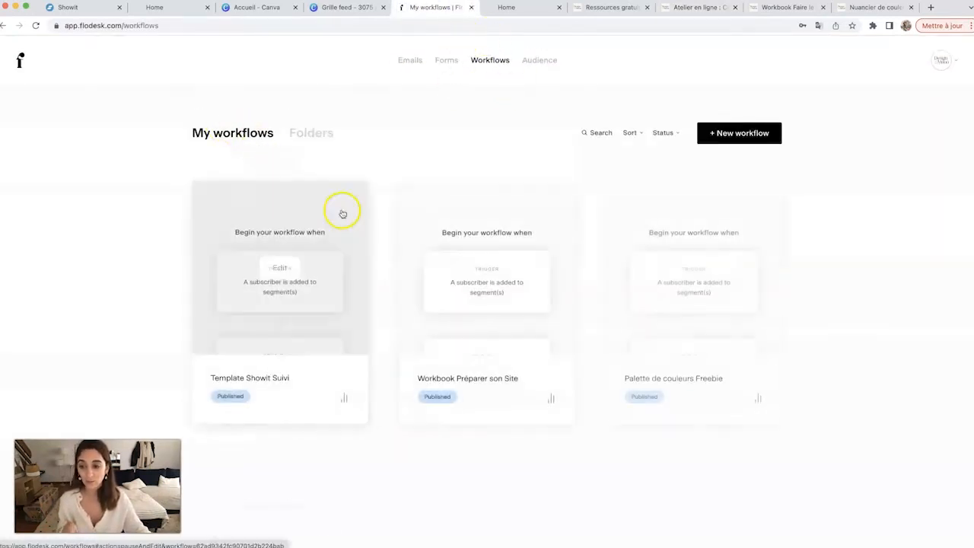
pyautogui.scroll(-2, 229, 361)
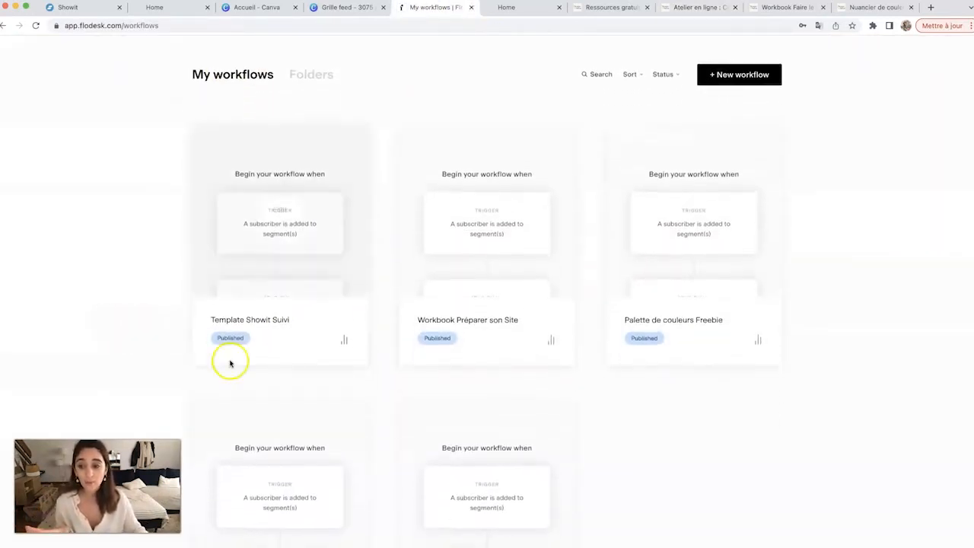
# Open the detailed step-by-step report of the Template Showit Suivi workflow.
pyautogui.click(344, 340)
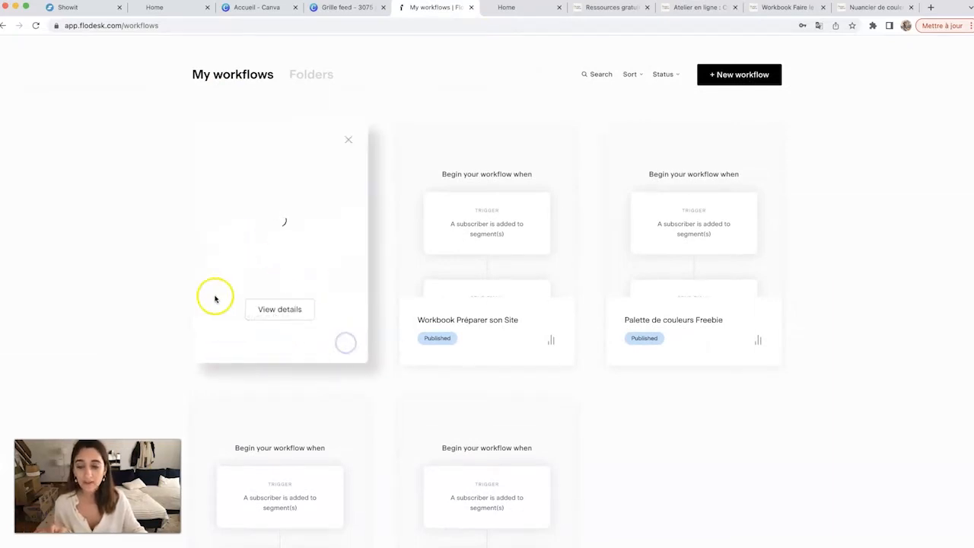
pyautogui.click(282, 311)
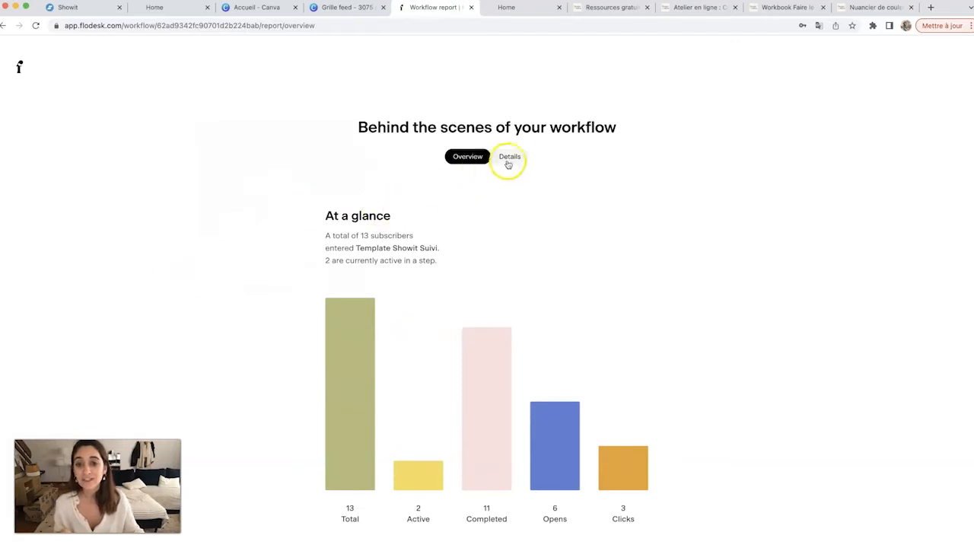
pyautogui.click(514, 157)
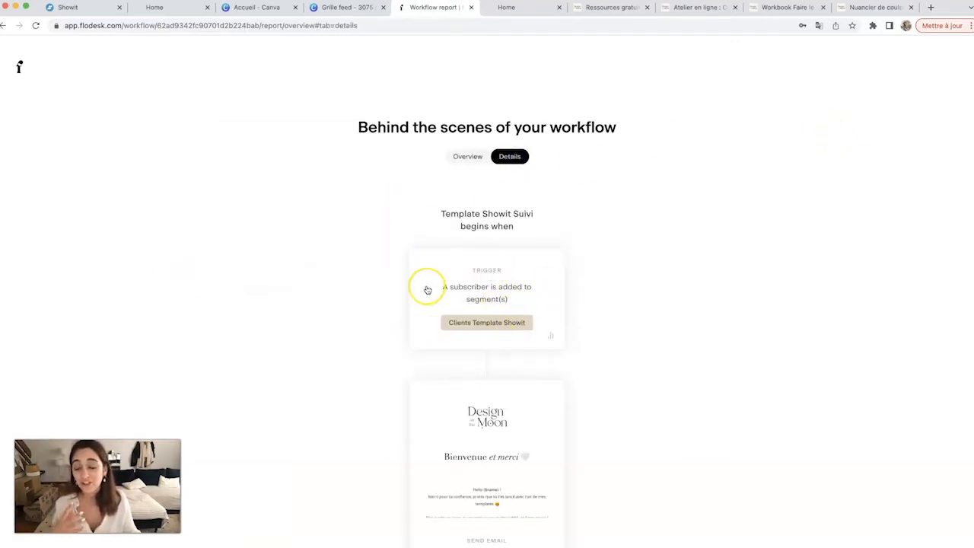
# Examine the Template Showit Suivi workflow's trigger segment, emails and time delays from the first step through the final thank-you email.
pyautogui.scroll(-1, 427, 290)
pyautogui.scroll(-1, 427, 289)
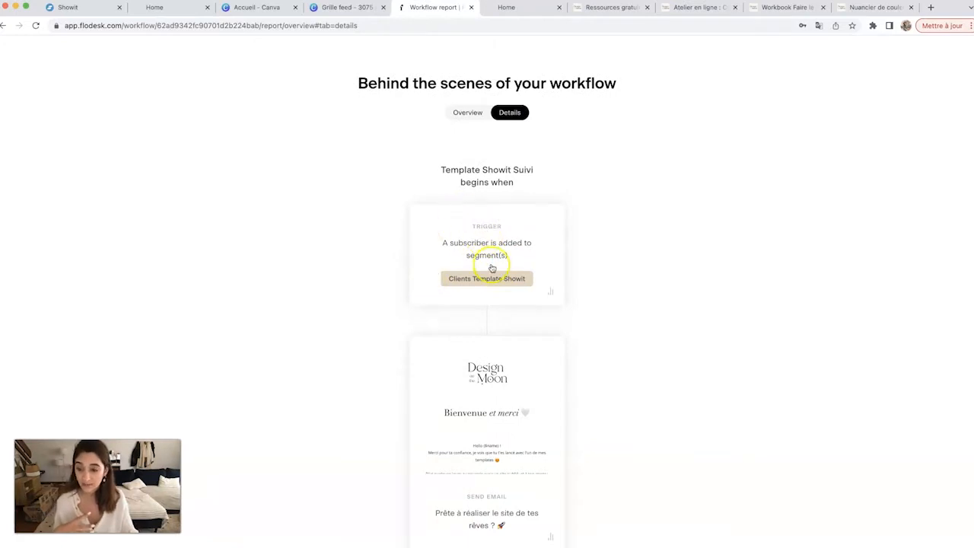
pyautogui.scroll(-13, 491, 268)
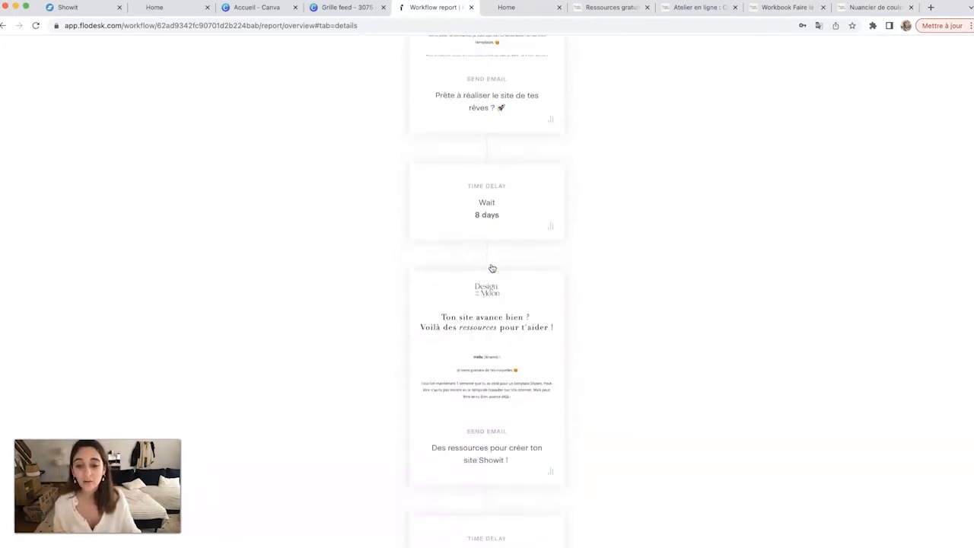
pyautogui.scroll(15, 492, 268)
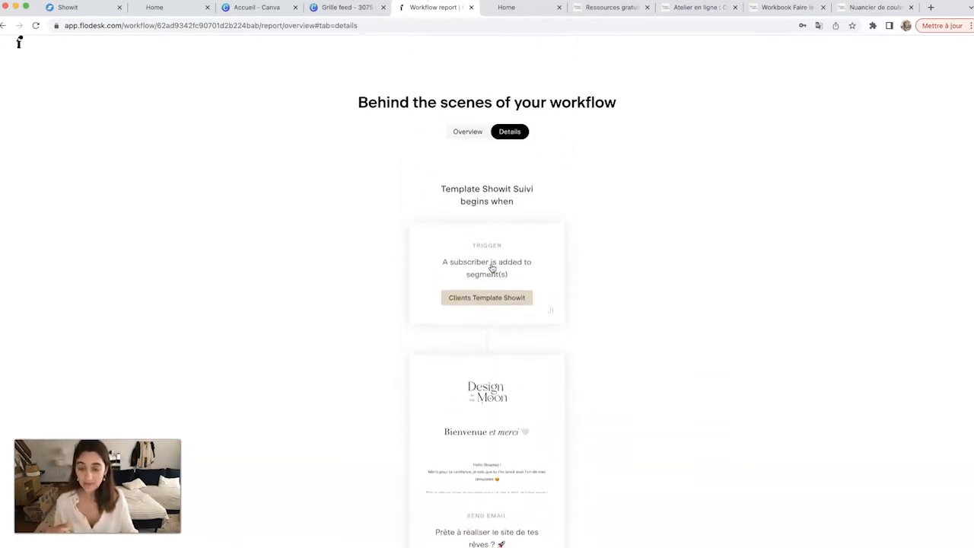
pyautogui.scroll(-5, 491, 268)
pyautogui.click(619, 271)
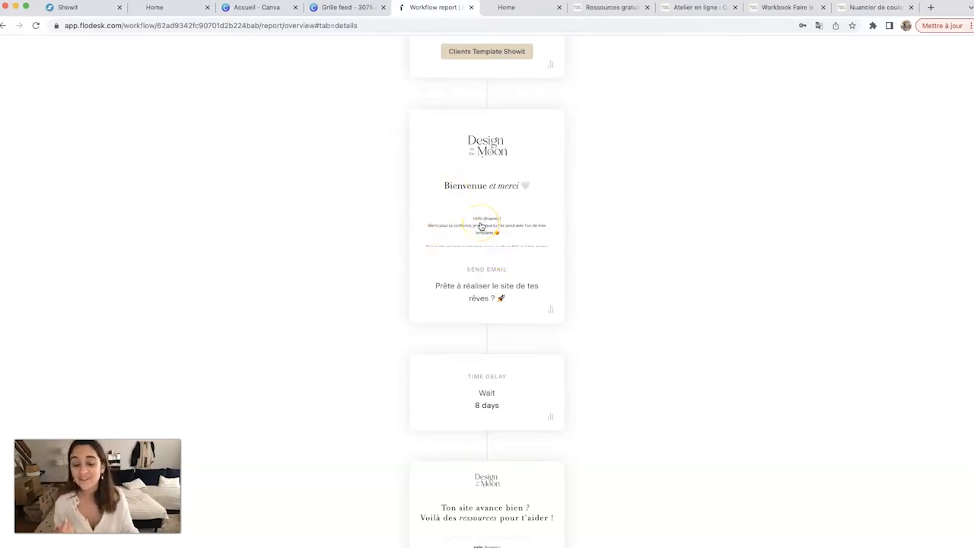
pyautogui.scroll(-3, 481, 226)
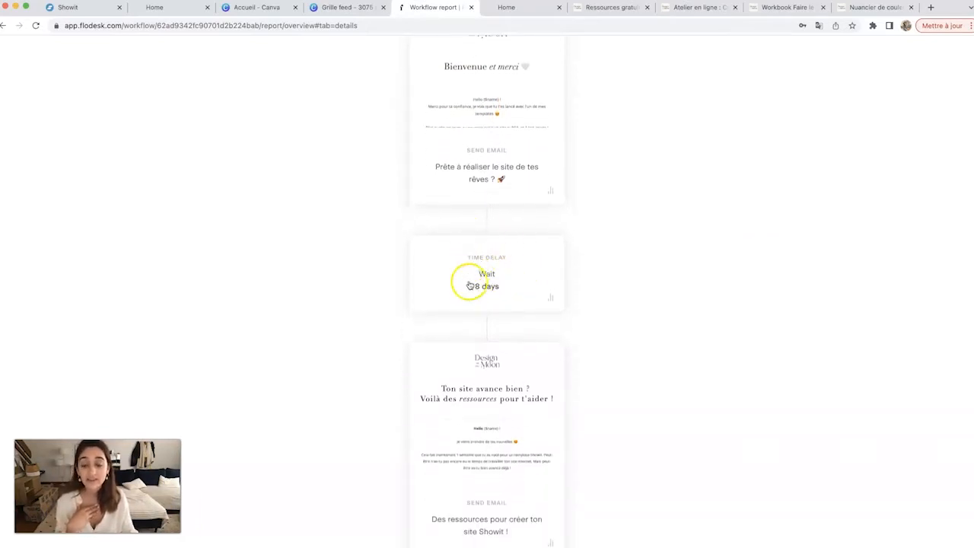
pyautogui.scroll(-3, 496, 274)
pyautogui.scroll(-2, 500, 333)
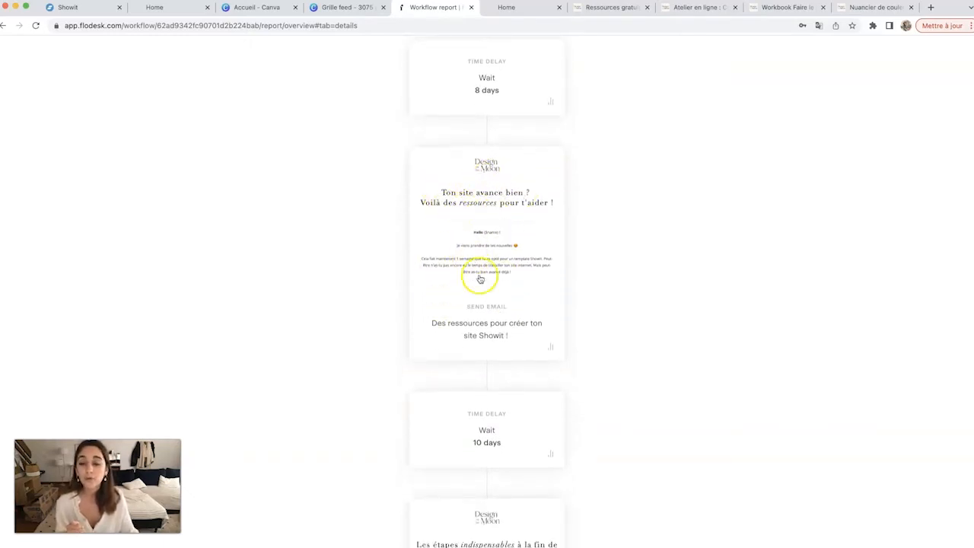
pyautogui.scroll(-3, 450, 265)
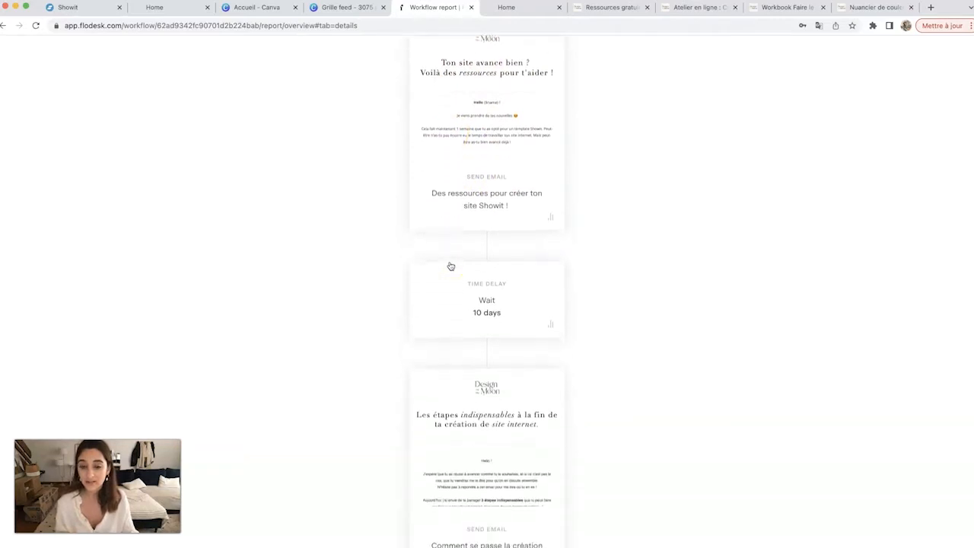
pyautogui.scroll(-3, 451, 267)
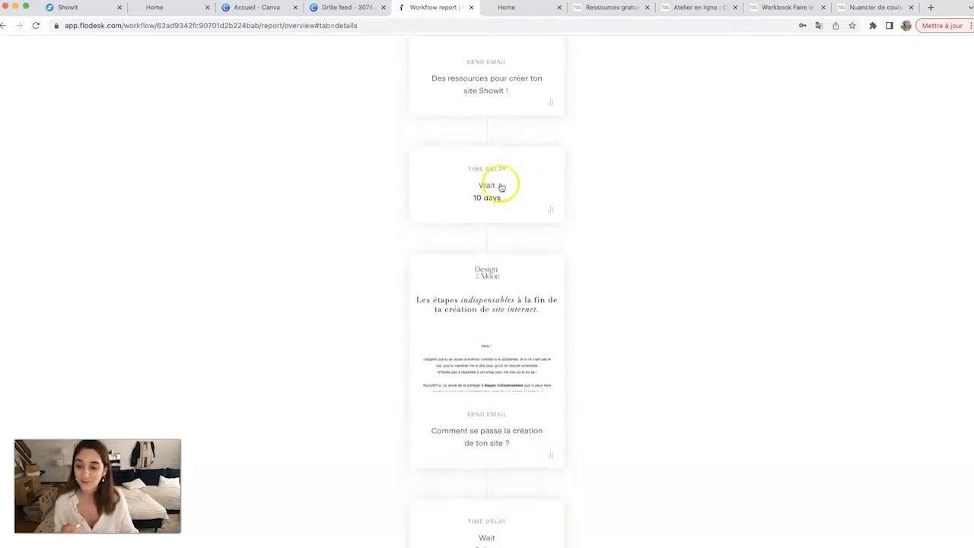
pyautogui.scroll(-2, 500, 187)
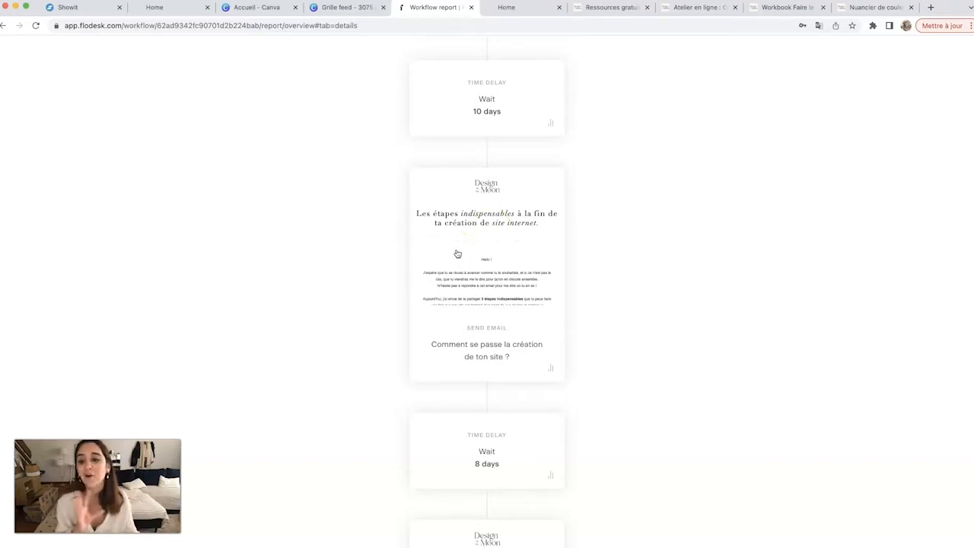
pyautogui.scroll(-5, 457, 253)
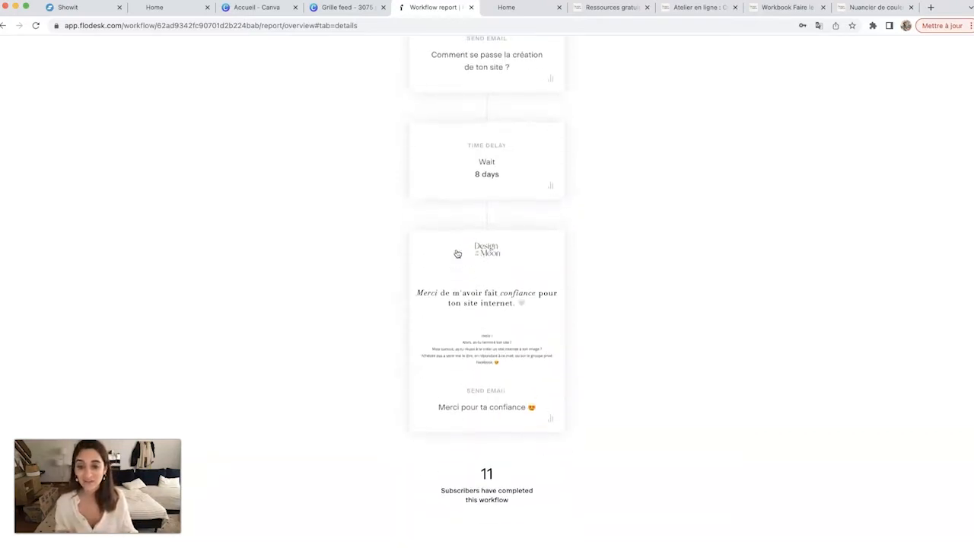
pyautogui.click(460, 164)
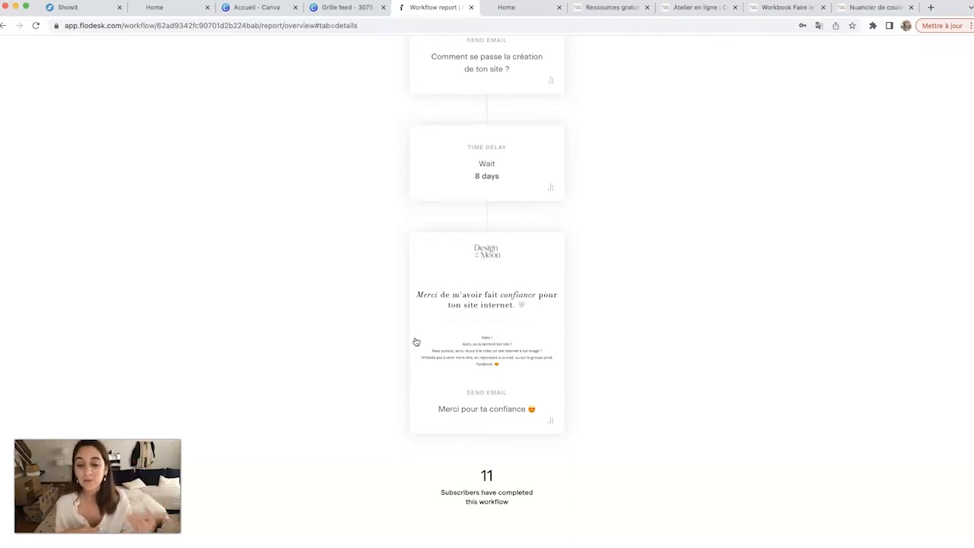
pyautogui.scroll(15, 507, 274)
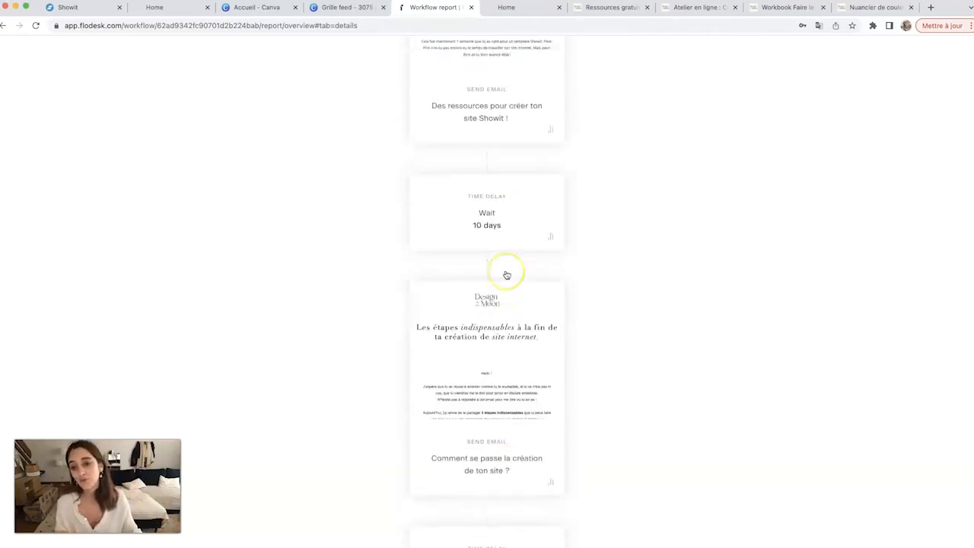
pyautogui.scroll(-15, 507, 275)
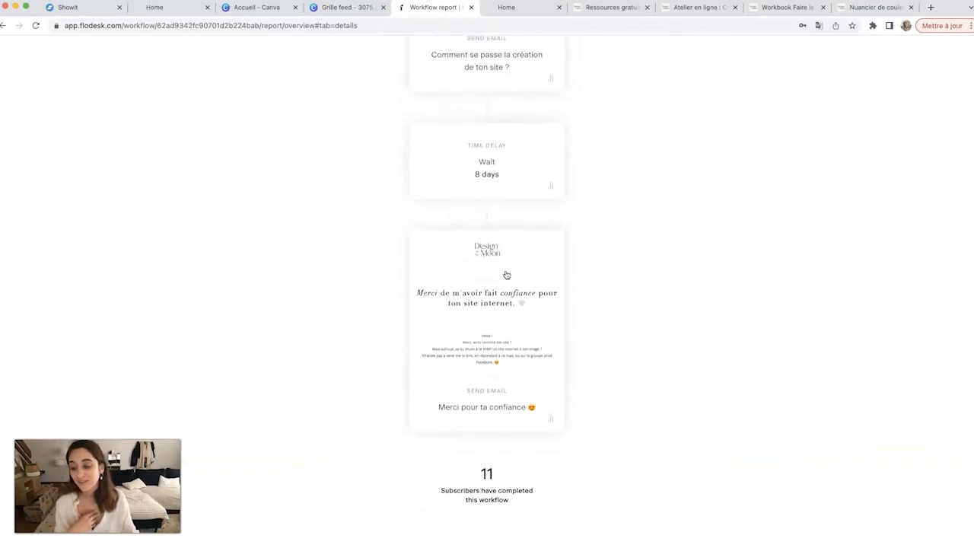
pyautogui.scroll(15, 506, 274)
pyautogui.scroll(-7, 502, 313)
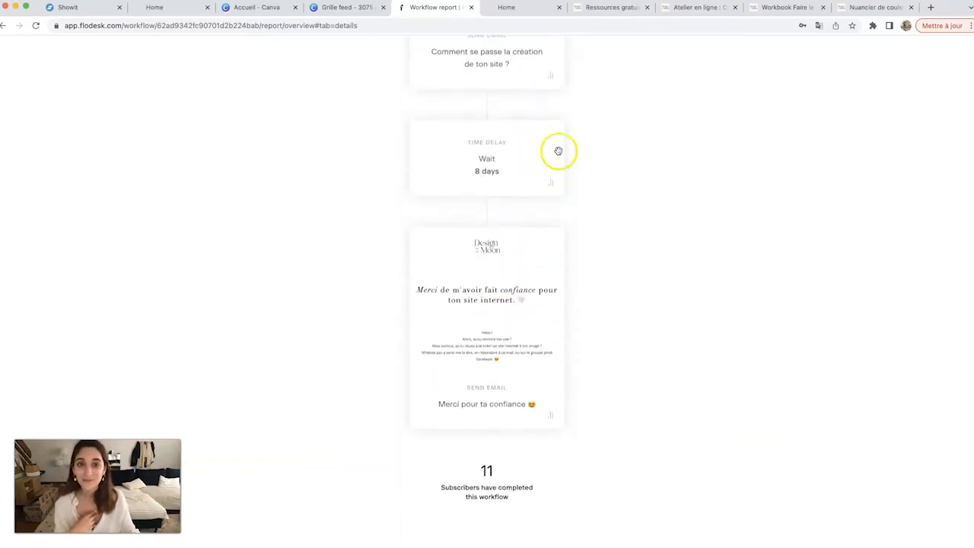
pyautogui.scroll(5, 449, 94)
pyautogui.scroll(3, 463, 93)
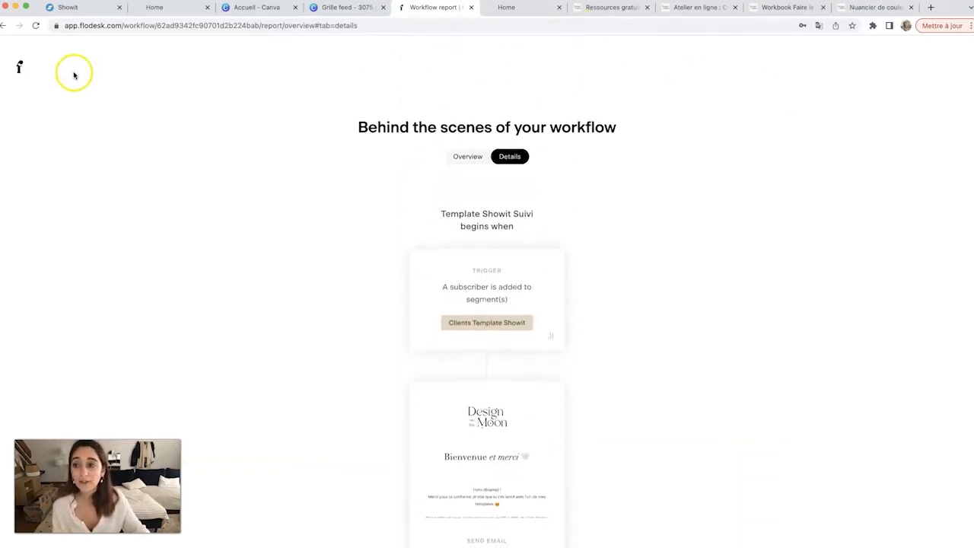
# Return to the workflow list and open the detailed report of the Palette de couleurs Freebie workflow.
pyautogui.click(19, 65)
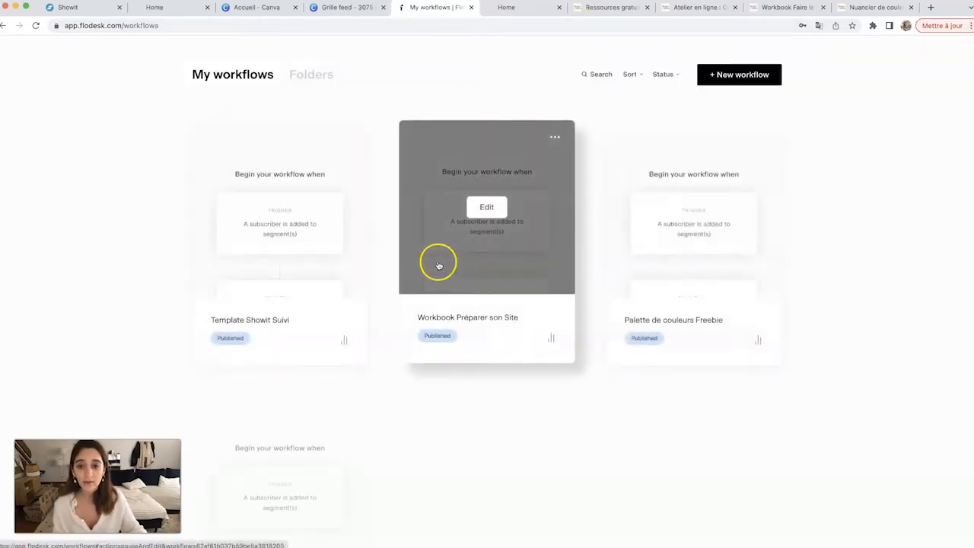
pyautogui.scroll(-2, 616, 367)
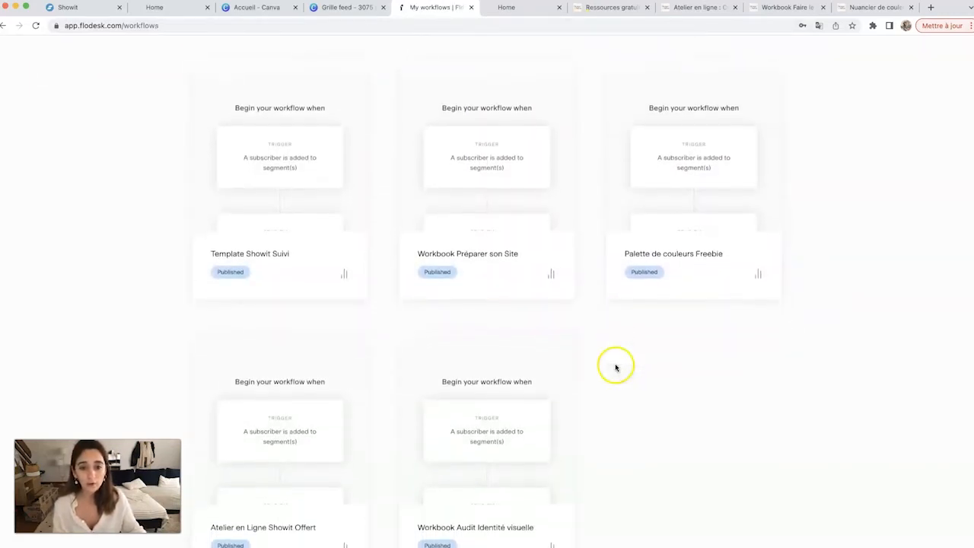
pyautogui.click(753, 270)
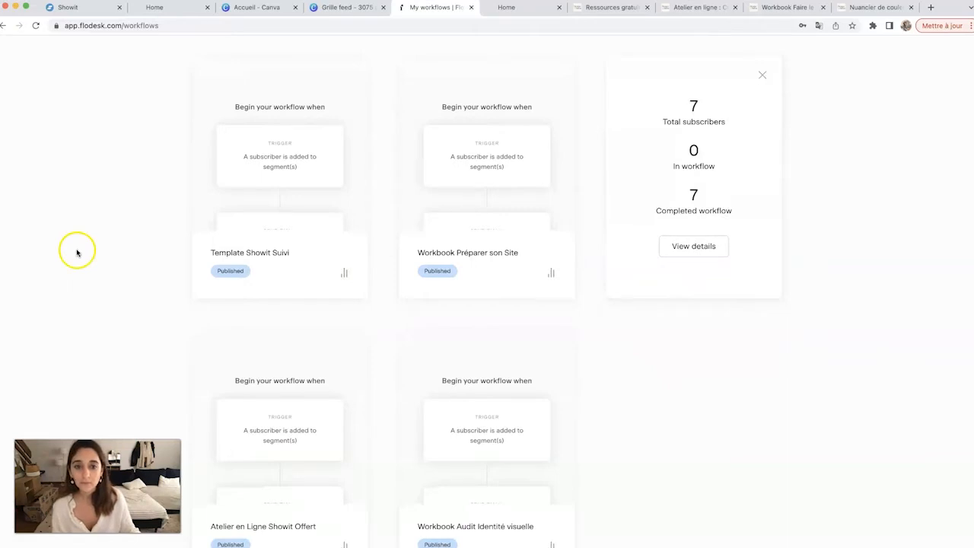
pyautogui.click(692, 243)
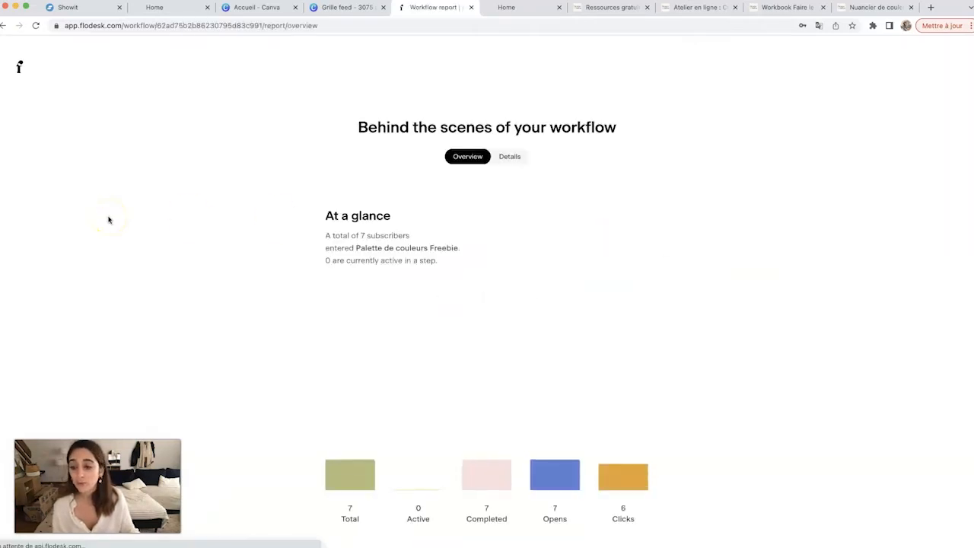
pyautogui.click(519, 157)
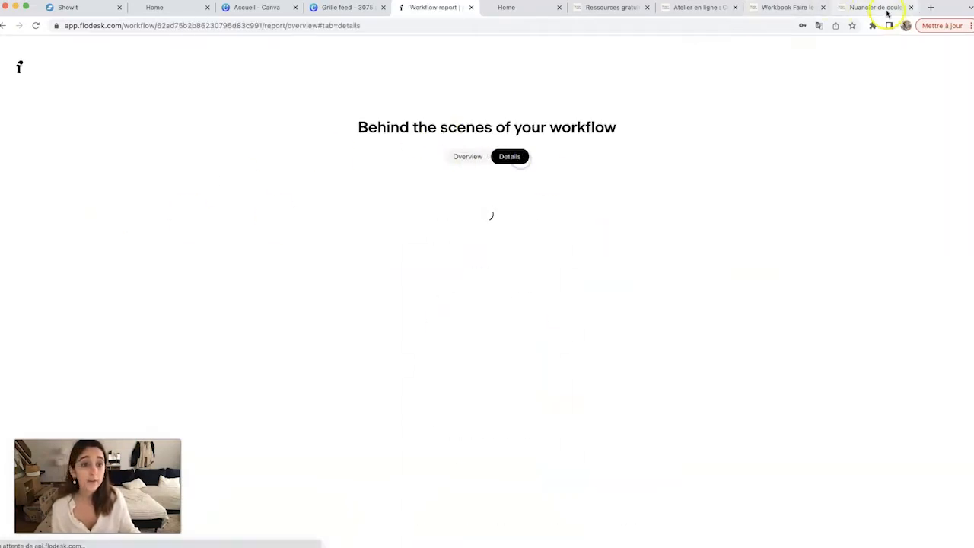
# View the colour palettes freebie's landing page on the website, including its heading and sign-up form.
pyautogui.click(886, 9)
pyautogui.scroll(2, 310, 209)
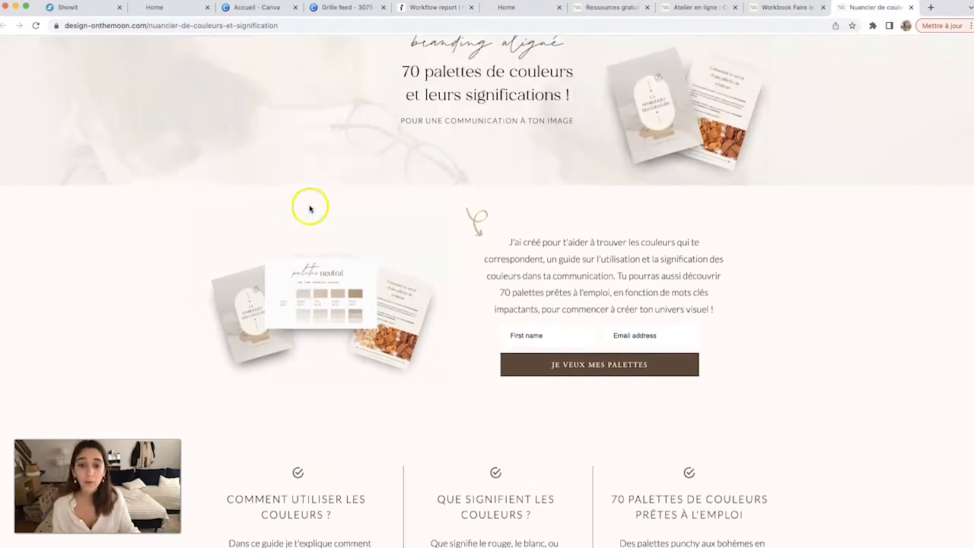
pyautogui.scroll(2, 310, 208)
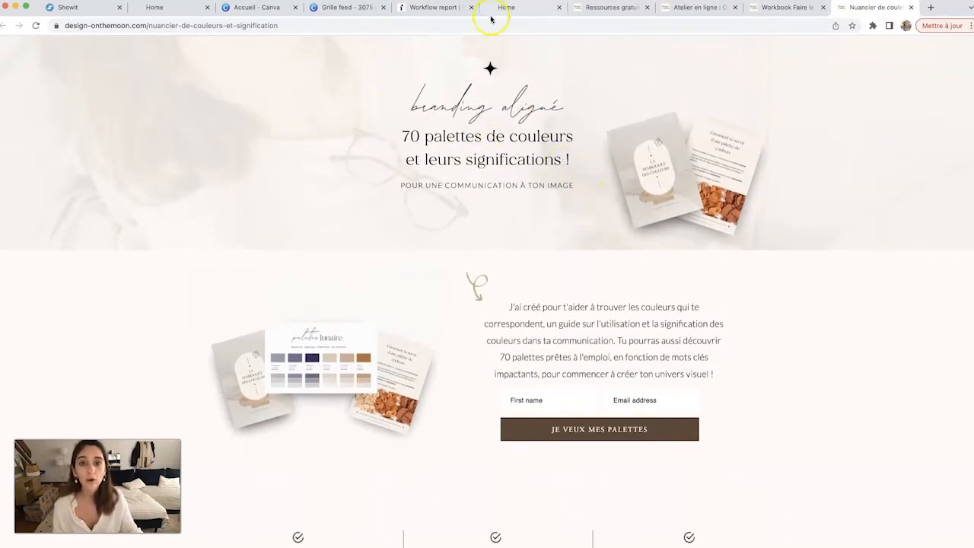
# Go back to the Palette de couleurs Freebie report and examine its trigger segment and delivery email.
pyautogui.click(430, 8)
pyautogui.scroll(-2, 487, 228)
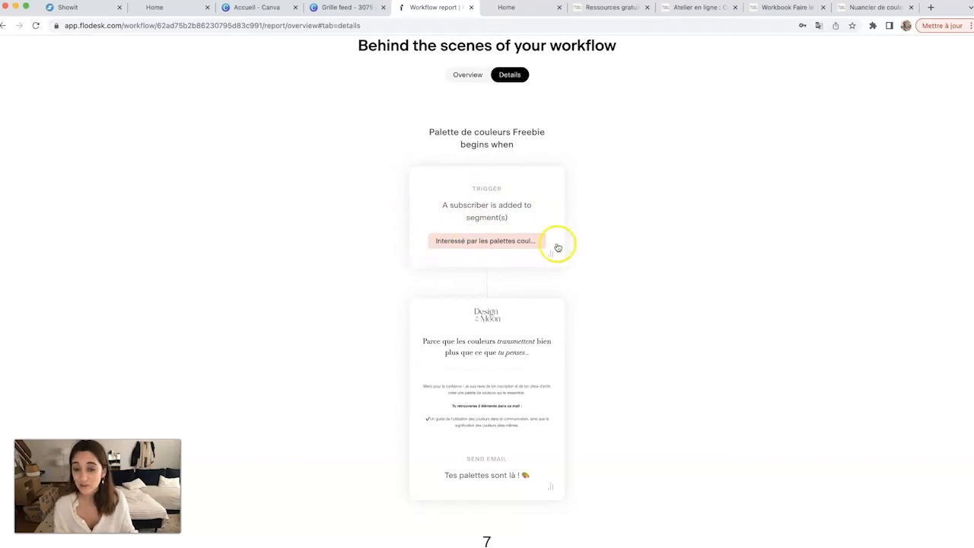
pyautogui.scroll(-2, 495, 255)
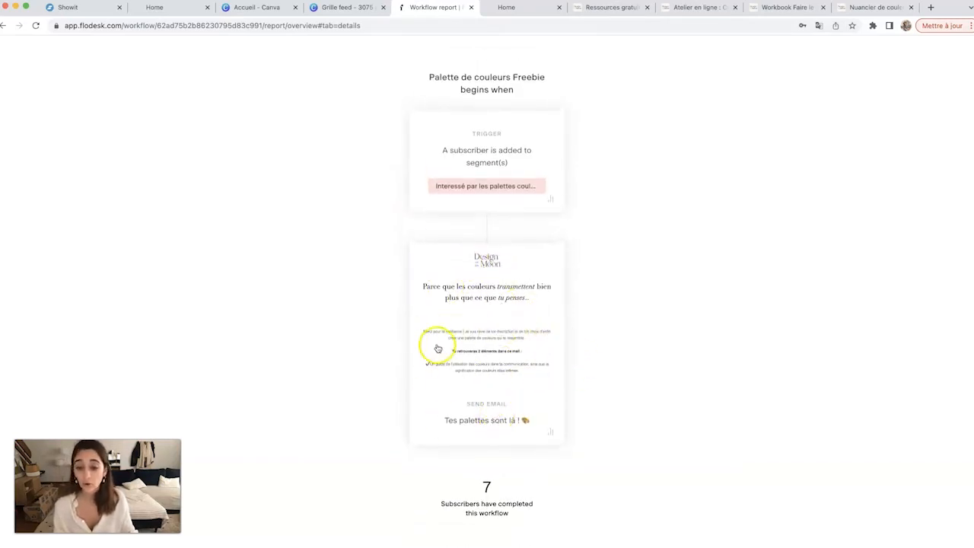
pyautogui.scroll(-1, 438, 347)
pyautogui.scroll(4, 438, 348)
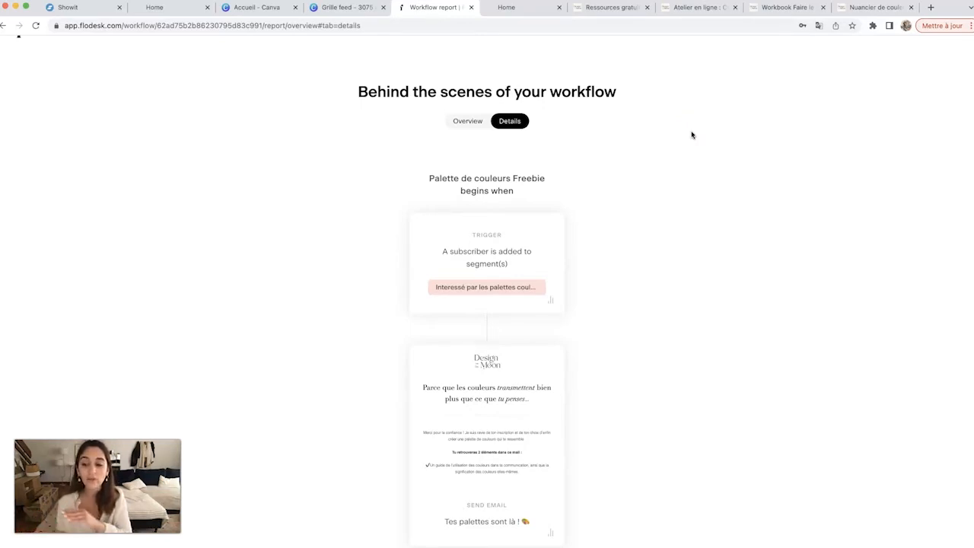
pyautogui.scroll(1, 472, 281)
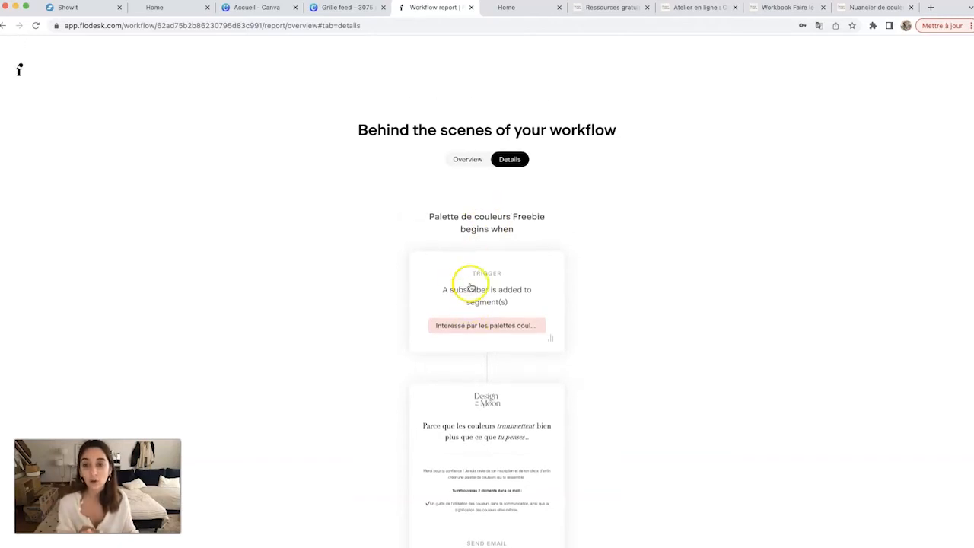
# Return to the workflow list and look over the forms and emails pages.
pyautogui.scroll(-2, 591, 115)
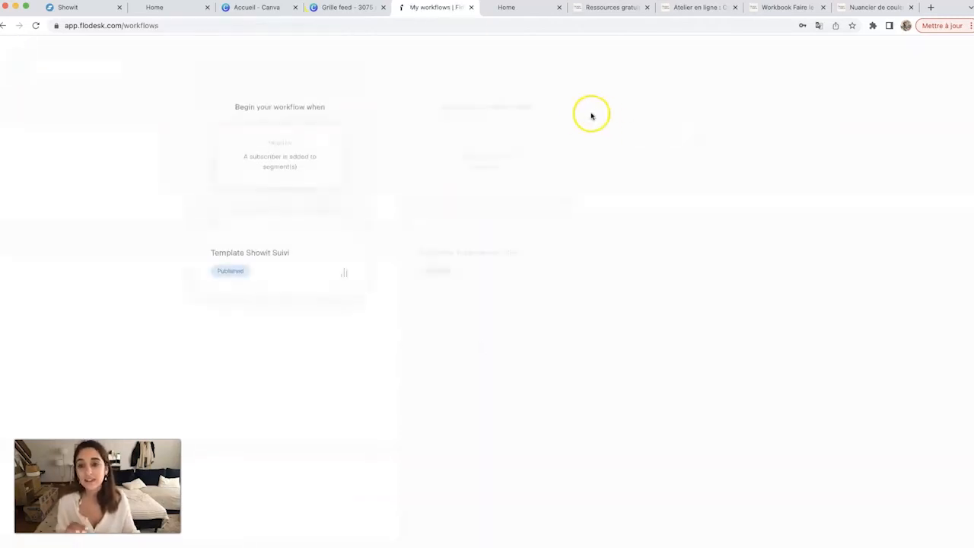
pyautogui.scroll(2, 226, 230)
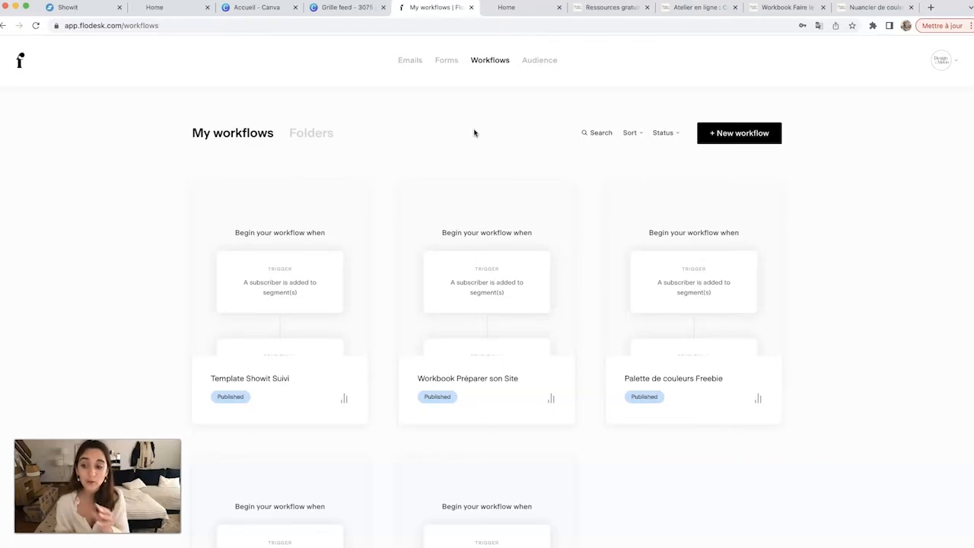
pyautogui.click(446, 60)
pyautogui.scroll(-1, 408, 72)
pyautogui.click(411, 44)
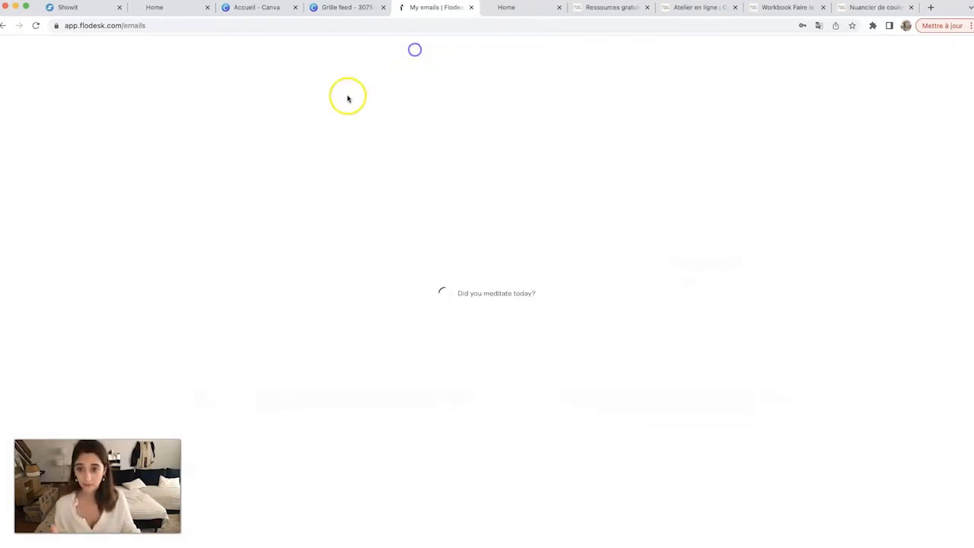
# Open the audience's segment list and examine the existing workbook, client, workshop, newsletter and colour palette segments.
pyautogui.click(525, 60)
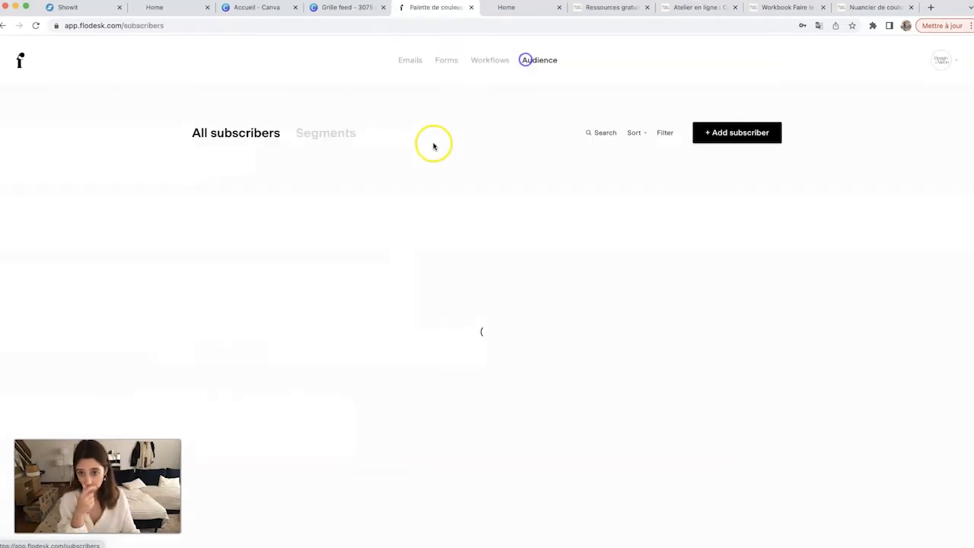
pyautogui.click(309, 134)
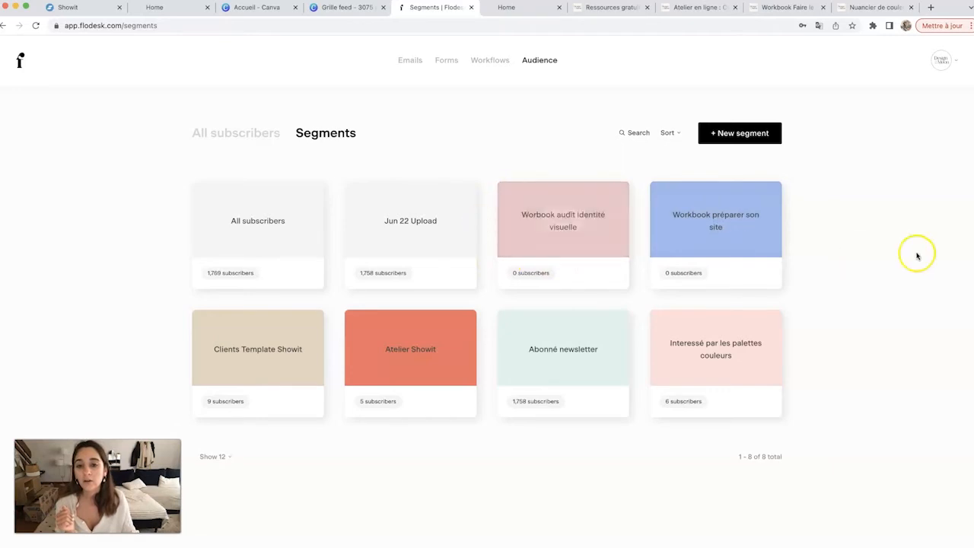
pyautogui.moveTo(522, 229)
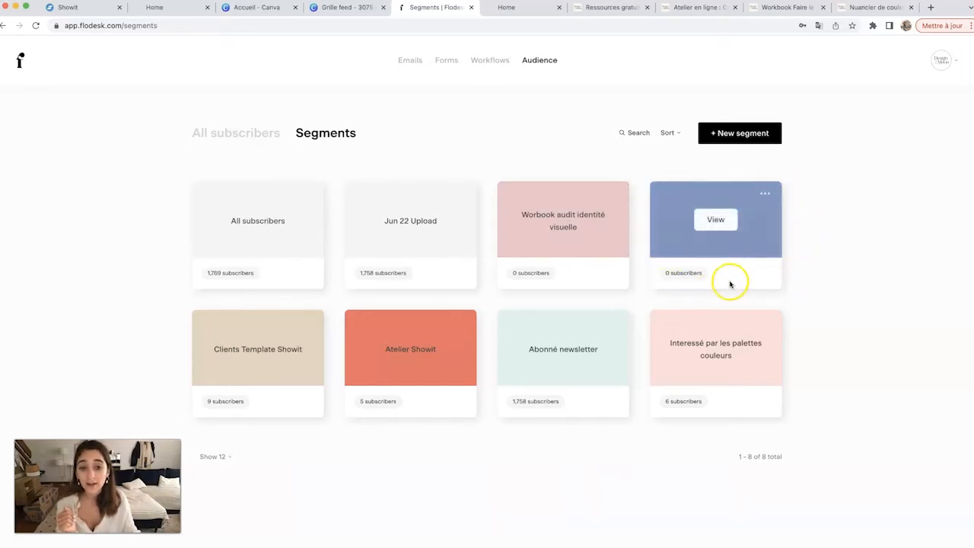
pyautogui.moveTo(749, 407)
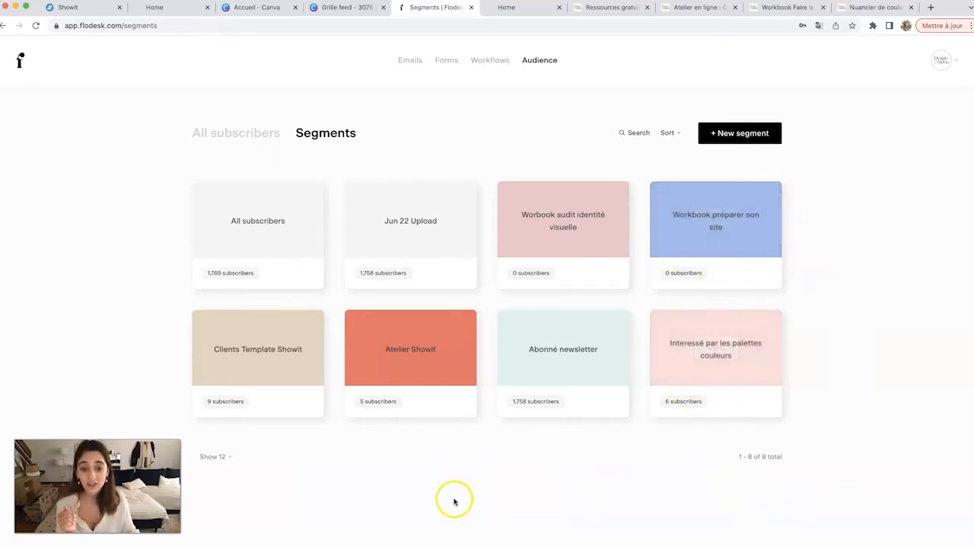
pyautogui.moveTo(404, 404)
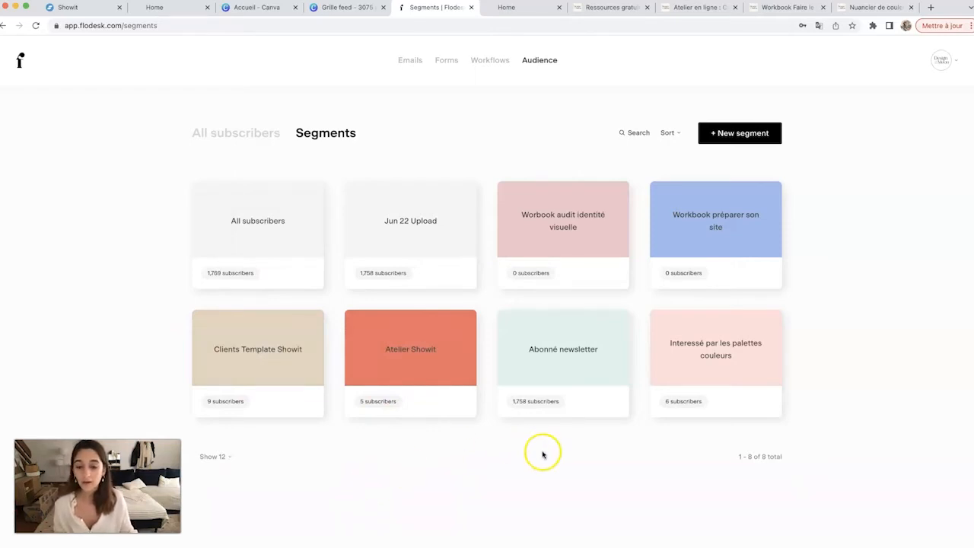
pyautogui.click(455, 460)
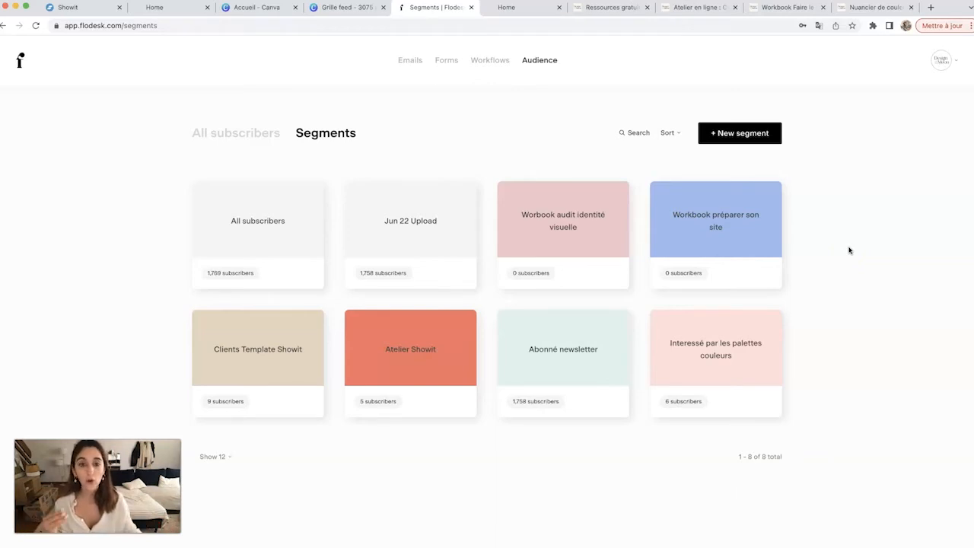
# Create a new segment named "Workbook Test Flodesk" with the golden-brown colour.
pyautogui.click(746, 137)
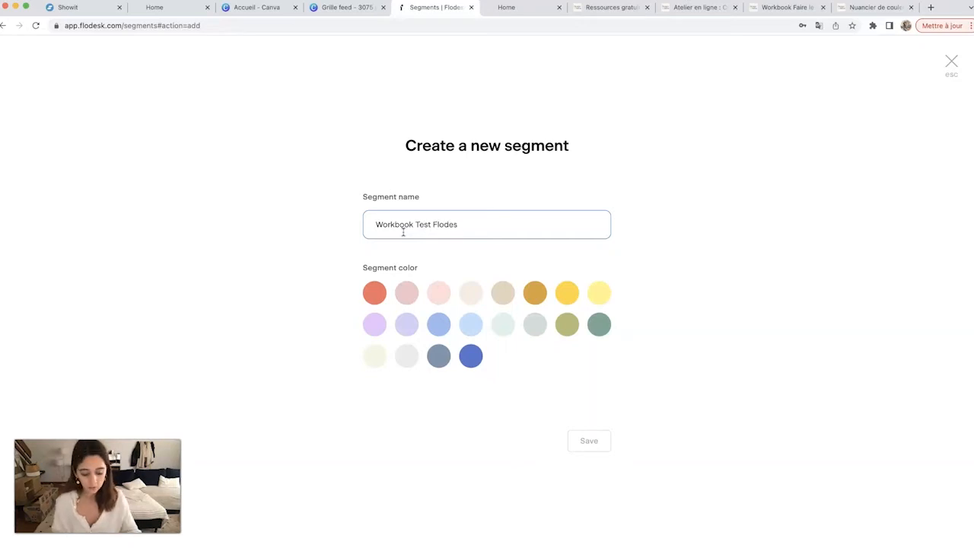
pyautogui.click(535, 293)
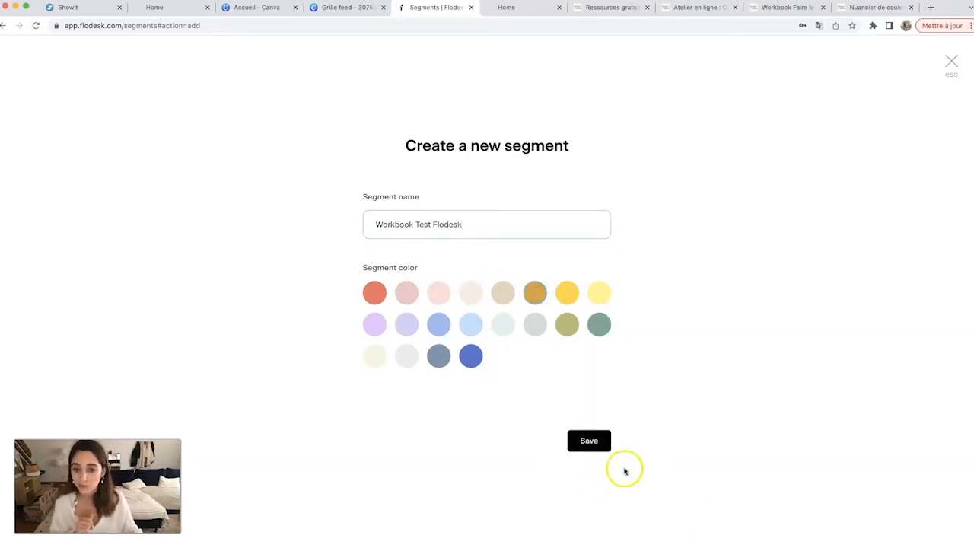
pyautogui.click(594, 446)
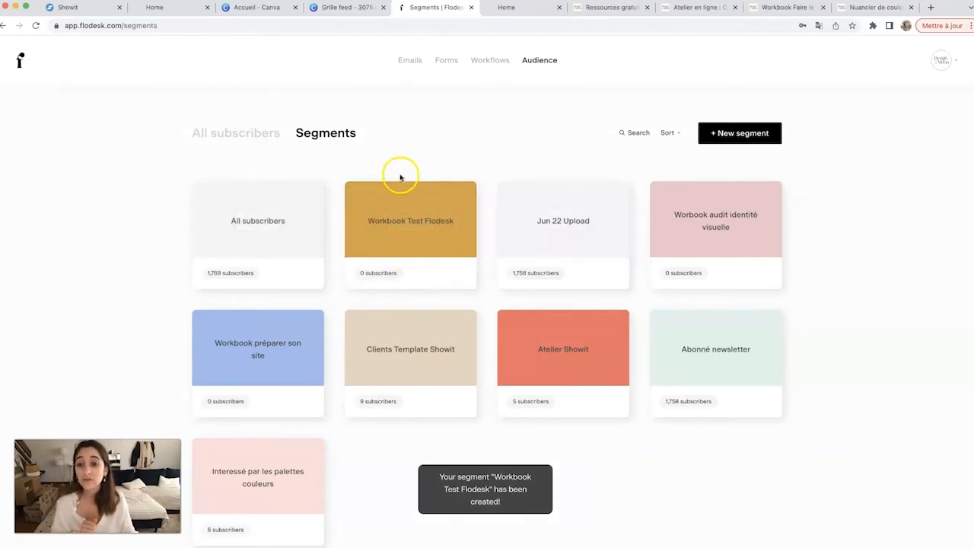
pyautogui.moveTo(274, 226)
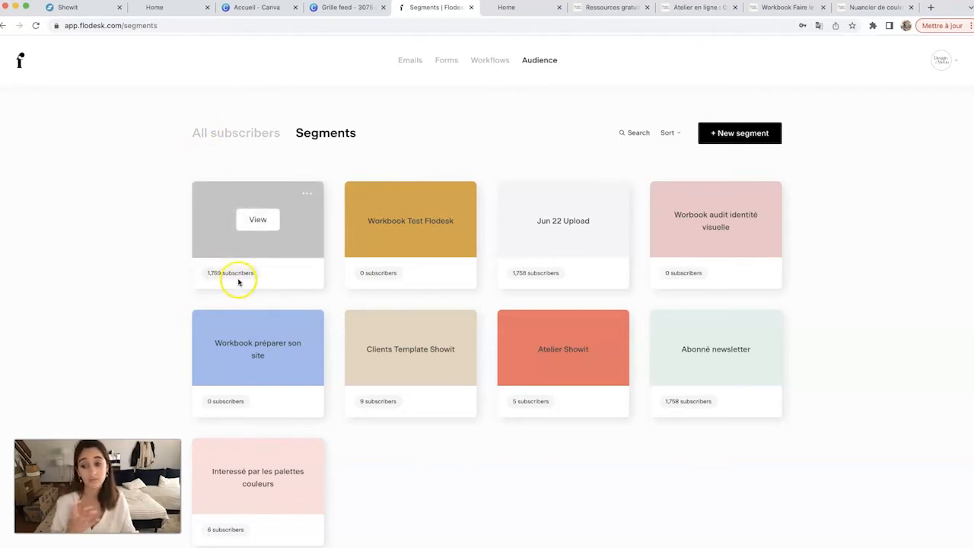
pyautogui.moveTo(398, 265)
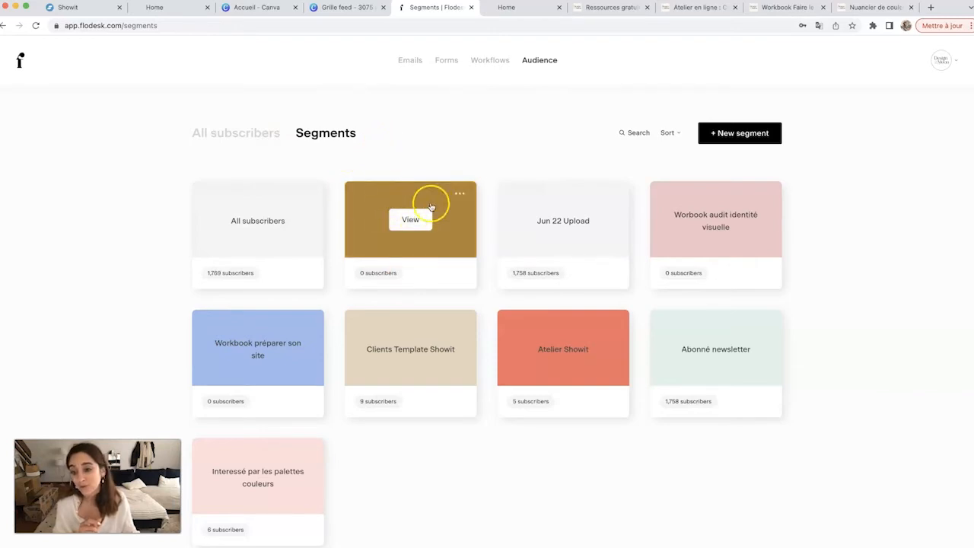
# Start a new form from the forms list and browse the Inline form templates.
pyautogui.click(446, 60)
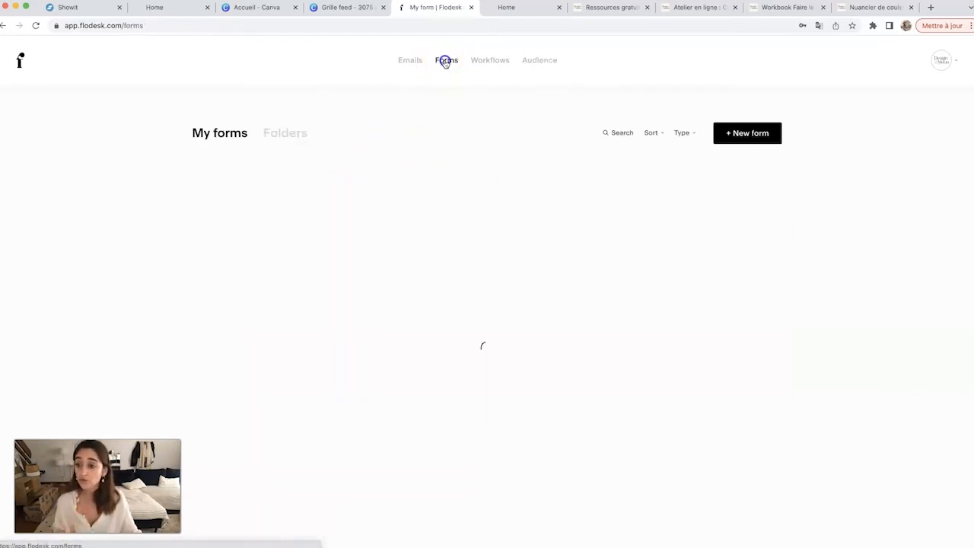
pyautogui.scroll(-1, 418, 175)
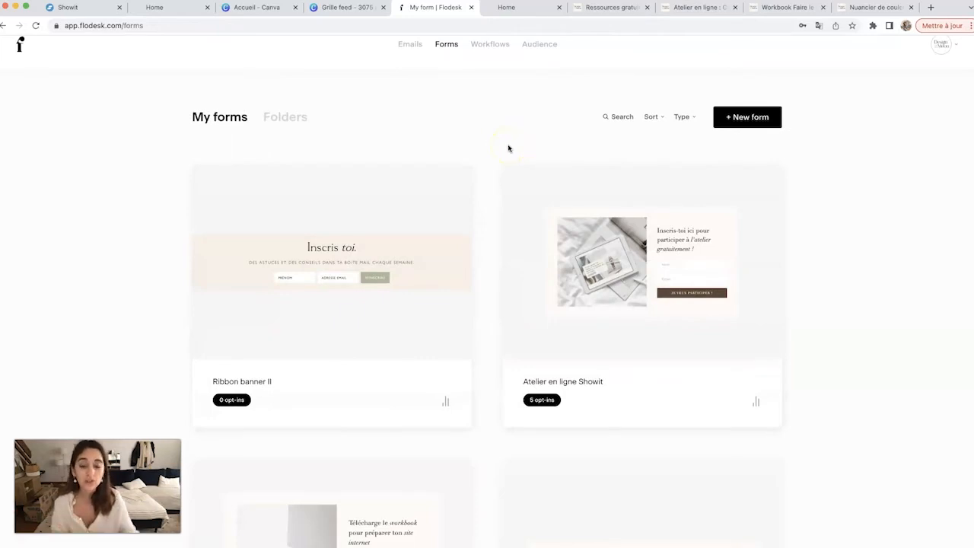
pyautogui.scroll(-2, 418, 162)
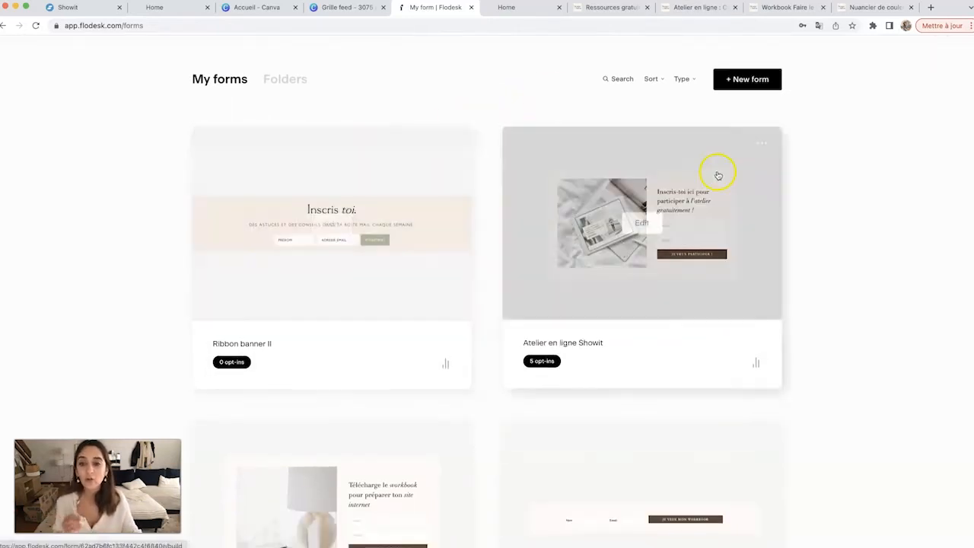
pyautogui.click(757, 89)
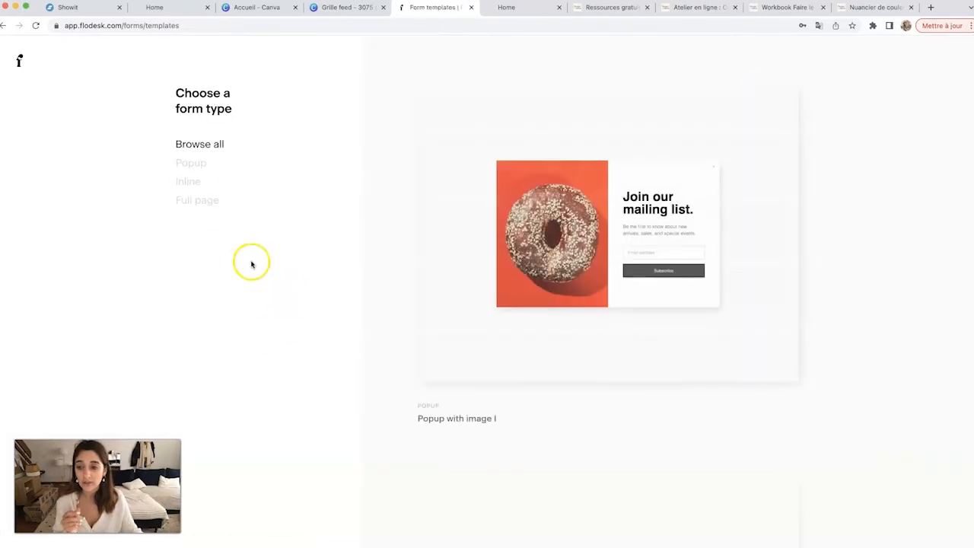
pyautogui.click(189, 183)
pyautogui.scroll(-15, 621, 274)
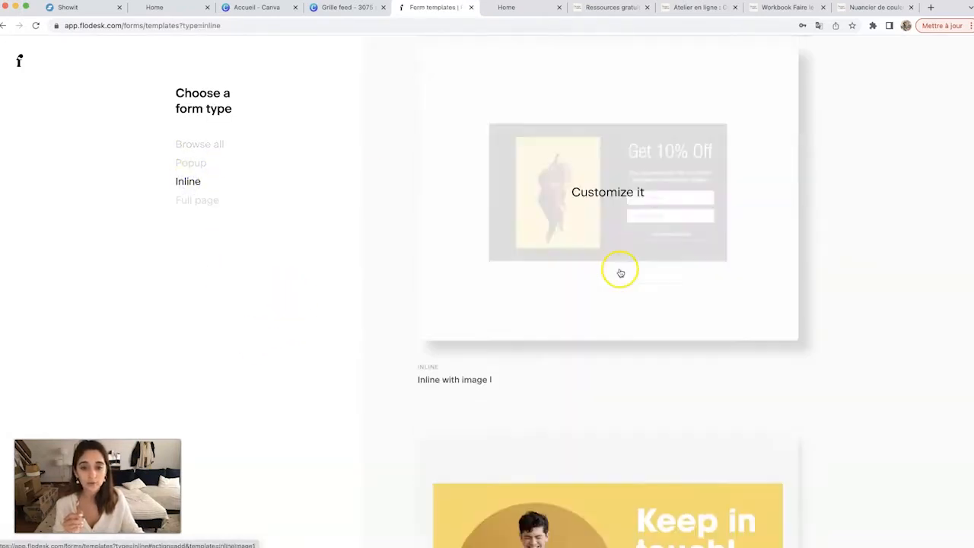
# Try the Inline with image II template with the Workbook Test Flodesk segment, and leave without saving the form.
pyautogui.click(618, 273)
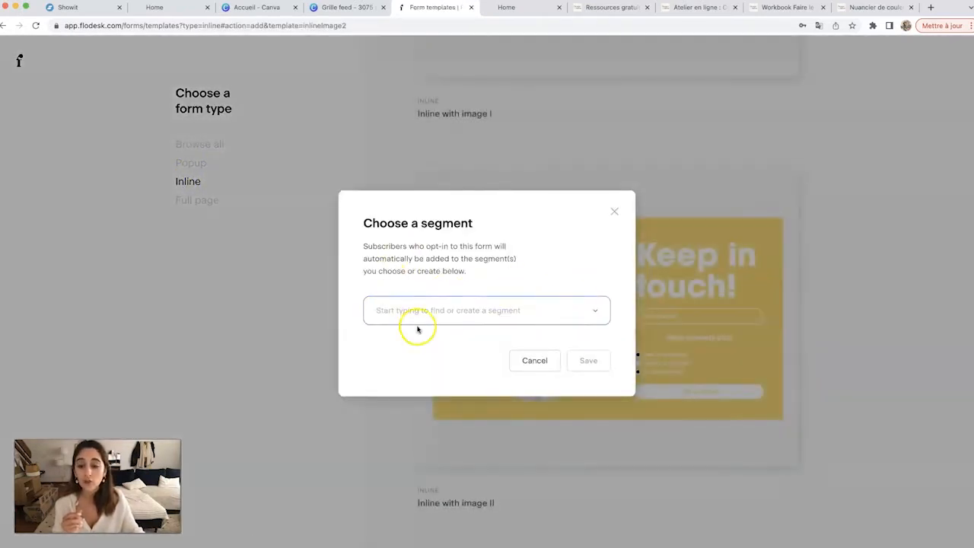
pyautogui.click(547, 309)
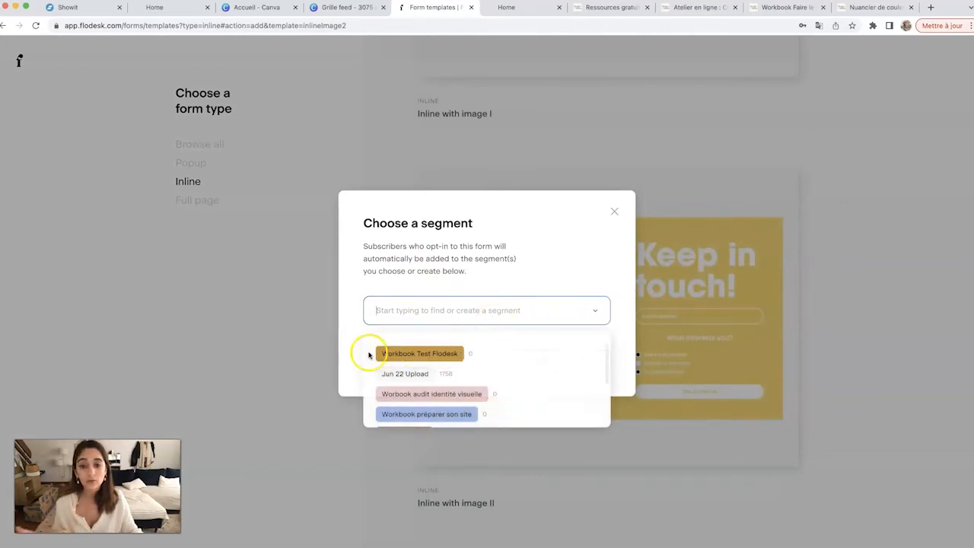
pyautogui.click(427, 352)
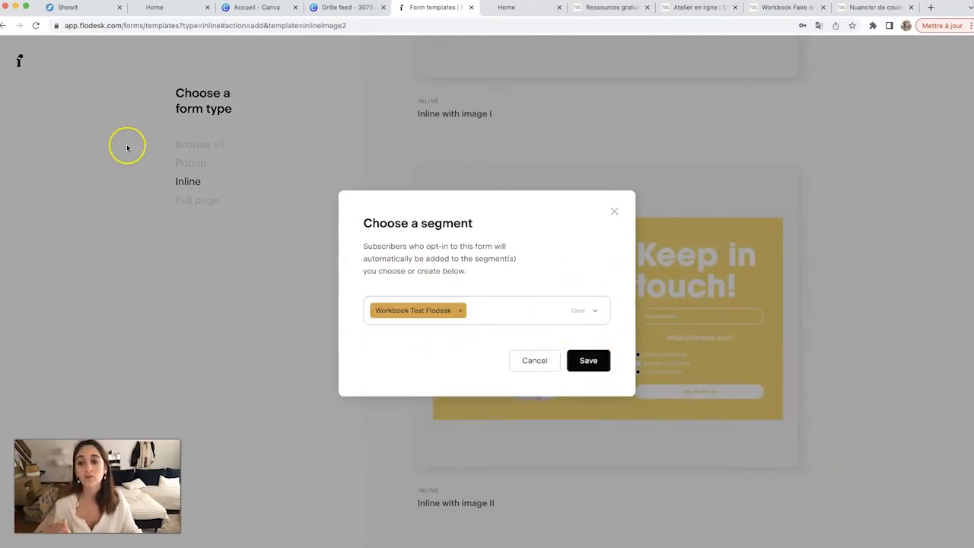
pyautogui.click(20, 59)
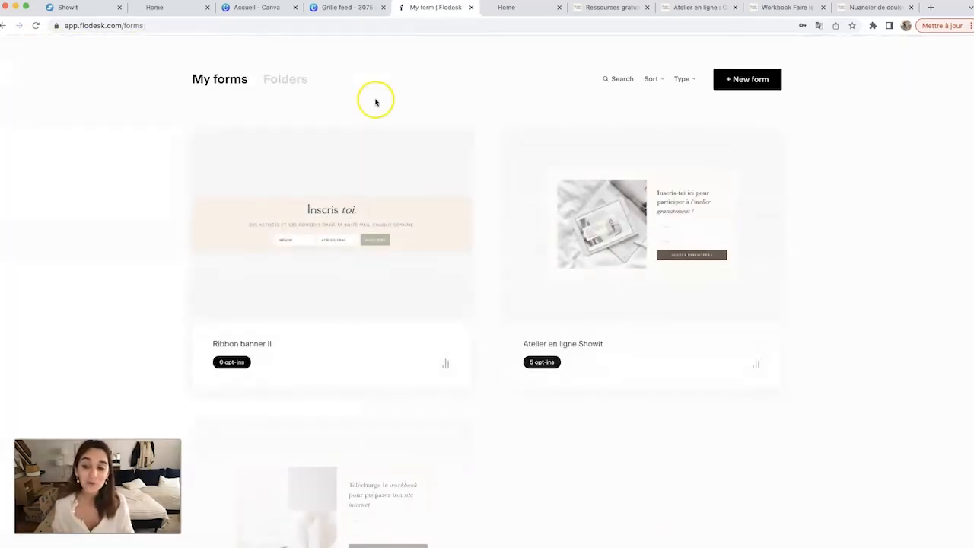
# Start a new workflow from the workflow list and browse the available sequence templates.
pyautogui.click(489, 64)
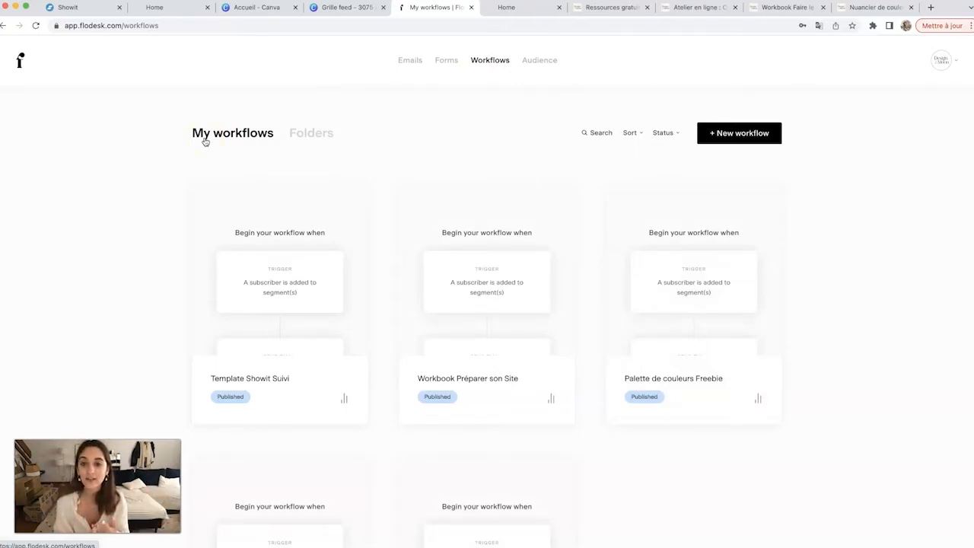
pyautogui.click(766, 130)
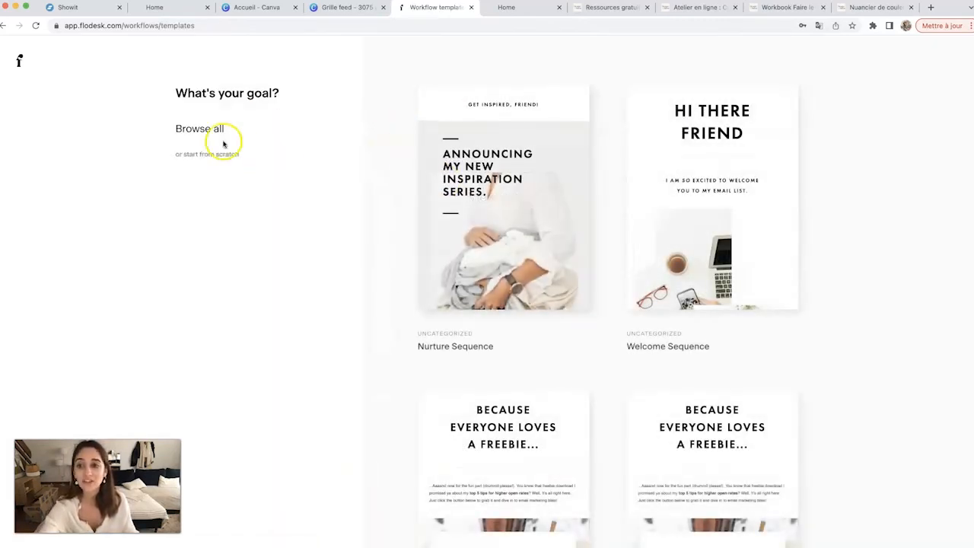
pyautogui.scroll(-2, 637, 162)
pyautogui.scroll(-2, 638, 164)
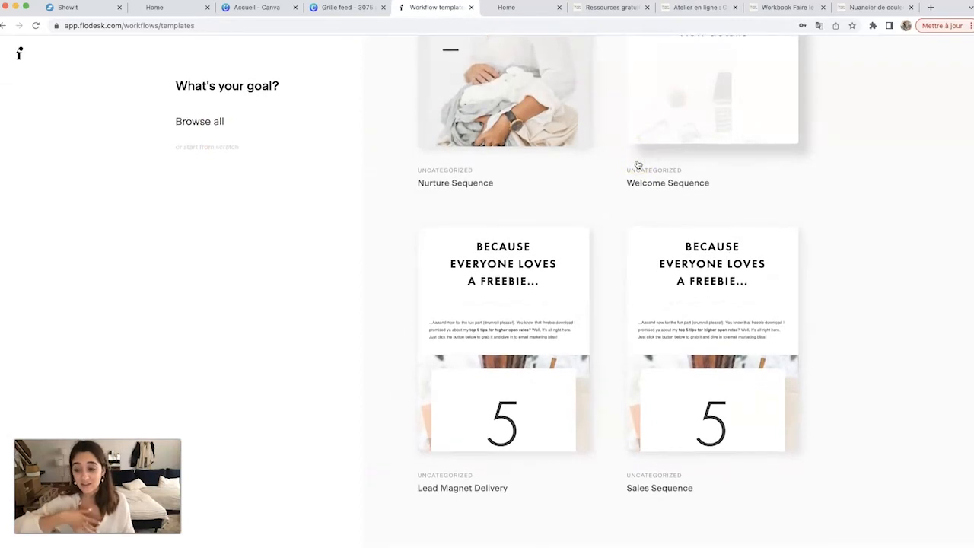
pyautogui.scroll(4, 638, 165)
pyautogui.scroll(-1, 638, 165)
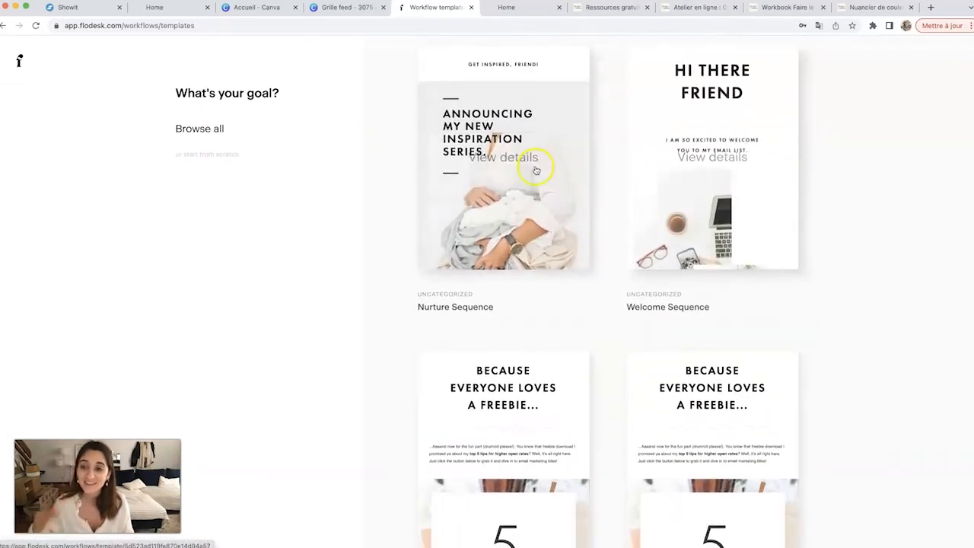
pyautogui.scroll(-2, 506, 158)
pyautogui.scroll(-1, 503, 297)
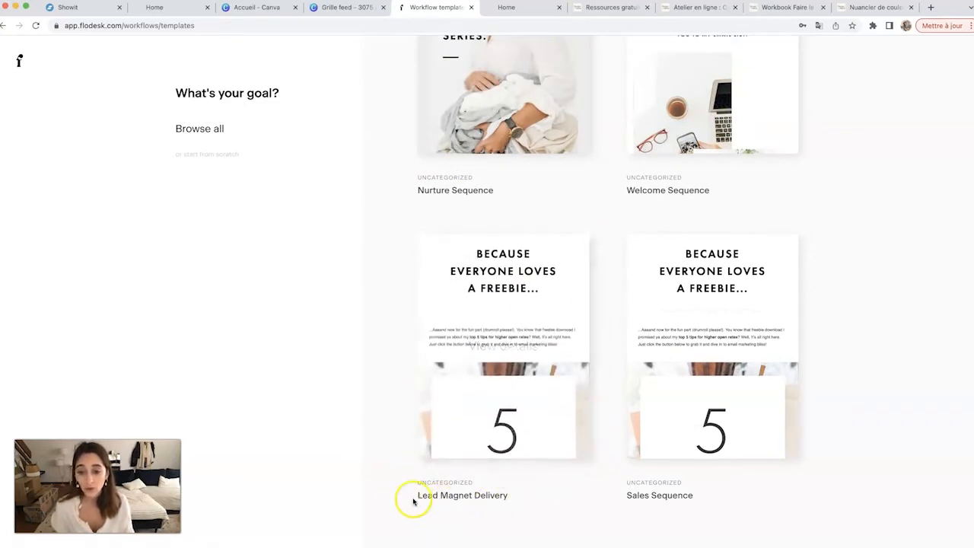
# Preview the Lead Magnet Delivery template and create a customizable workflow from it.
pyautogui.click(507, 333)
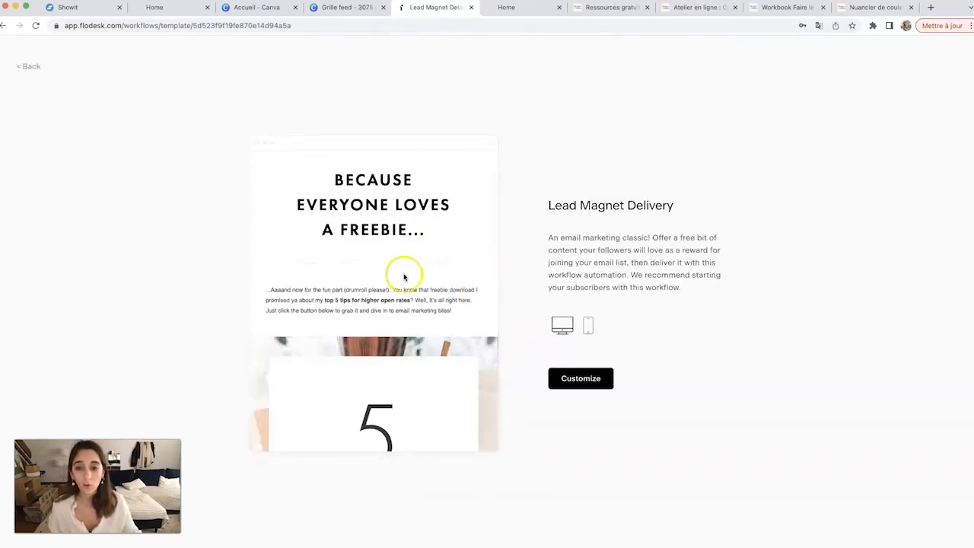
pyautogui.scroll(-10, 404, 275)
pyautogui.scroll(10, 404, 277)
pyautogui.click(561, 378)
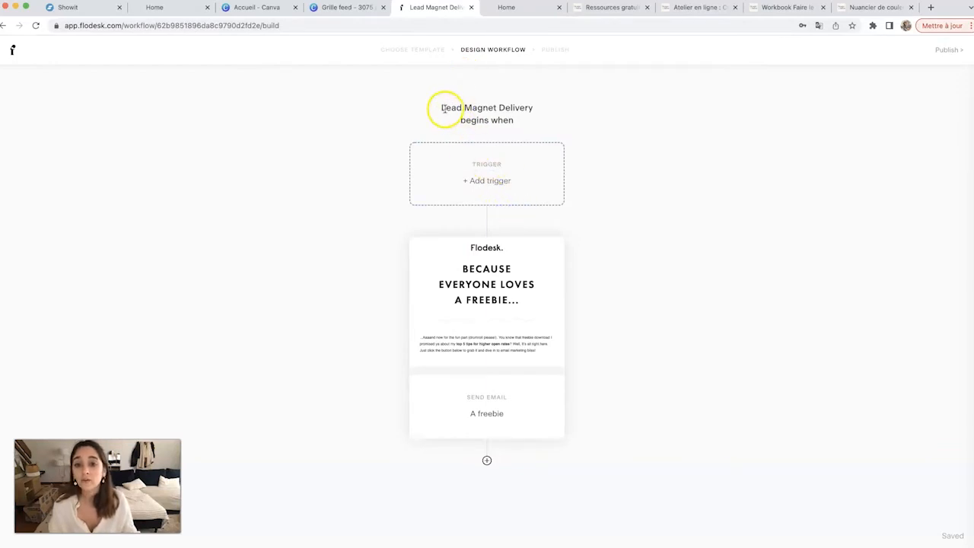
# Set the Lead Magnet Delivery workflow's trigger to a subscriber being added to the Workbook Test Flodesk segment.
pyautogui.moveTo(486, 109); pyautogui.dragTo(522, 128)
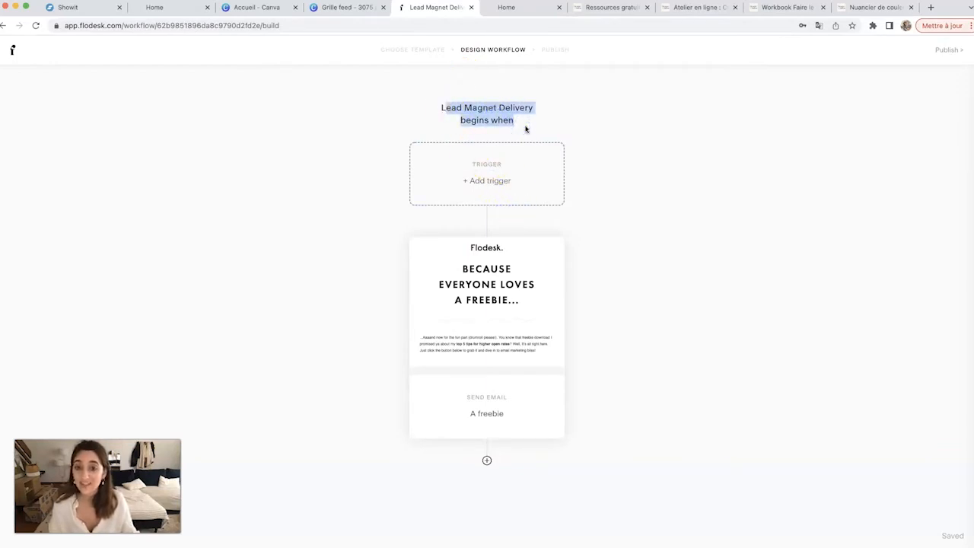
pyautogui.click(525, 129)
pyautogui.click(471, 163)
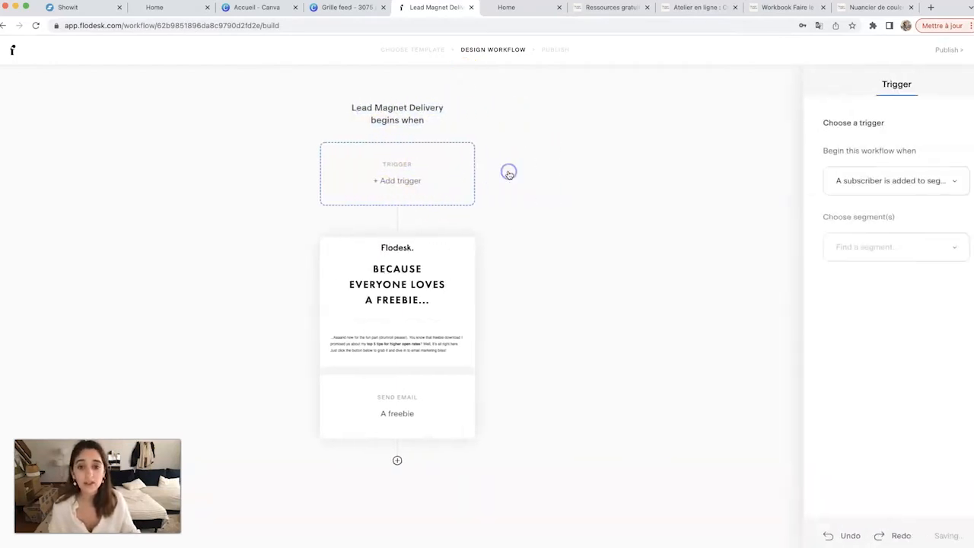
pyautogui.click(864, 180)
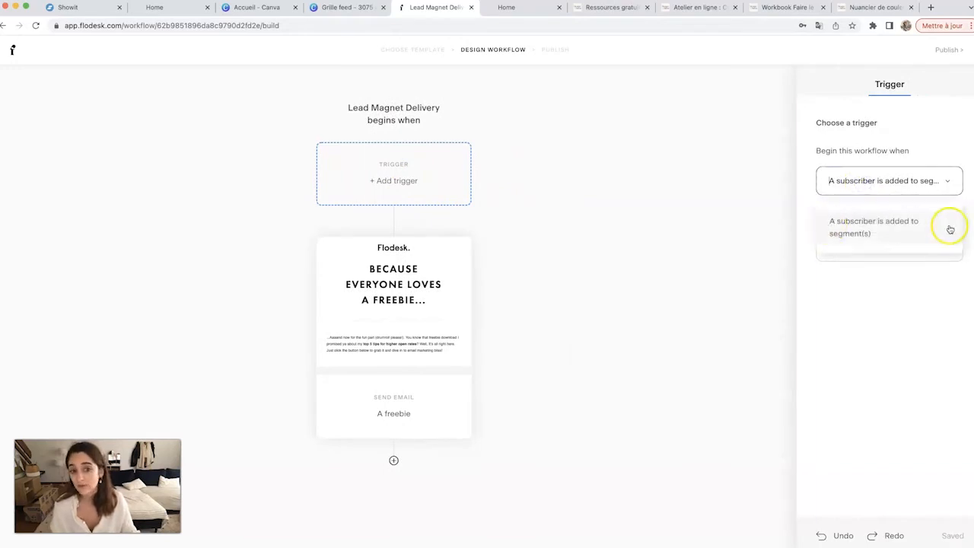
pyautogui.click(875, 233)
pyautogui.click(859, 248)
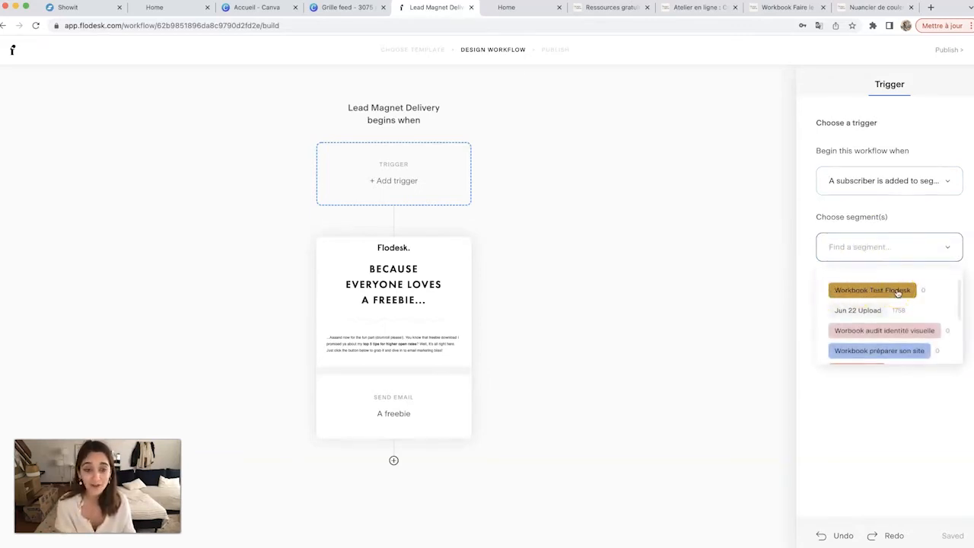
pyautogui.click(878, 293)
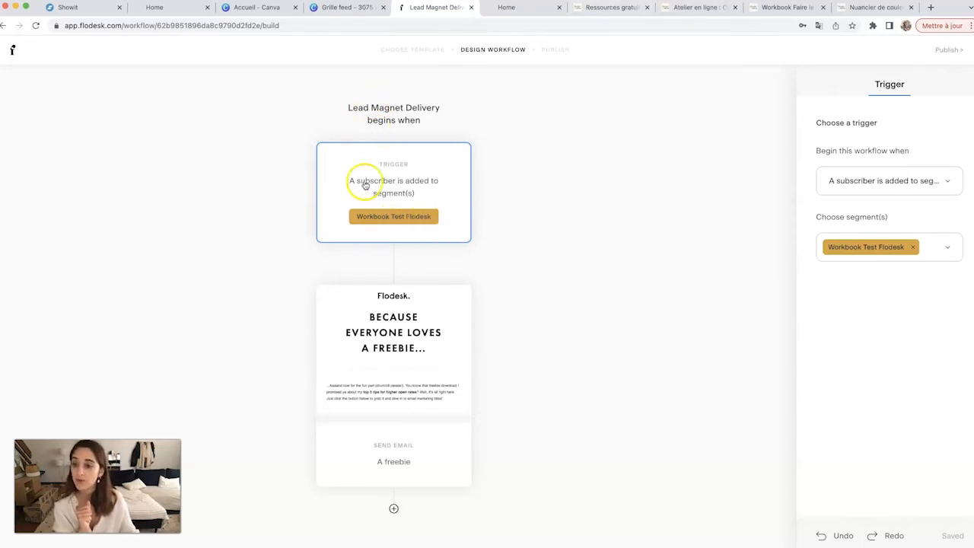
# Set the freebie email's subject line to "Télécharge ton workbook !" followed by a heart-eyes emoji.
pyautogui.click(404, 342)
pyautogui.scroll(-2, 887, 191)
pyautogui.click(842, 383)
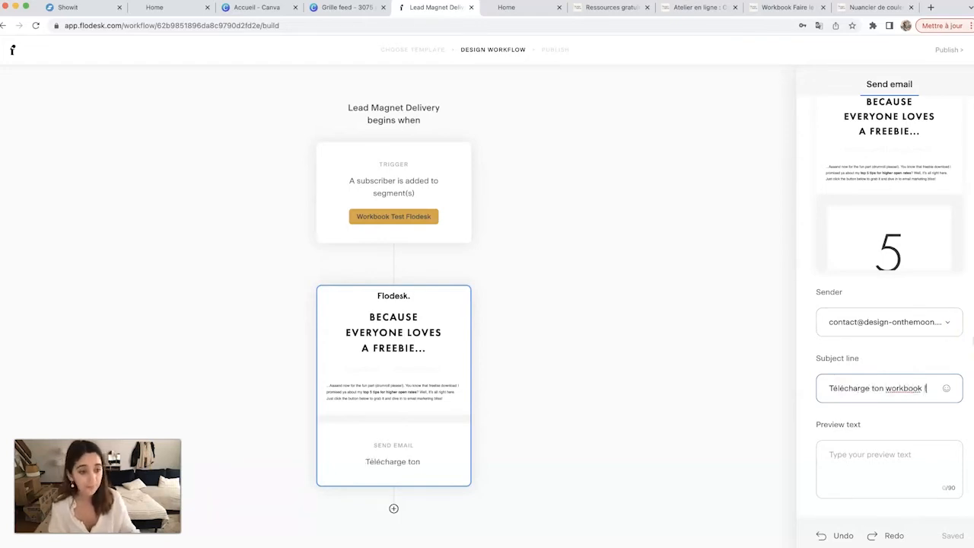
pyautogui.click(948, 390)
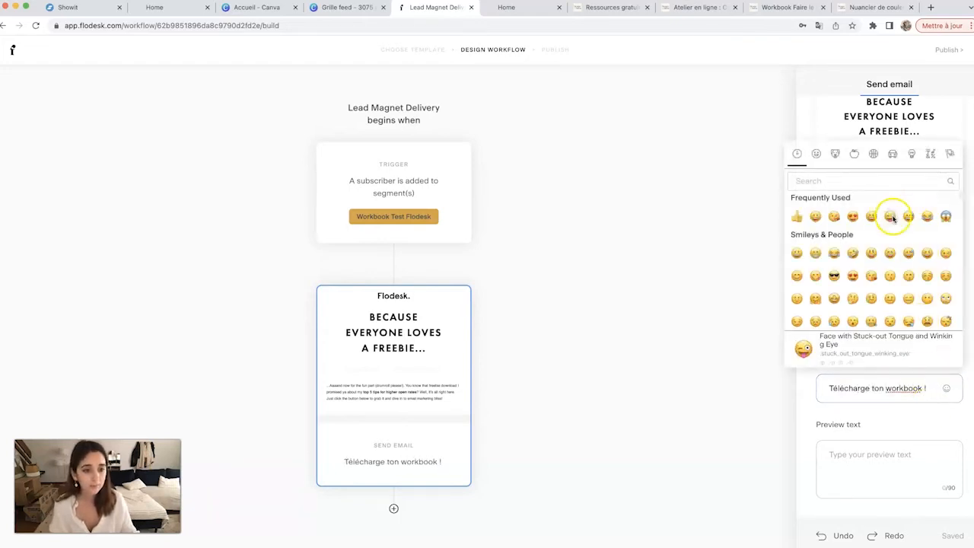
pyautogui.click(851, 219)
pyautogui.click(835, 463)
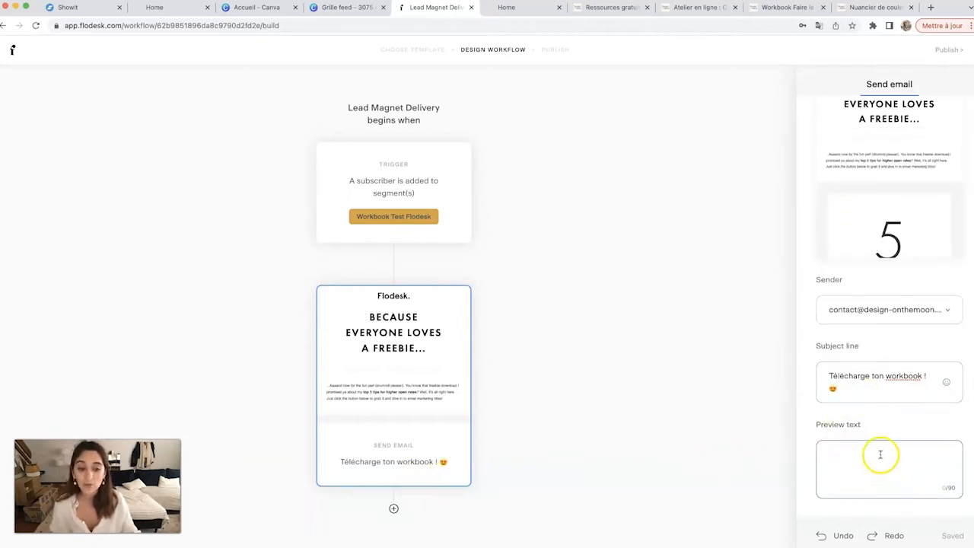
# Open the freebie email for editing, switch it to the new Layouts and look through its design.
pyautogui.scroll(2, 869, 192)
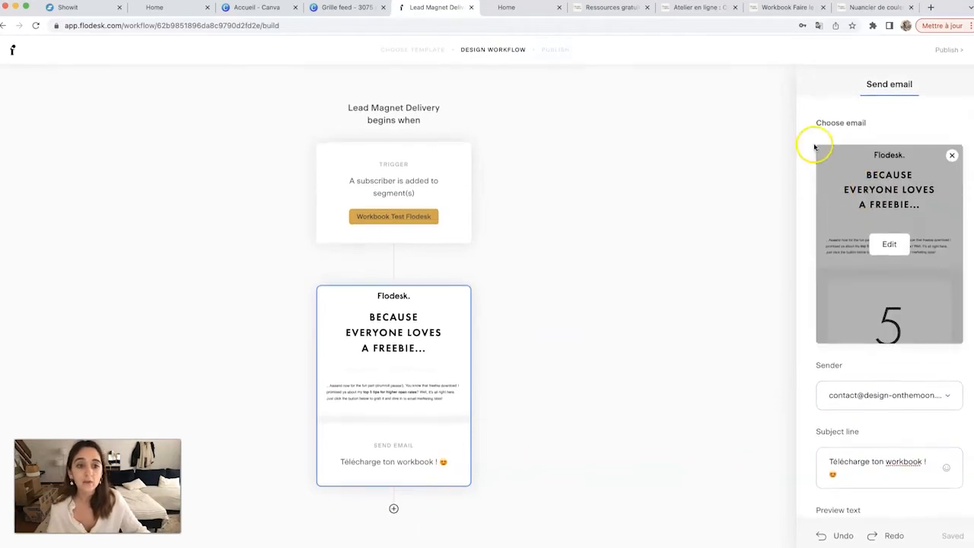
pyautogui.click(890, 245)
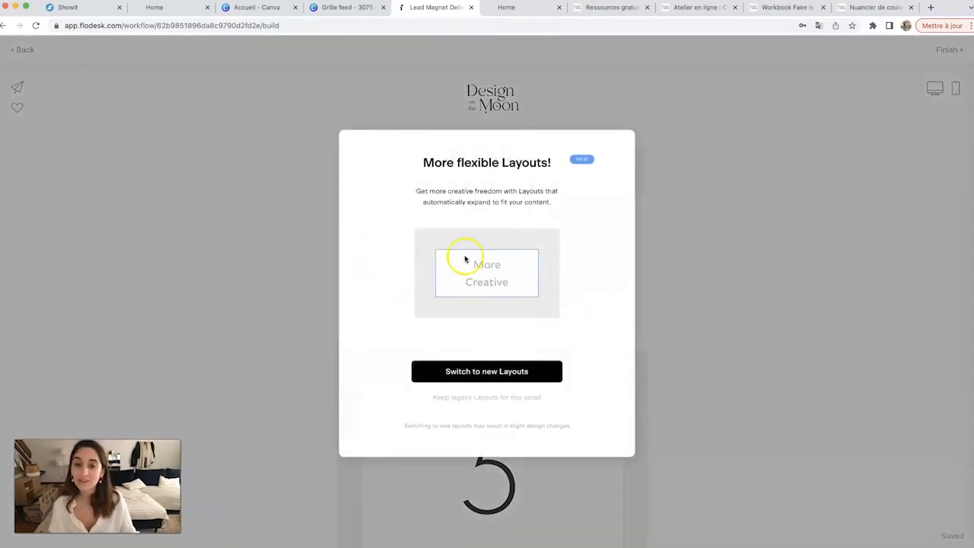
pyautogui.click(450, 373)
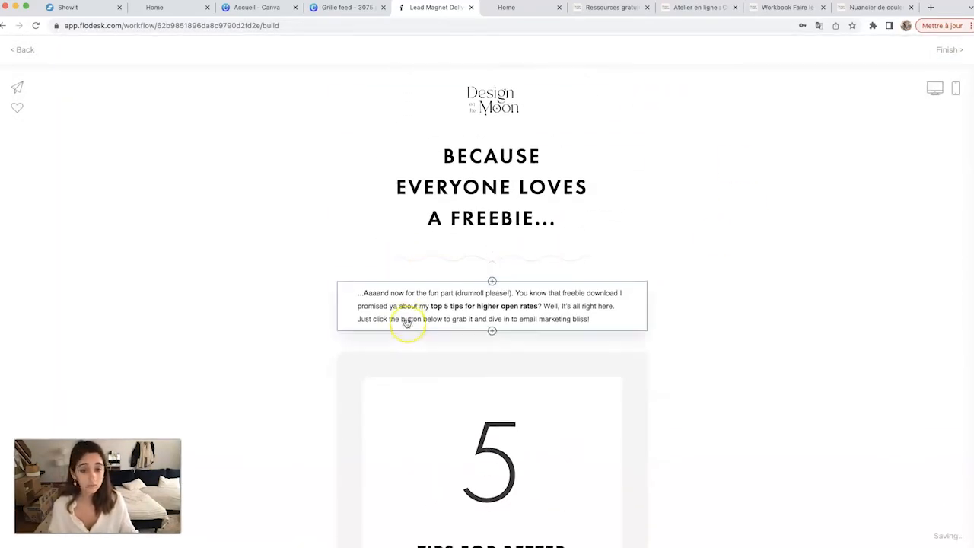
pyautogui.scroll(-8, 407, 323)
pyautogui.scroll(8, 407, 323)
# Replace the email's main heading text with "TÉLÉCHARGE TON WORKBOOK !".
pyautogui.scroll(-1, 472, 152)
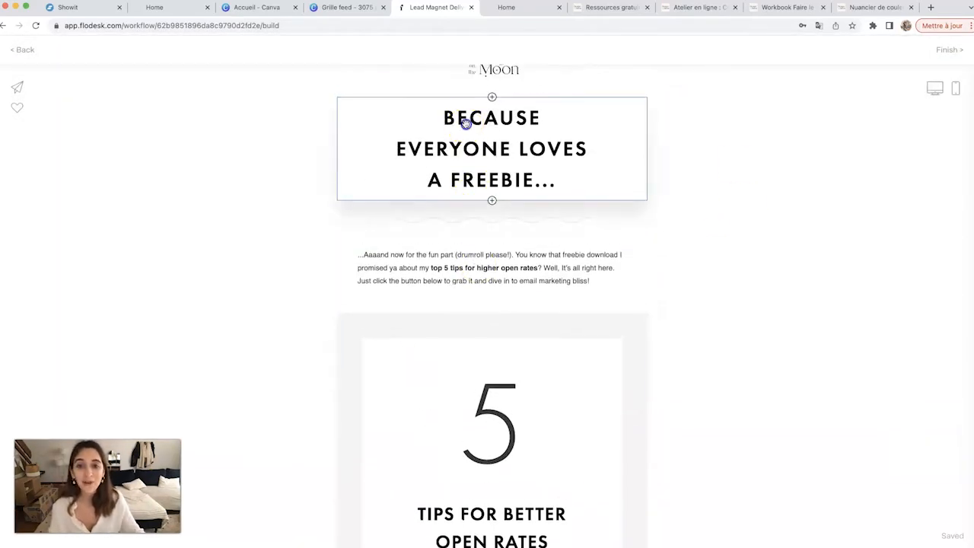
pyautogui.click(466, 124)
pyautogui.tripleClick(452, 137)
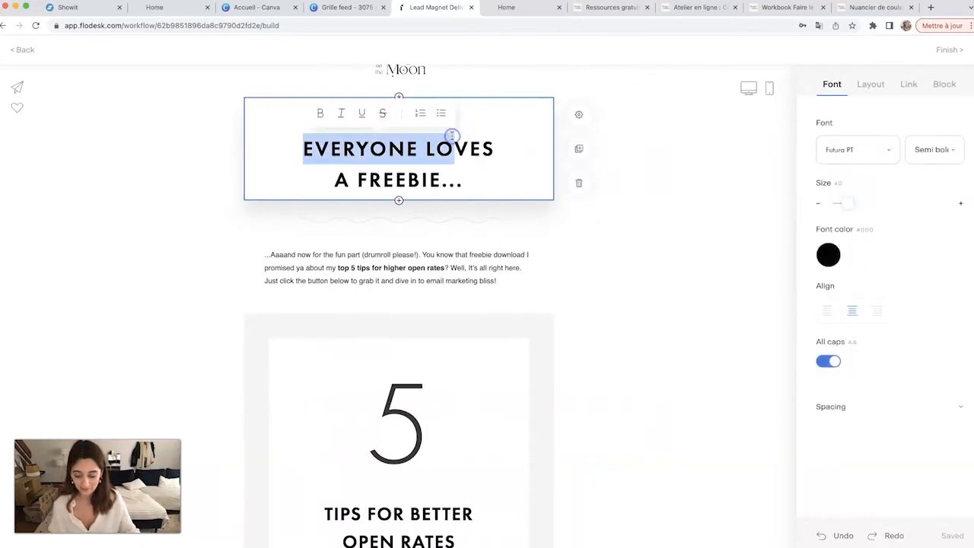
pyautogui.press('super+a')
pyautogui.write('TÉLÉCHARGE')
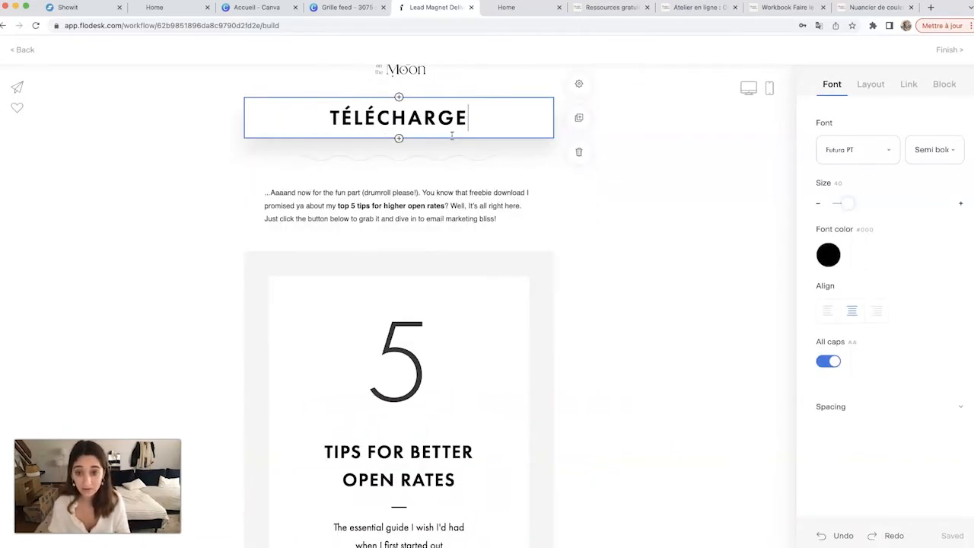
pyautogui.write(' TON WORKBOOK !')
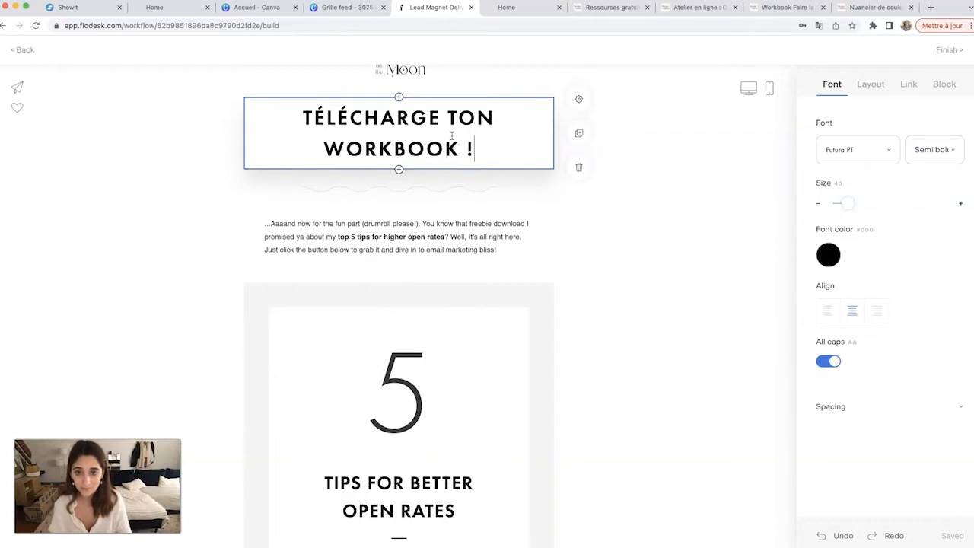
# Style the main heading in Linotype Didot, with all caps turned off and letter spacing reduced to 0.
pyautogui.click(846, 149)
pyautogui.scroll(-10, 868, 214)
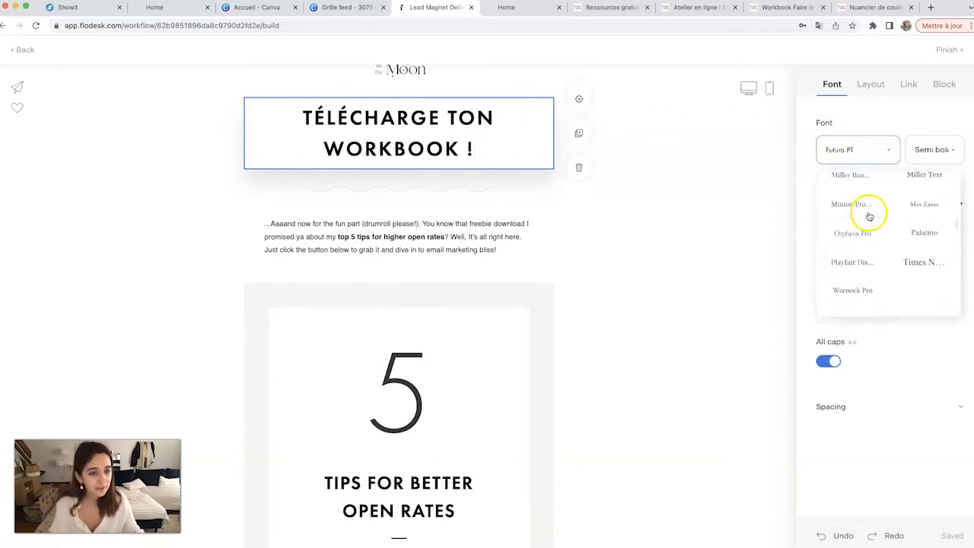
pyautogui.scroll(-3, 869, 217)
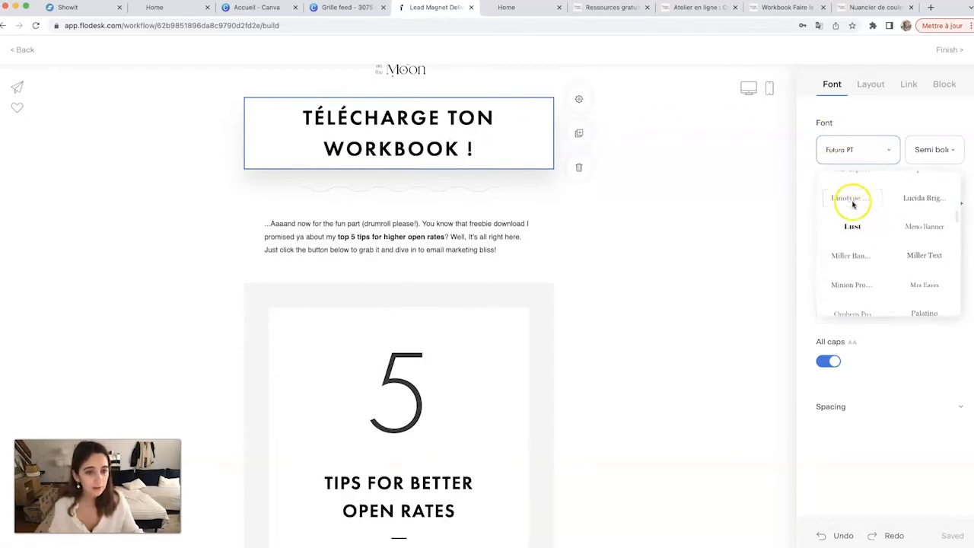
pyautogui.click(853, 198)
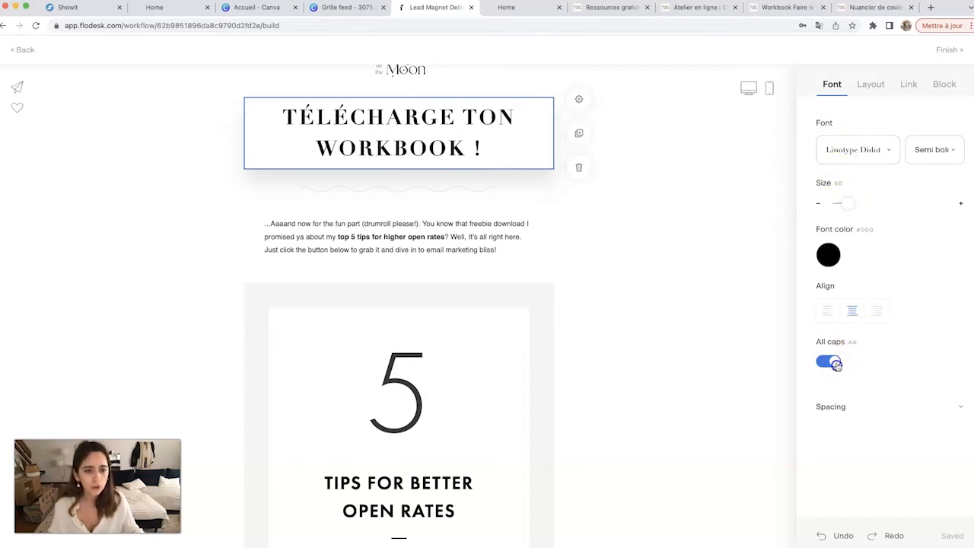
pyautogui.click(836, 364)
pyautogui.click(865, 408)
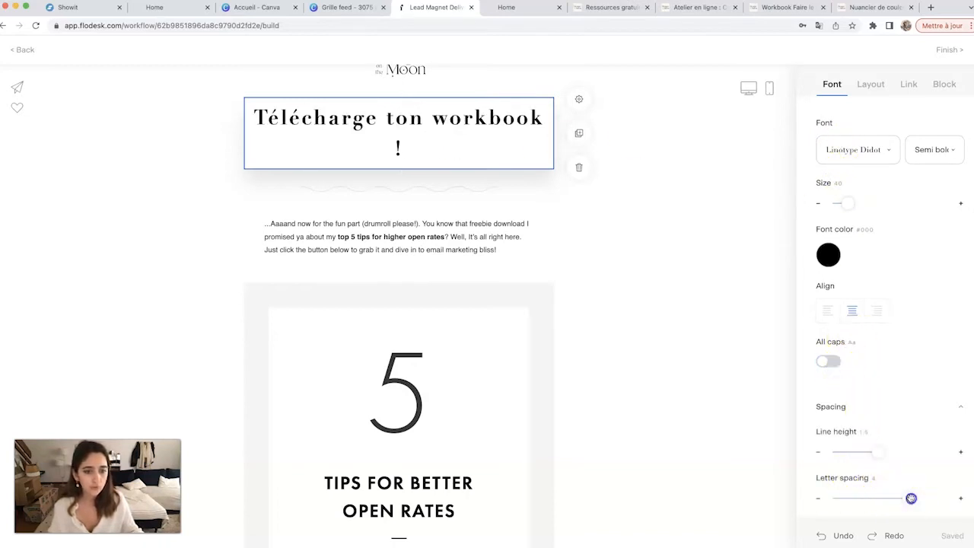
pyautogui.moveTo(911, 499); pyautogui.dragTo(819, 500)
# Color the main heading #D46E6C and reduce its font size to 33.
pyautogui.click(829, 257)
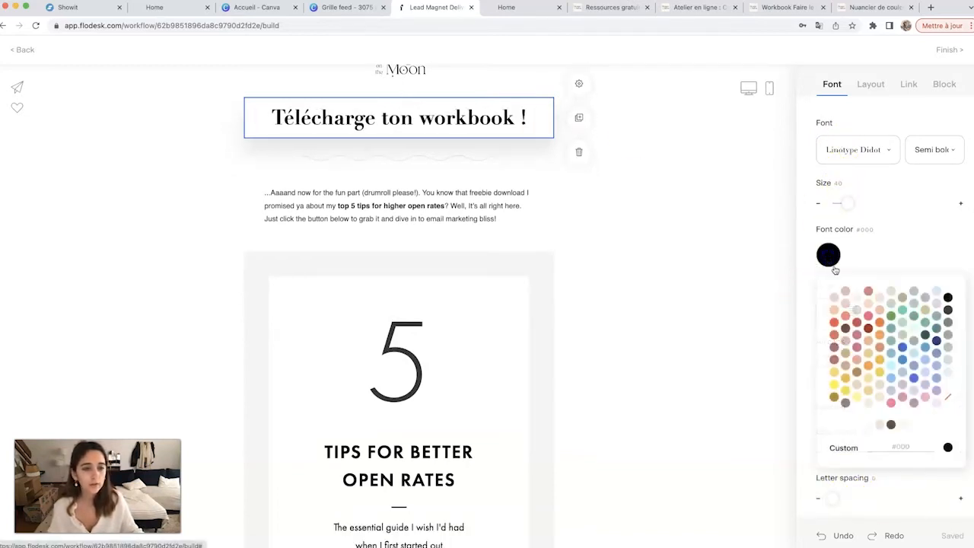
pyautogui.click(867, 290)
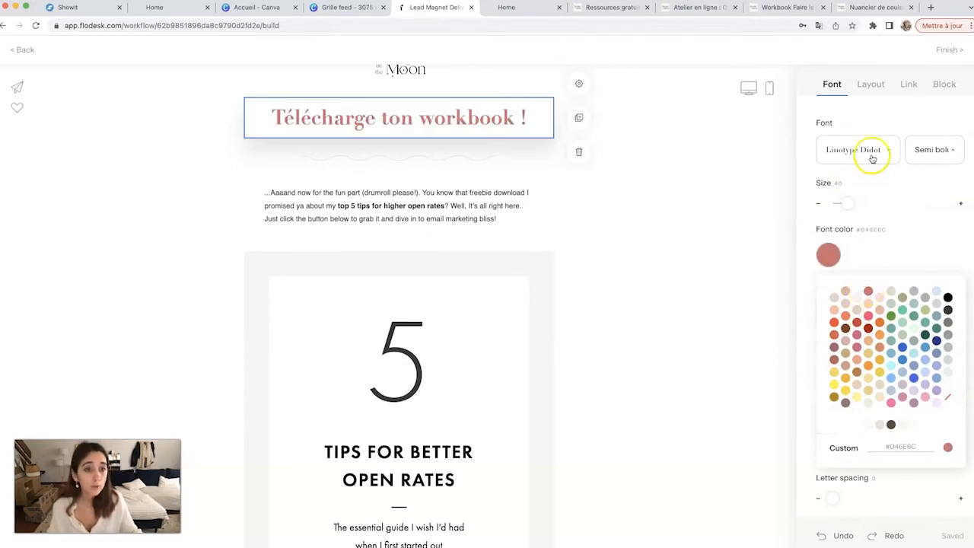
pyautogui.moveTo(841, 209); pyautogui.dragTo(844, 204)
# Italicize the word "workbook" in the main heading.
pyautogui.click(403, 112)
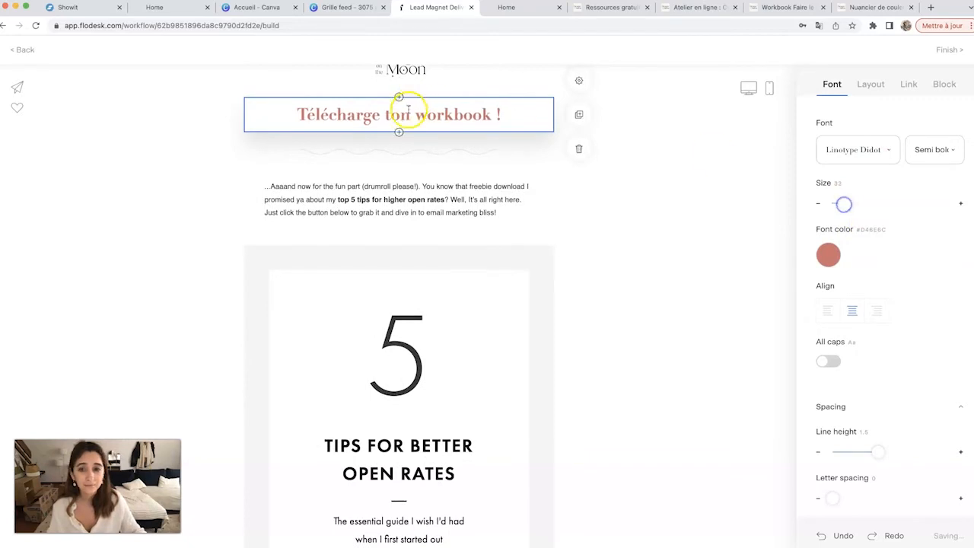
pyautogui.doubleClick(435, 114)
pyautogui.click(406, 81)
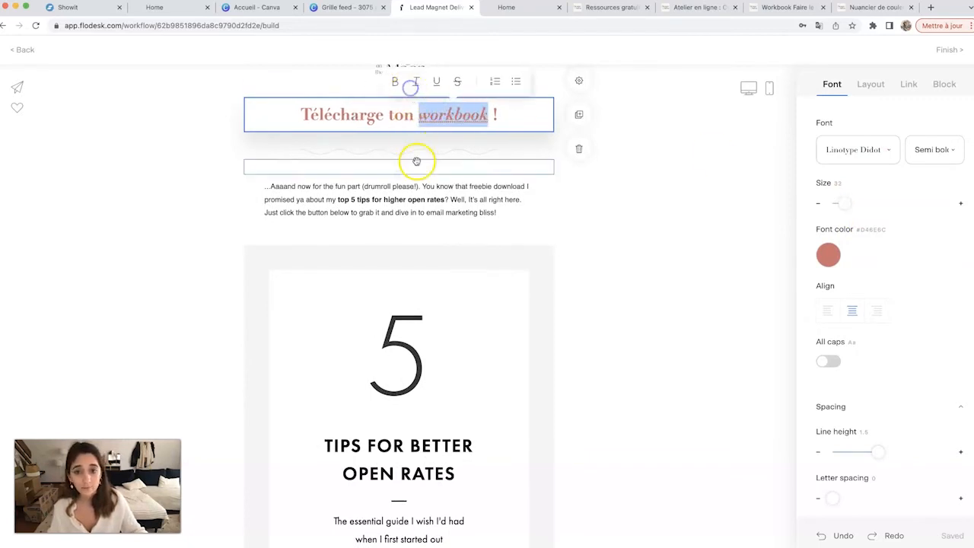
# Examine the email's wavy divider, intro paragraph and the card with the download button.
pyautogui.click(416, 161)
pyautogui.click(680, 205)
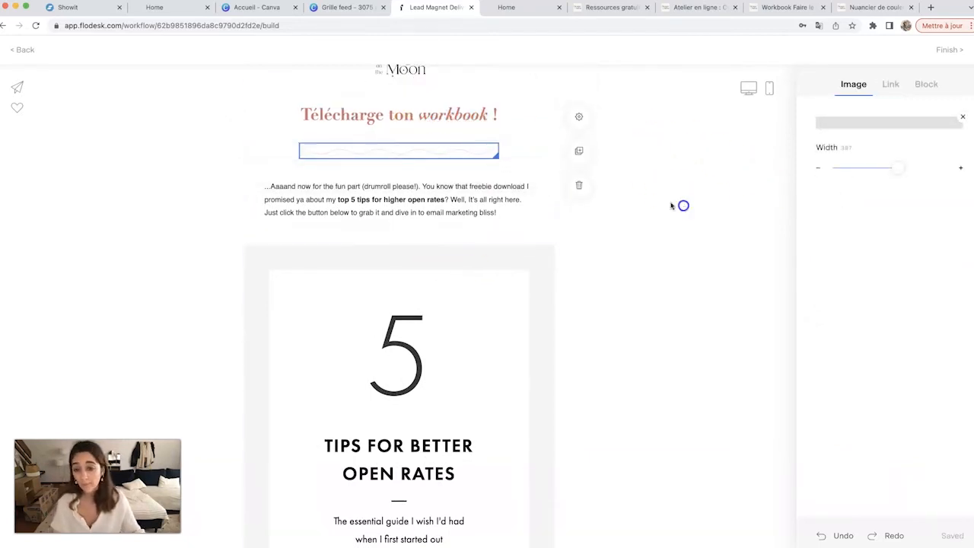
pyautogui.click(475, 156)
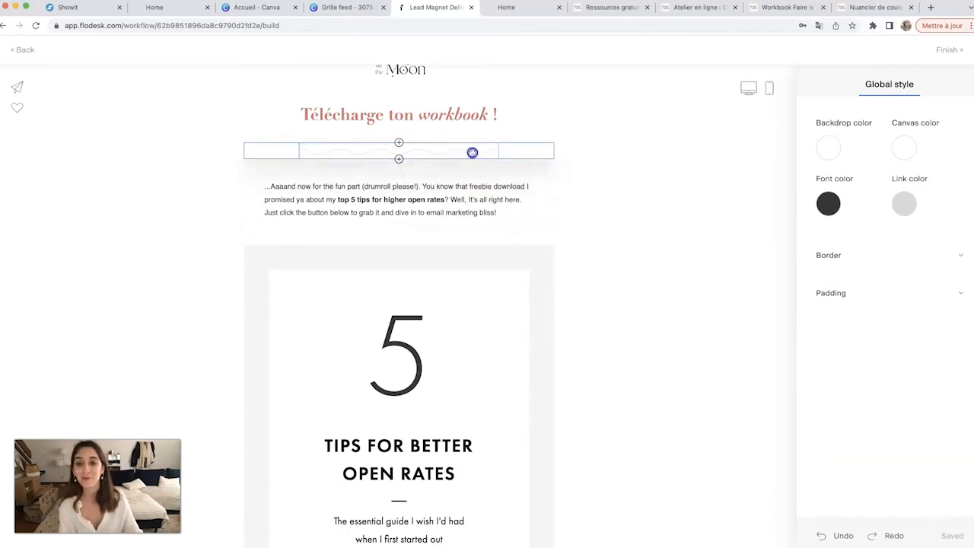
pyautogui.click(683, 297)
pyautogui.scroll(1, 376, 187)
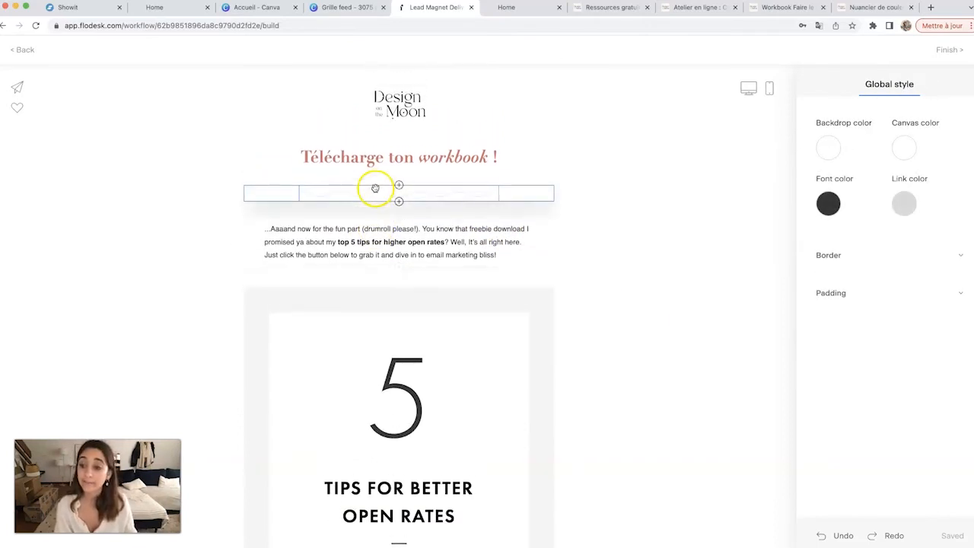
pyautogui.click(386, 241)
pyautogui.tripleClick(386, 240)
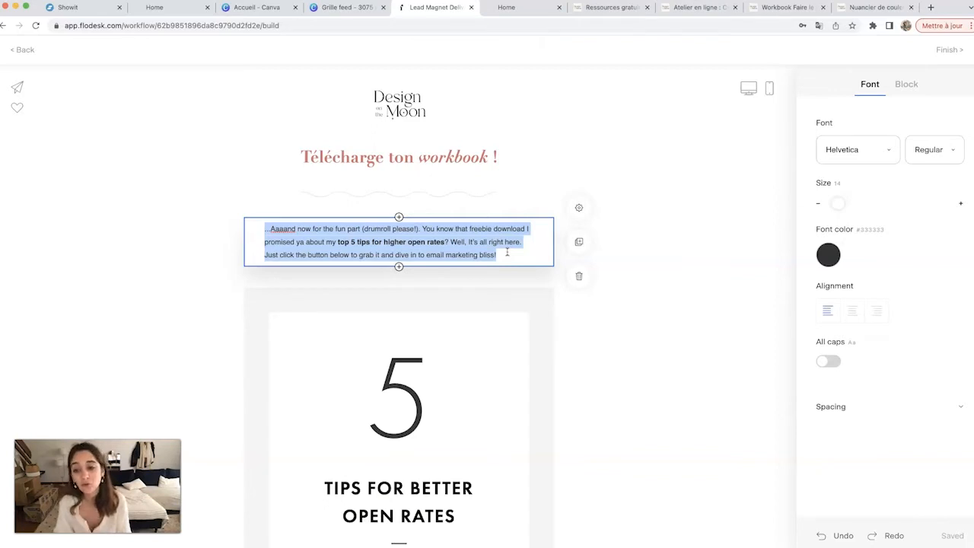
pyautogui.scroll(-3, 472, 353)
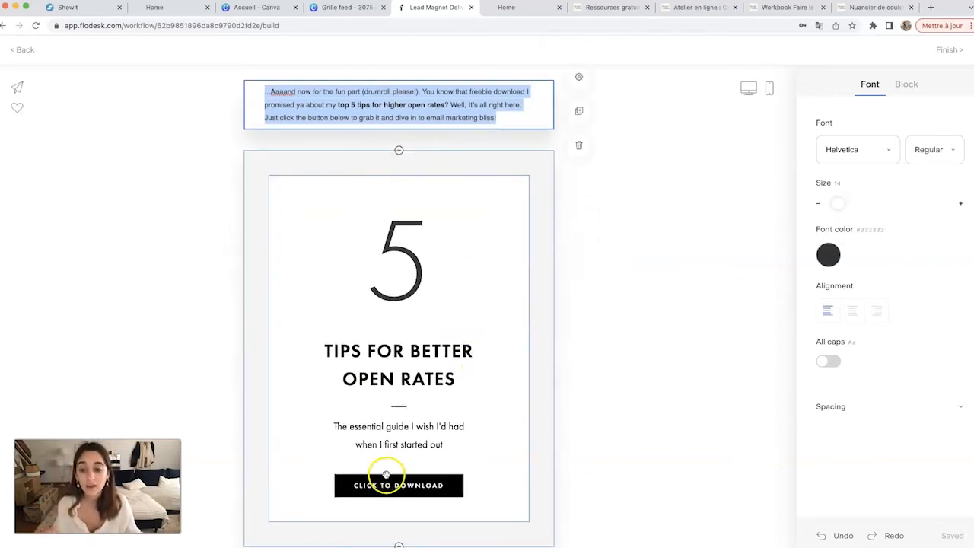
pyautogui.scroll(3, 387, 475)
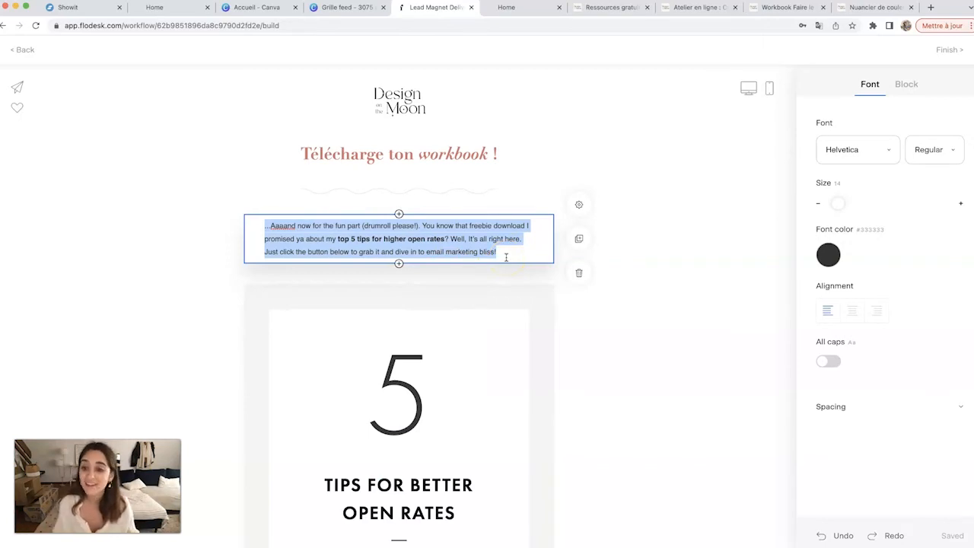
pyautogui.scroll(-3, 506, 258)
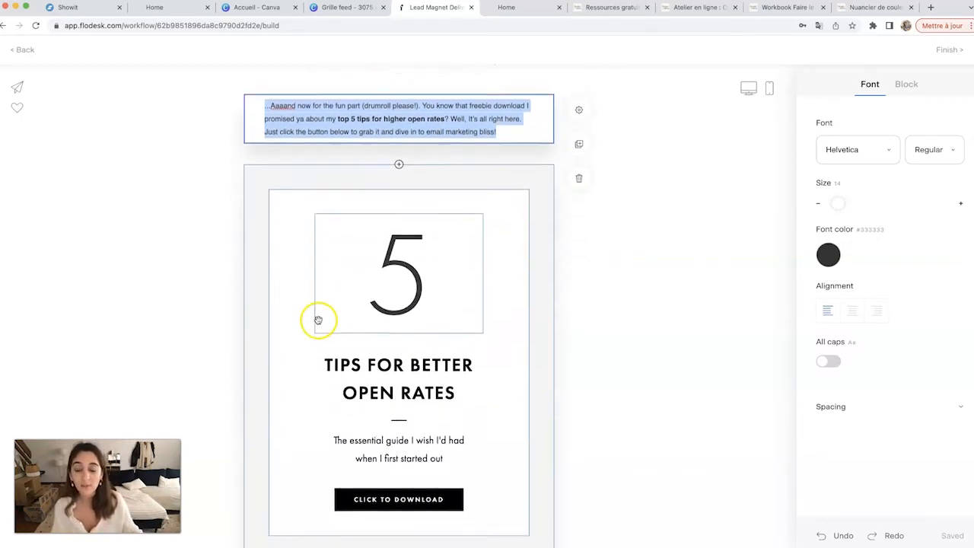
pyautogui.scroll(-5, 402, 235)
pyautogui.scroll(4, 402, 244)
pyautogui.scroll(1, 389, 396)
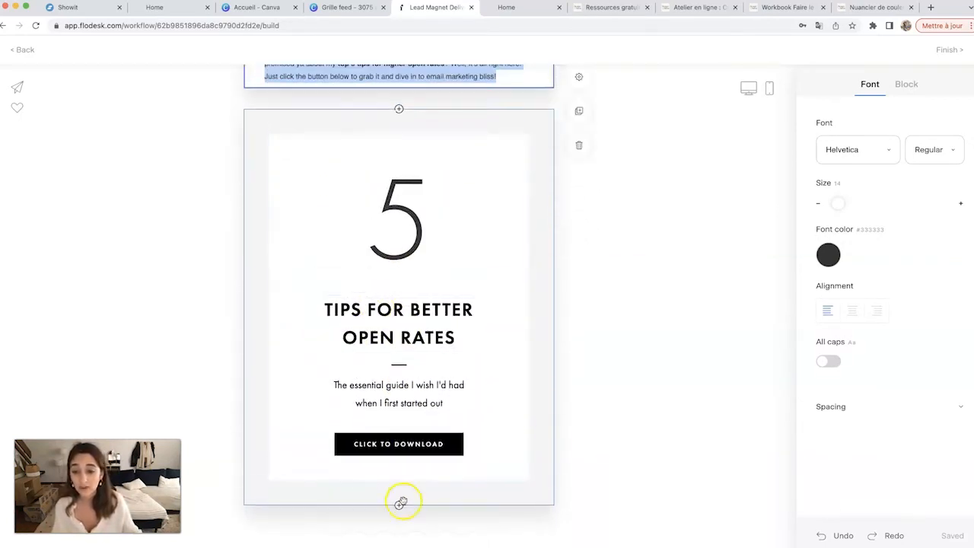
pyautogui.click(633, 266)
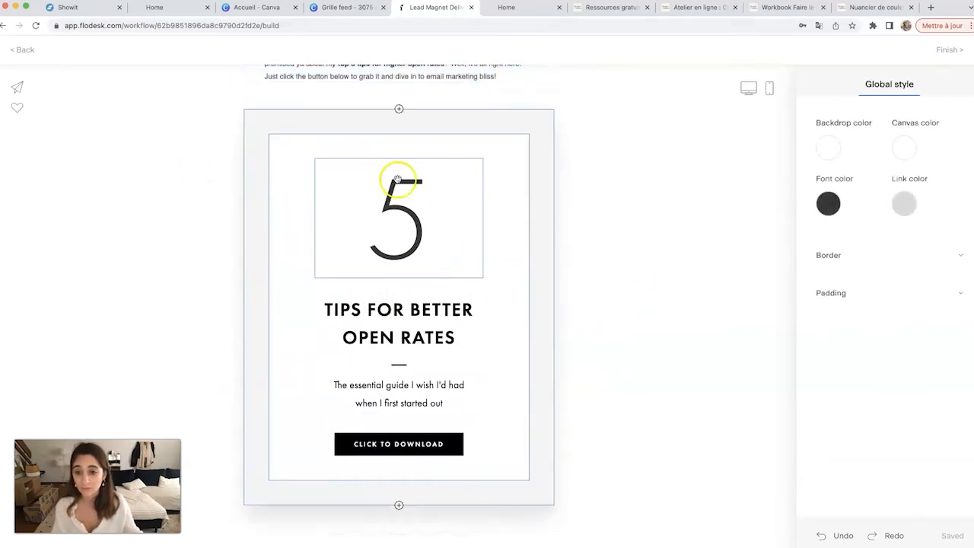
# Change the card's large number to 4 and its title to "ÉTAPES POUR RÉUSSIR SES PHOTOS".
pyautogui.click(403, 235)
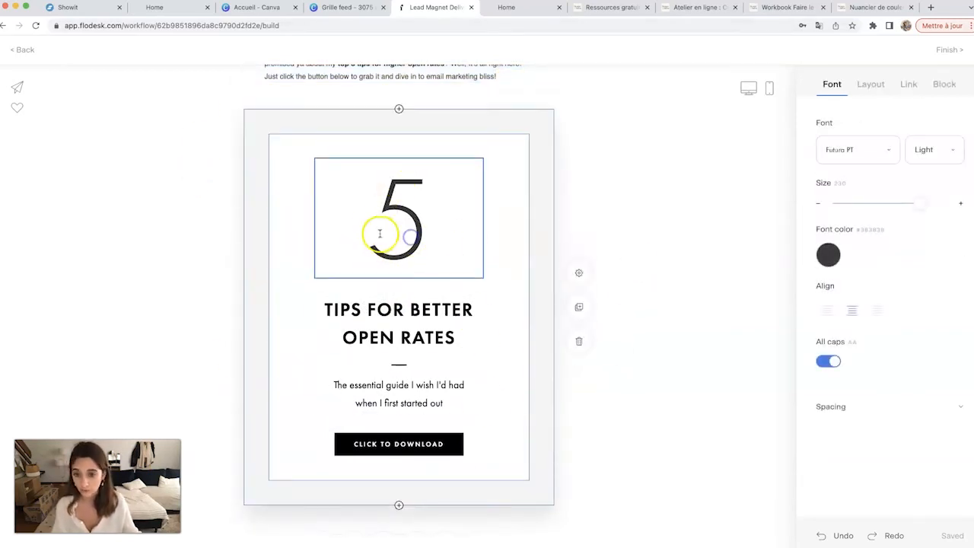
pyautogui.doubleClick(380, 233)
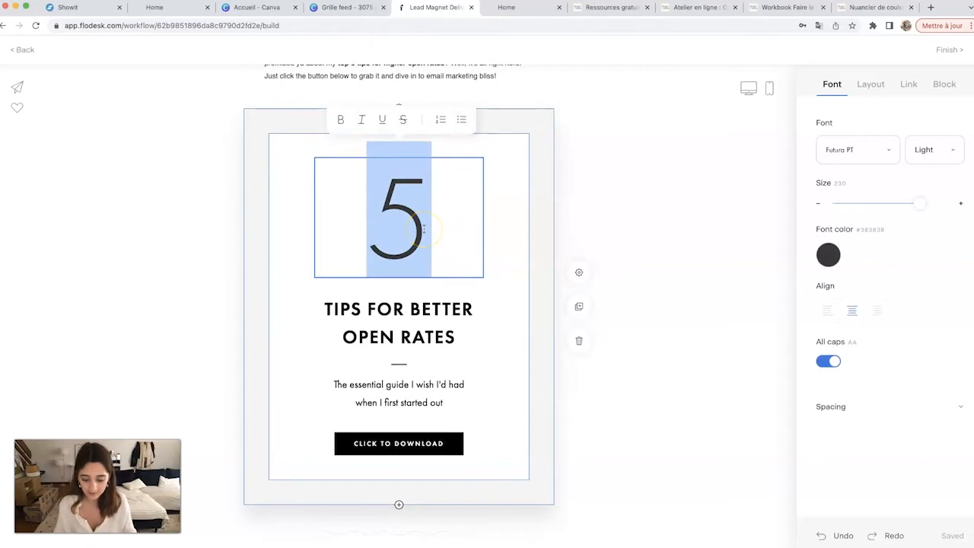
pyautogui.write('4')
pyautogui.click(383, 339)
pyautogui.tripleClick(398, 310)
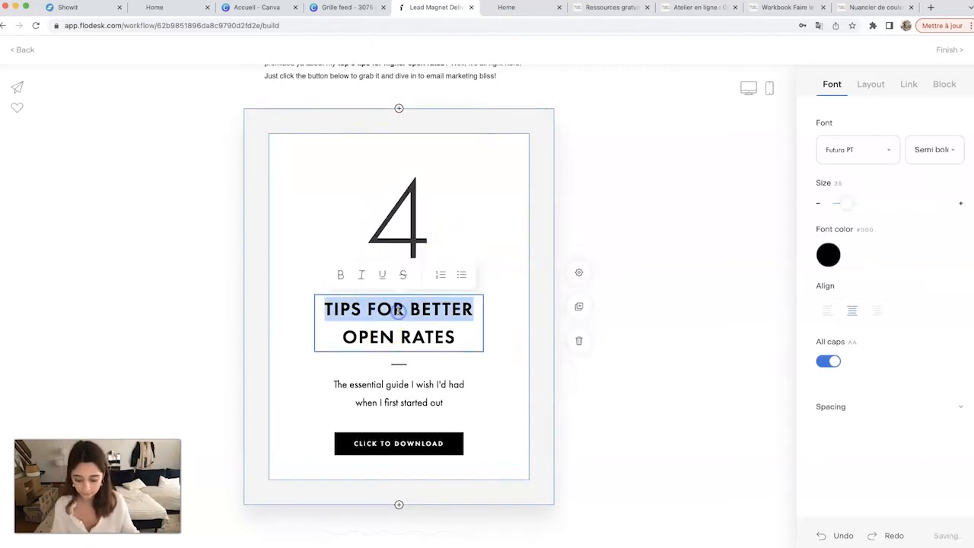
pyautogui.press('super+a')
pyautogui.write('ÉTAPES P')
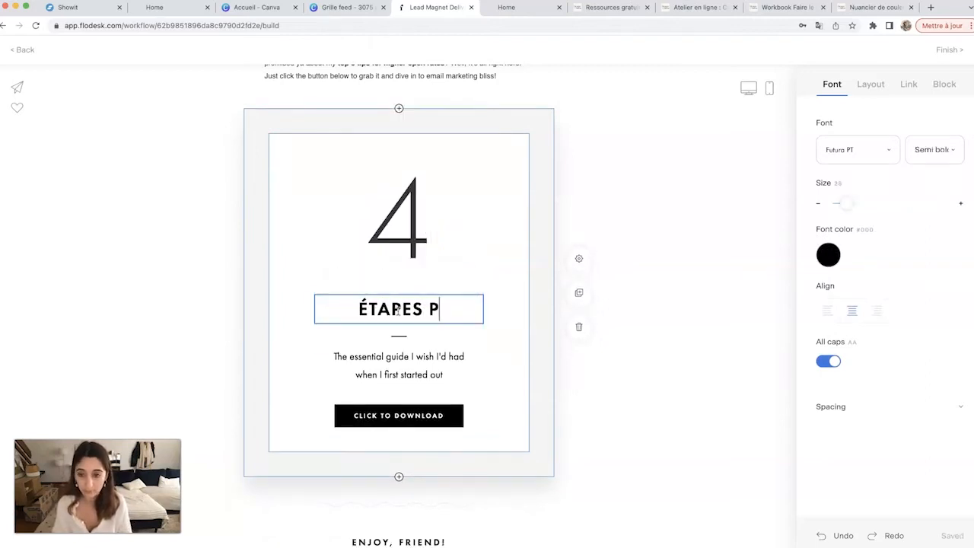
pyautogui.write('OUR RÉUSSIR SES PHOTOS')
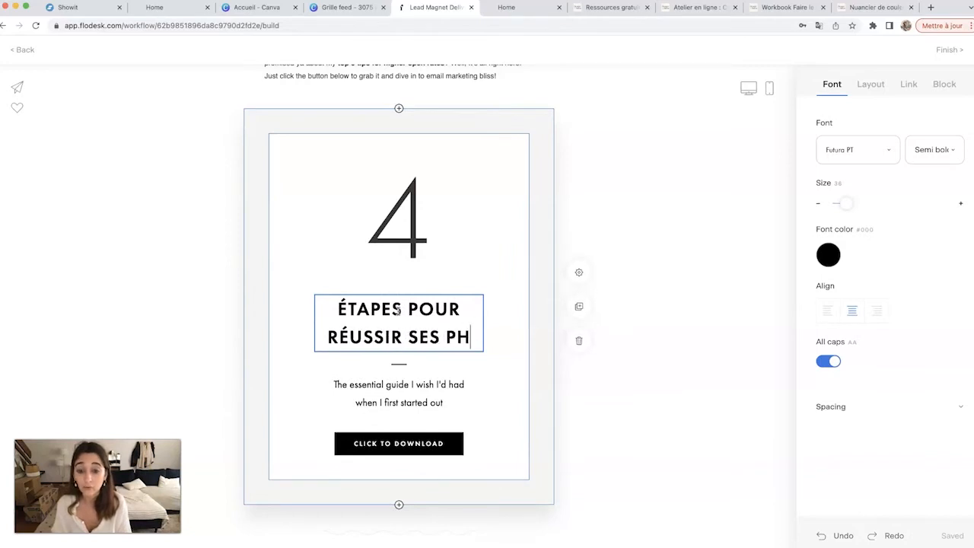
# Fill the card's download button with light orange #F1AC7E and open the card's link settings.
pyautogui.tripleClick(390, 432)
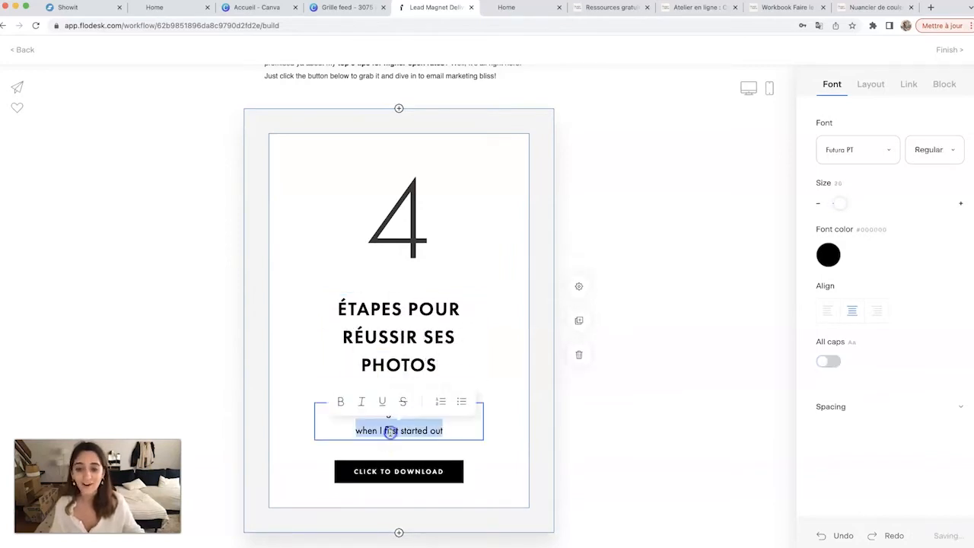
pyautogui.click(320, 418)
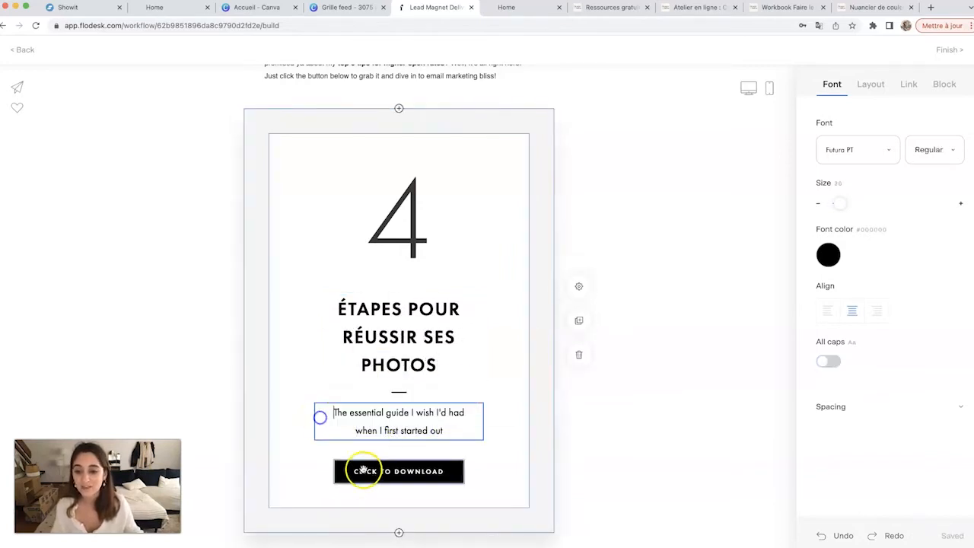
pyautogui.click(364, 471)
pyautogui.click(828, 221)
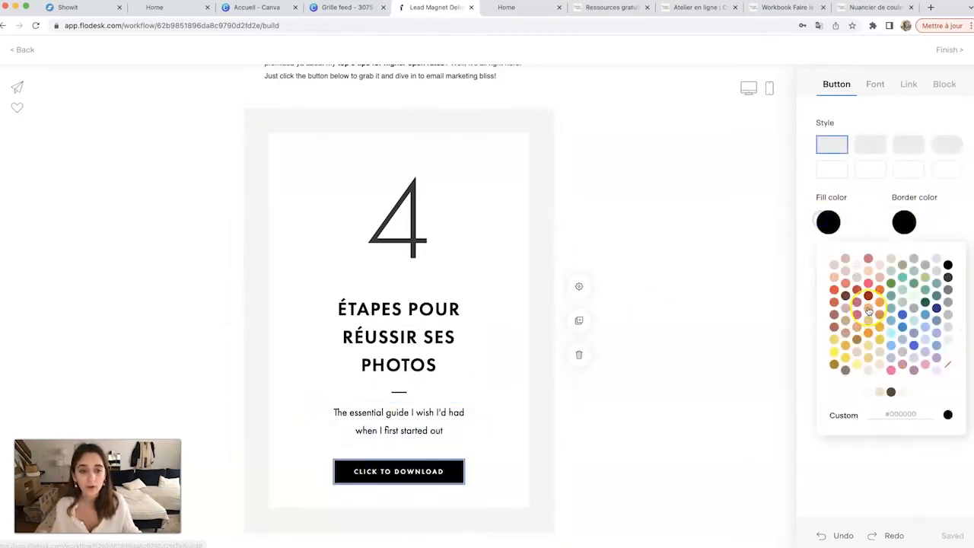
pyautogui.click(868, 308)
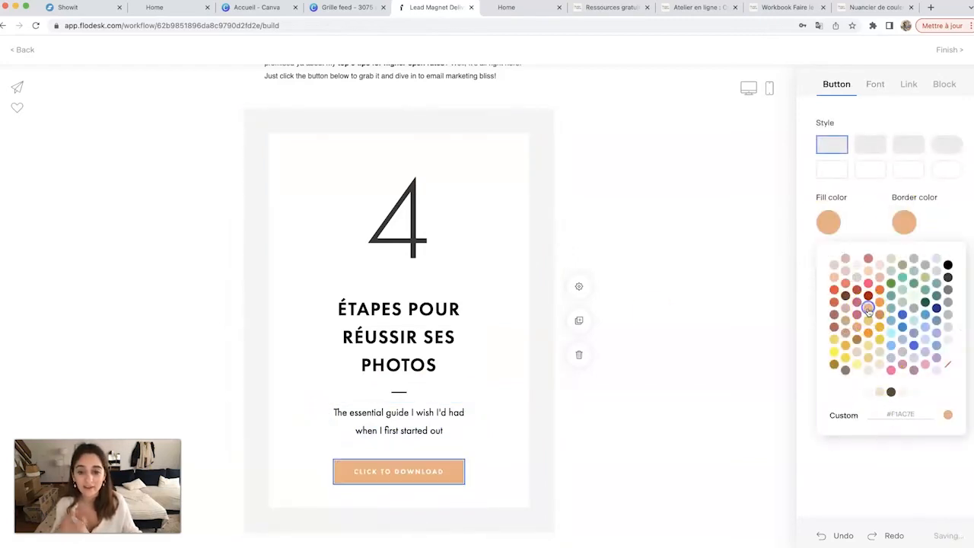
pyautogui.click(905, 85)
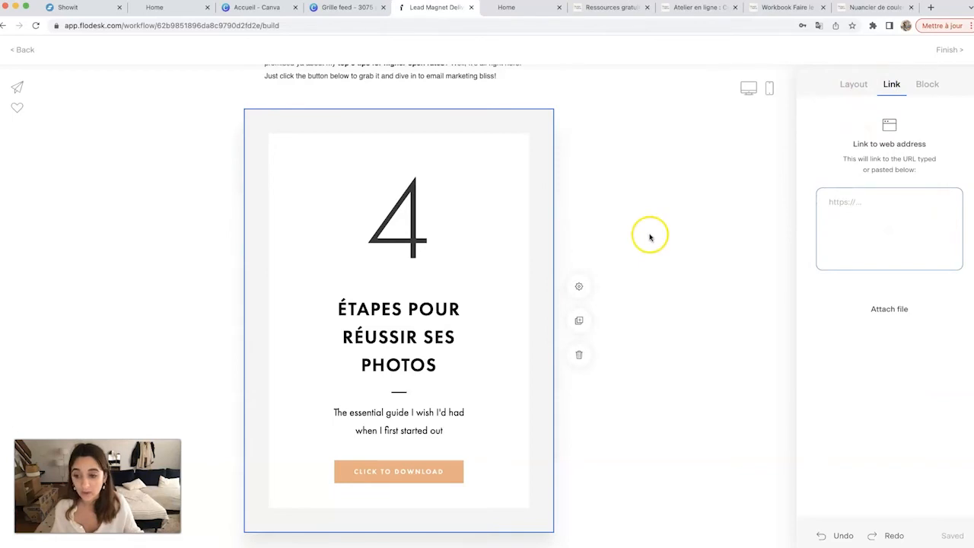
# Delete the entire card block with the number 4 from the email.
pyautogui.scroll(3, 450, 196)
pyautogui.scroll(-3, 420, 309)
pyautogui.click(415, 307)
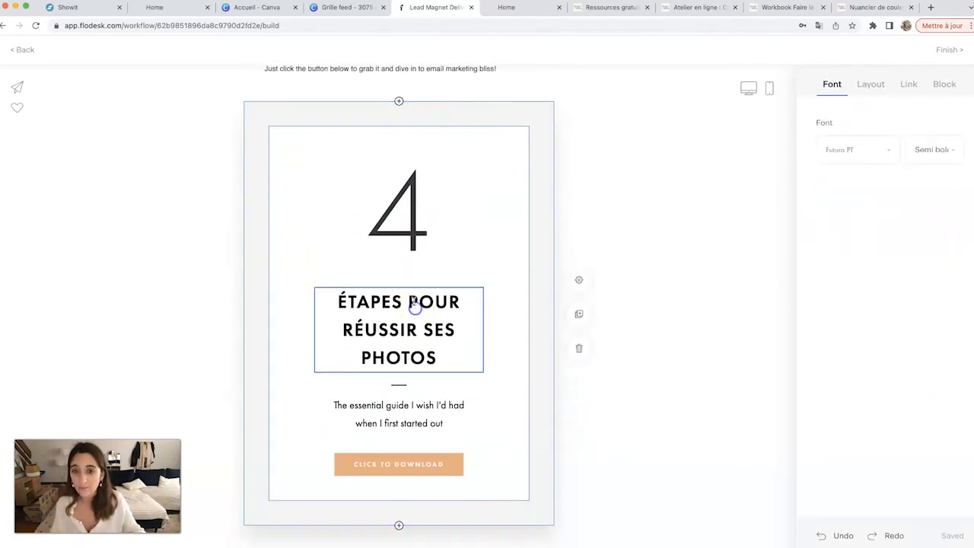
pyautogui.click(580, 348)
# Insert a button block below the intro paragraph.
pyautogui.scroll(3, 408, 112)
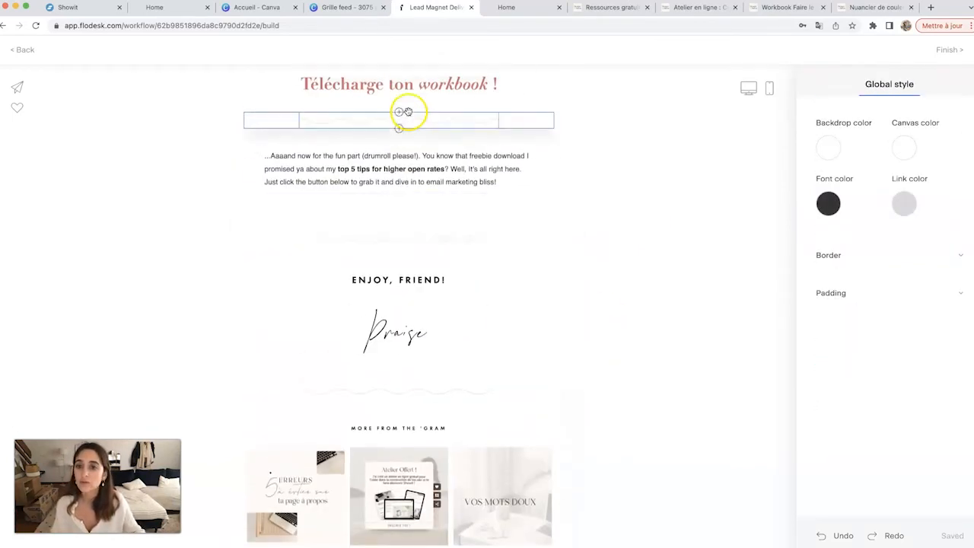
pyautogui.click(399, 216)
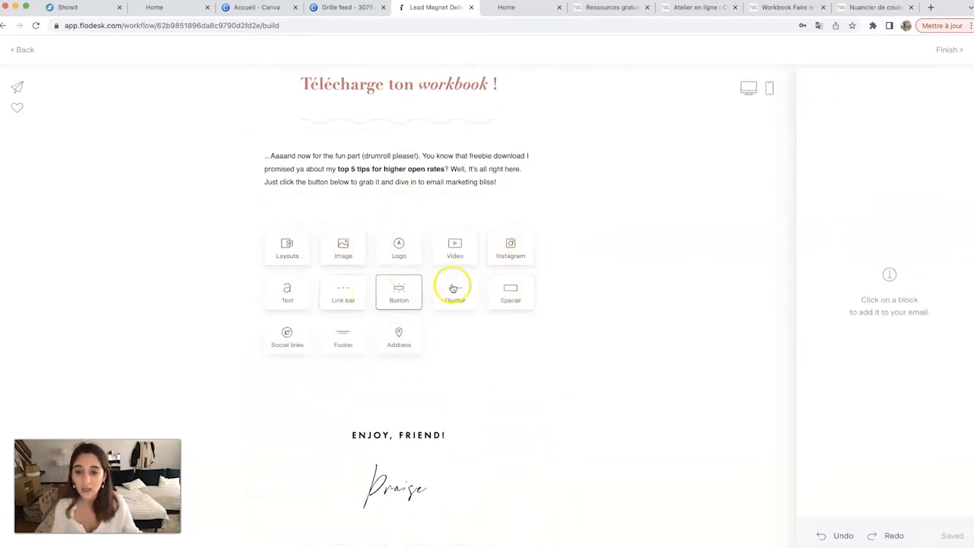
pyautogui.click(394, 292)
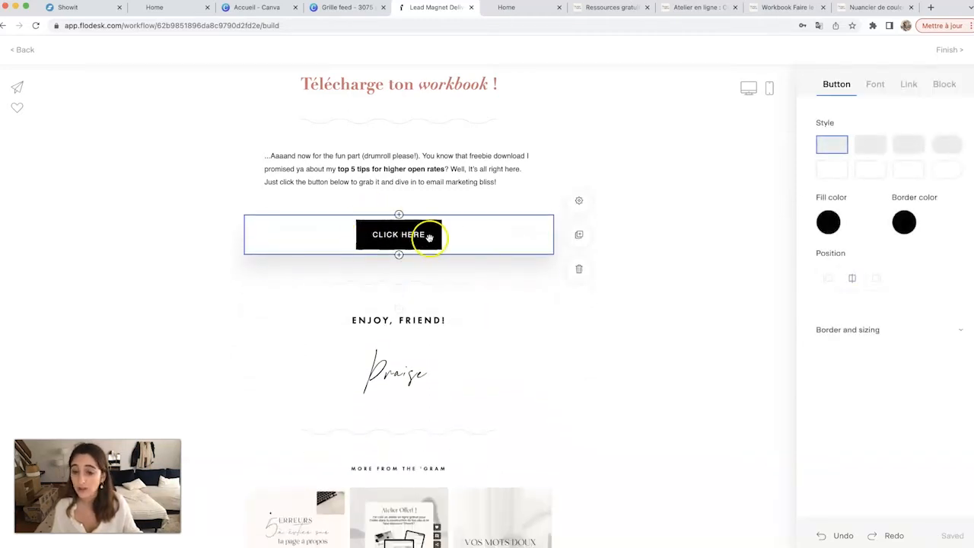
# Insert a video block above the CLICK HERE button and delete it again.
pyautogui.scroll(1, 498, 317)
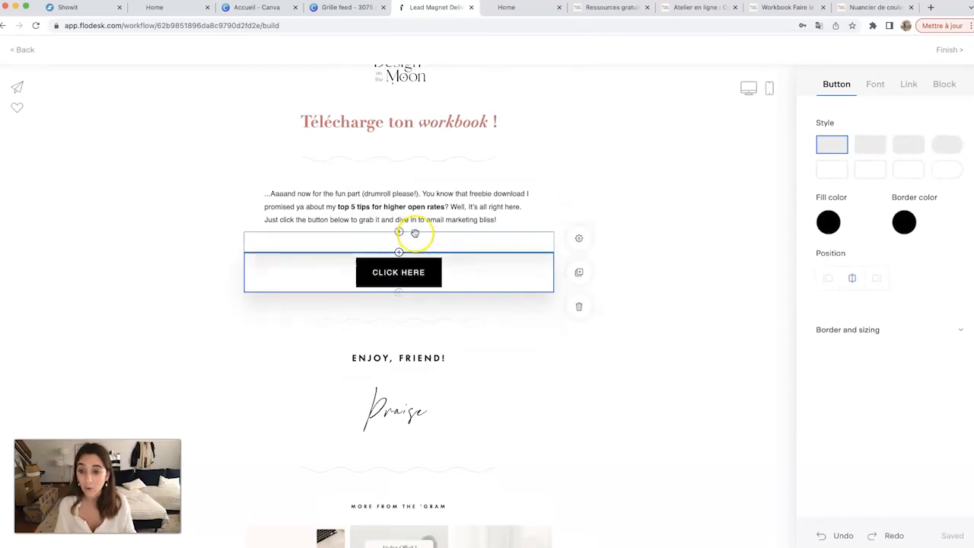
pyautogui.click(399, 250)
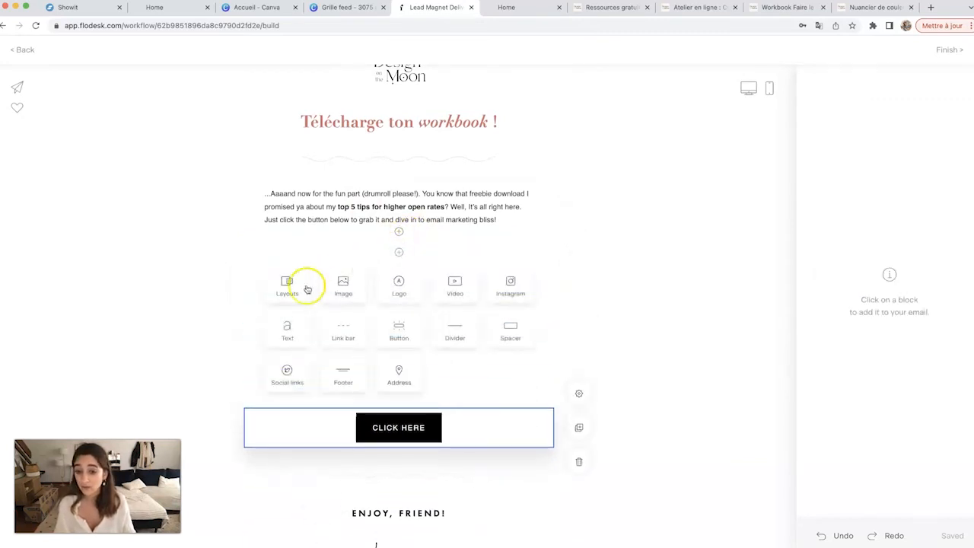
pyautogui.click(457, 283)
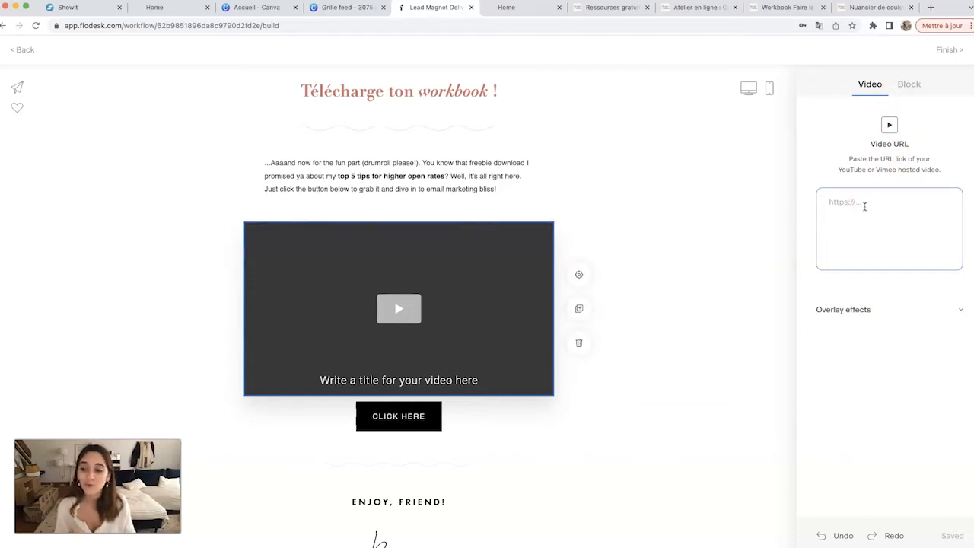
pyautogui.click(745, 212)
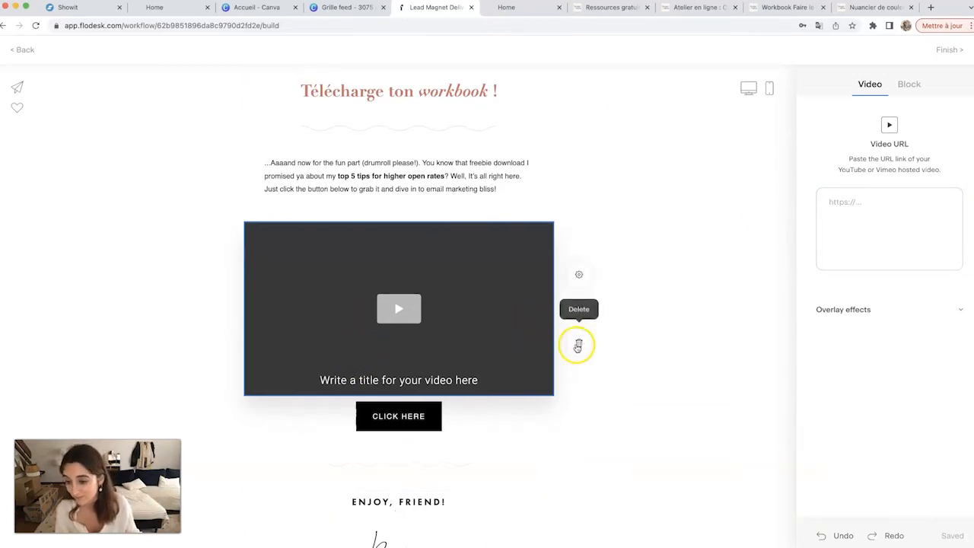
pyautogui.click(579, 344)
# Insert a second button block above the existing one and delete the lower button.
pyautogui.click(401, 220)
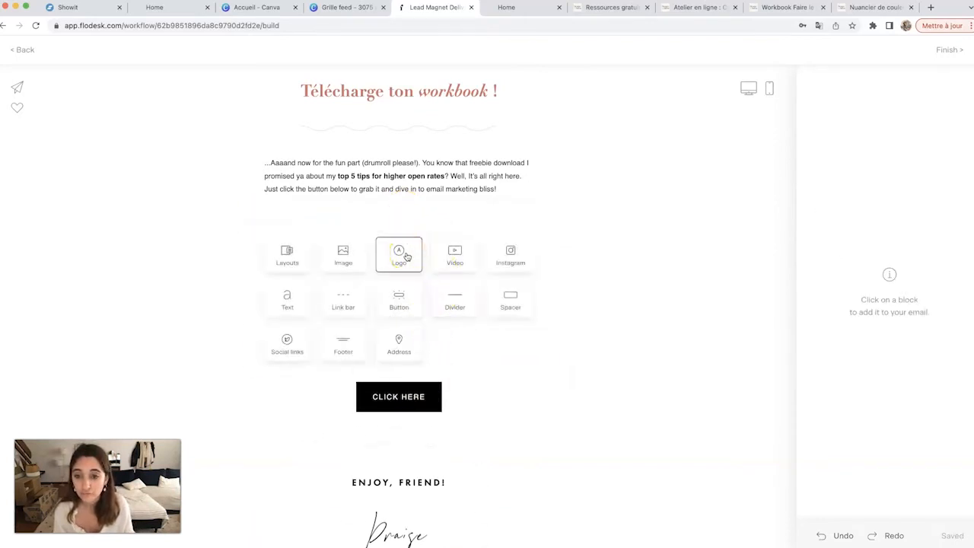
pyautogui.click(393, 301)
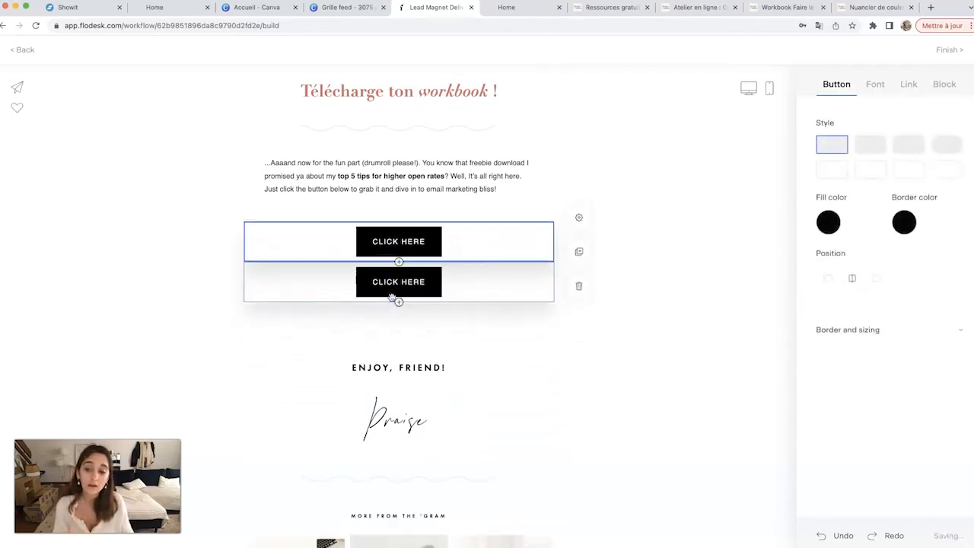
pyautogui.click(431, 293)
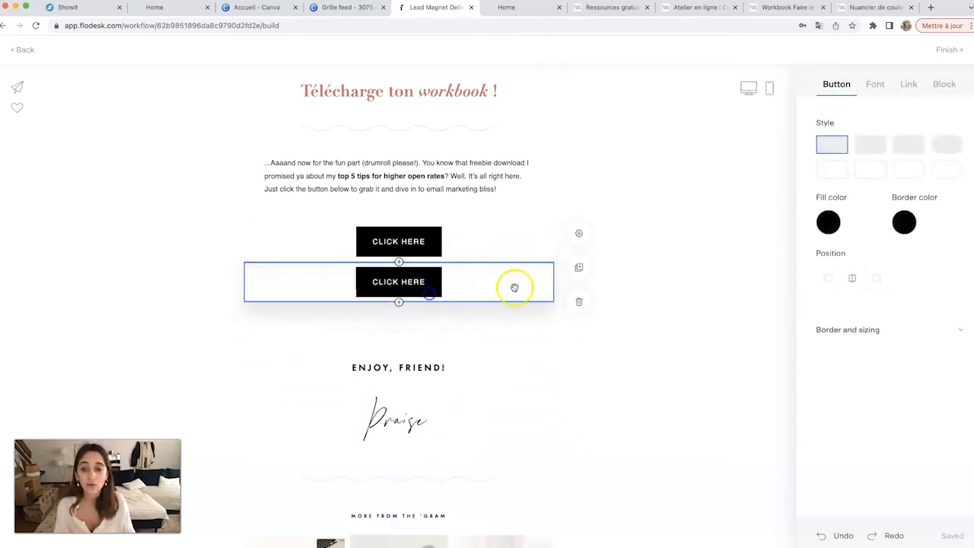
pyautogui.click(579, 302)
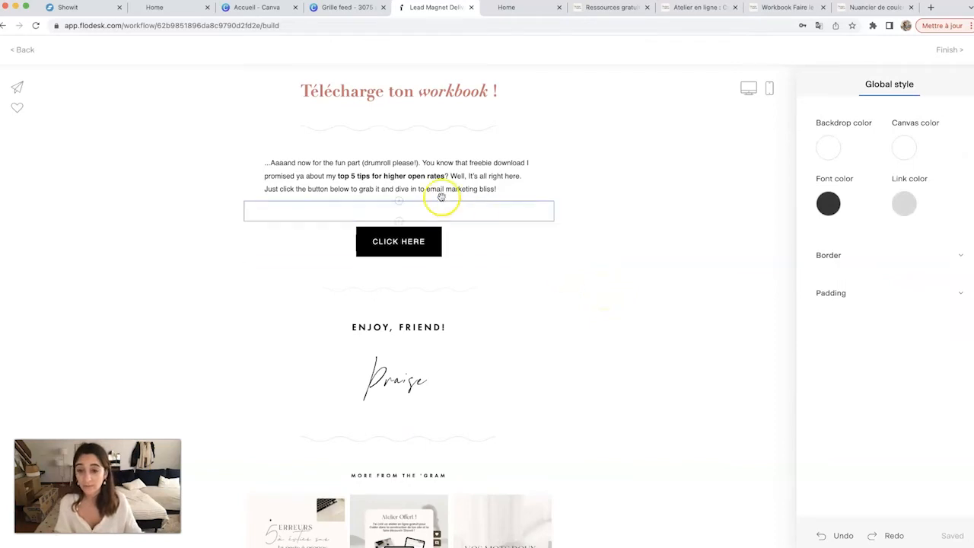
# Insert a layout block below the button and apply the "The Backpack" layout with an image and the number 01.
pyautogui.click(399, 262)
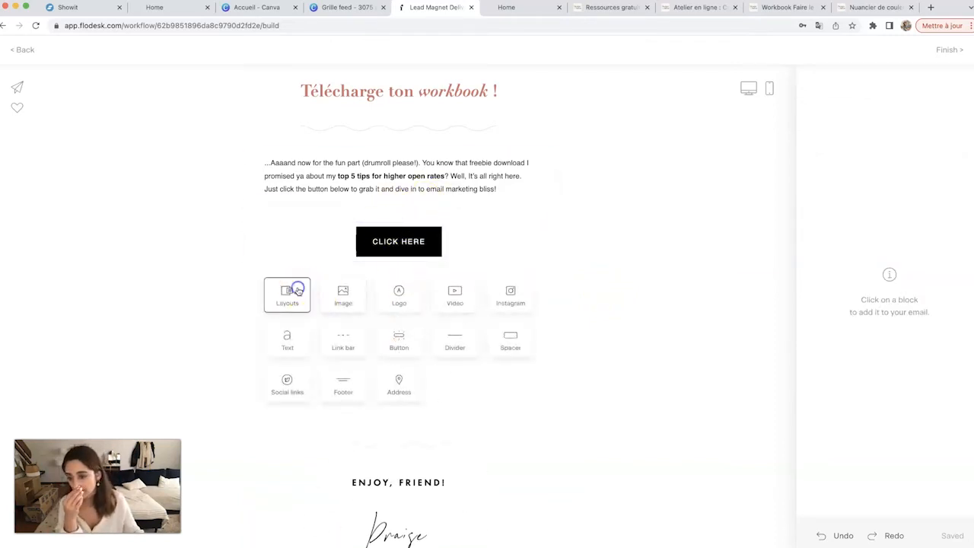
pyautogui.click(297, 290)
pyautogui.scroll(-5, 875, 282)
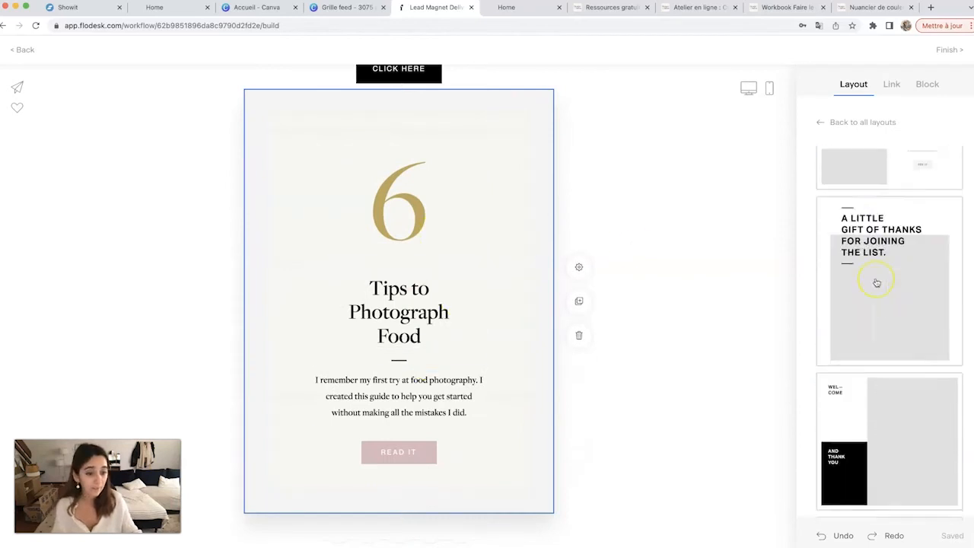
pyautogui.scroll(-10, 877, 282)
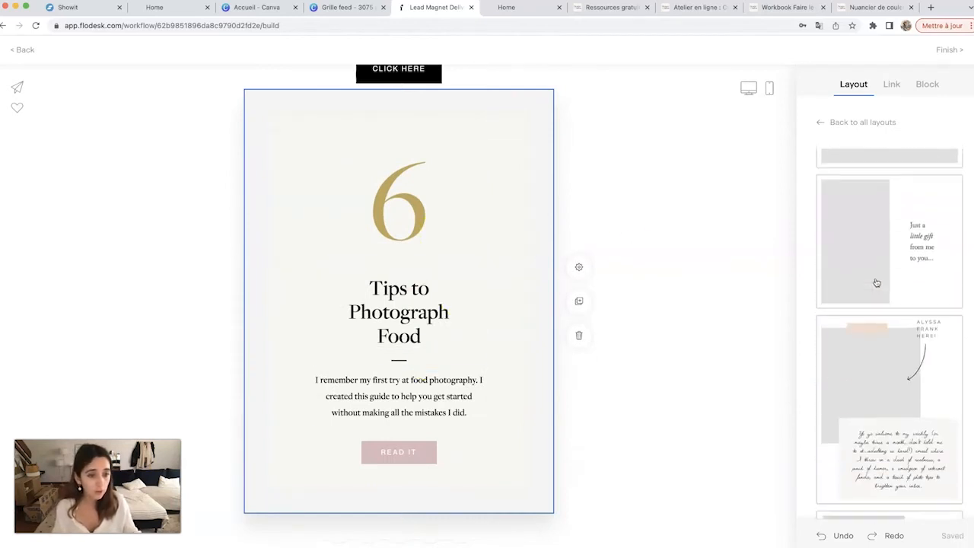
pyautogui.scroll(-10, 877, 282)
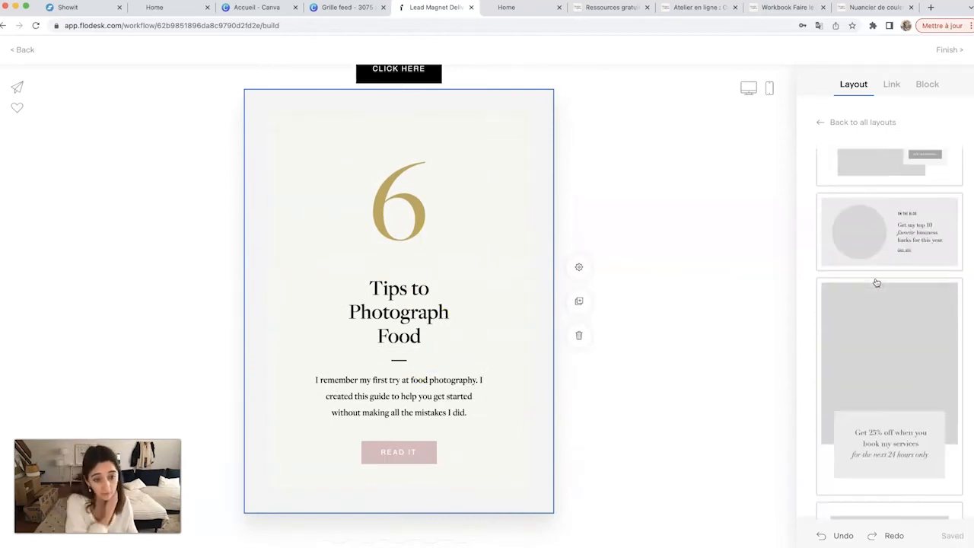
pyautogui.scroll(-10, 877, 283)
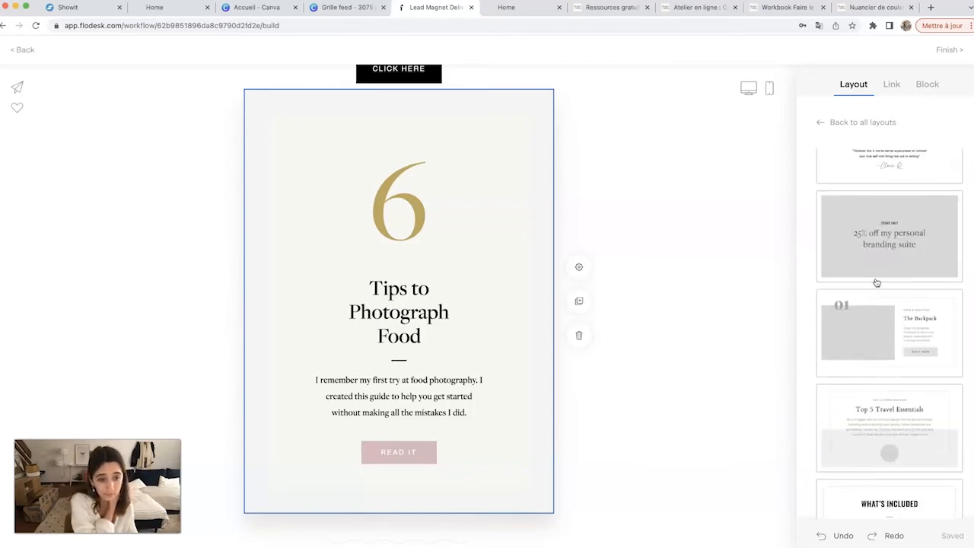
pyautogui.scroll(-3, 877, 282)
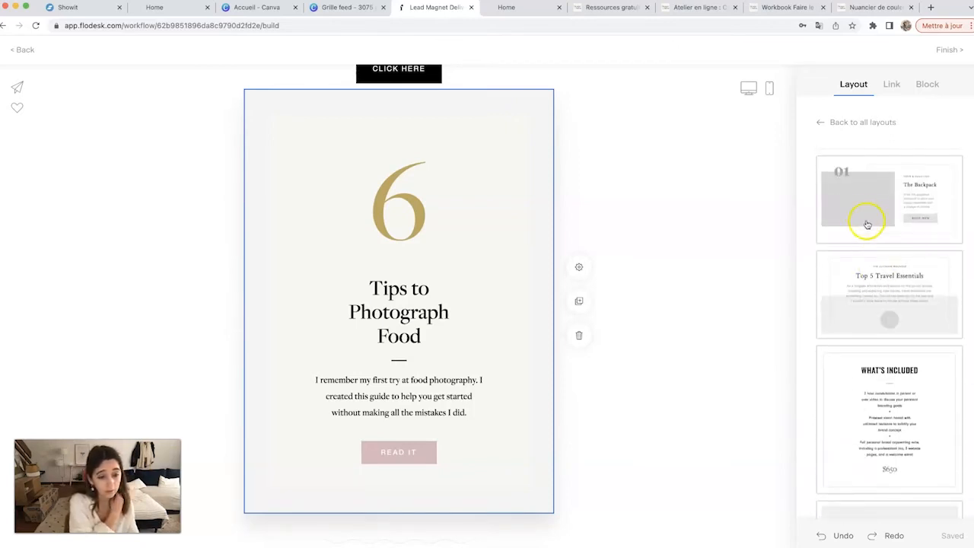
pyautogui.scroll(-4, 879, 276)
pyautogui.scroll(6, 882, 280)
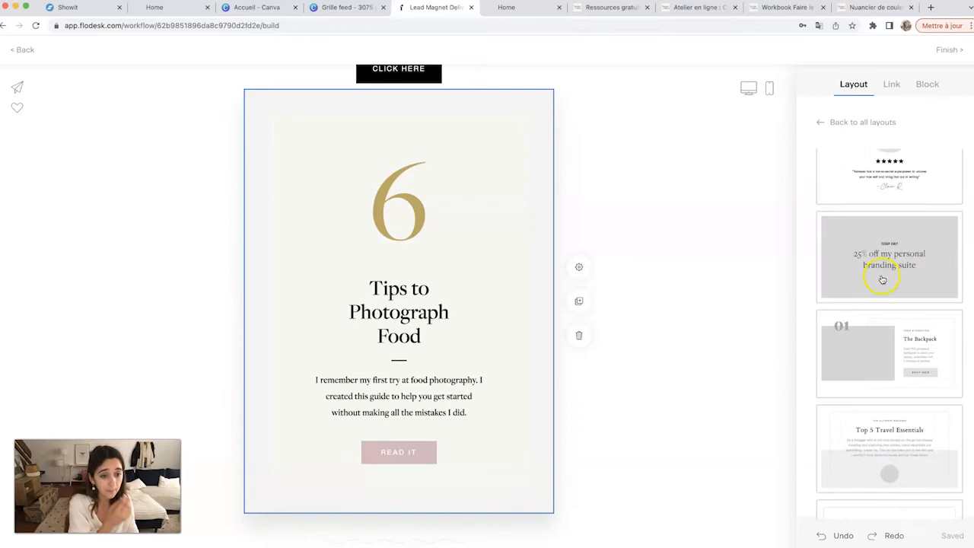
pyautogui.click(911, 354)
# Clear the large number from the Backpack layout block and delete the whole block.
pyautogui.click(281, 115)
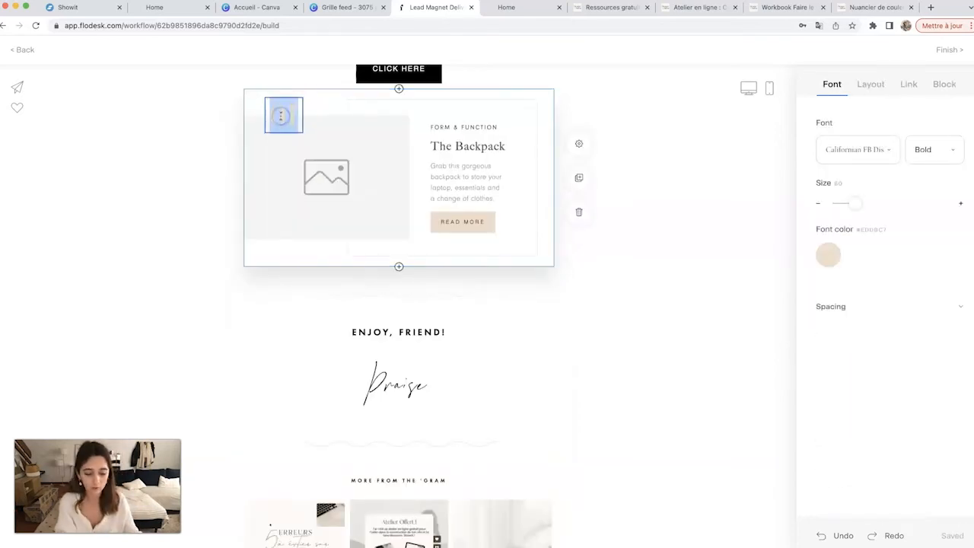
pyautogui.click(600, 115)
pyautogui.click(362, 156)
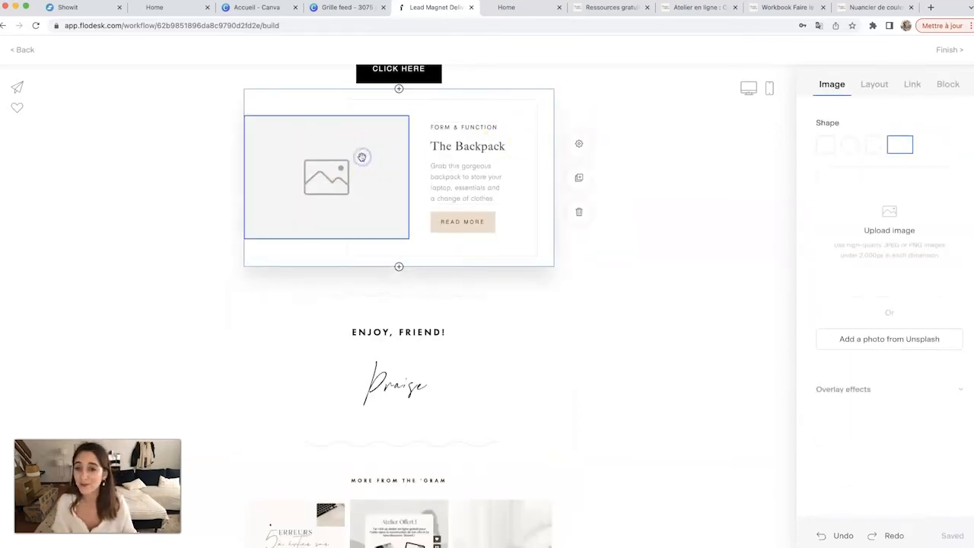
pyautogui.click(465, 150)
pyautogui.click(445, 215)
pyautogui.scroll(2, 444, 215)
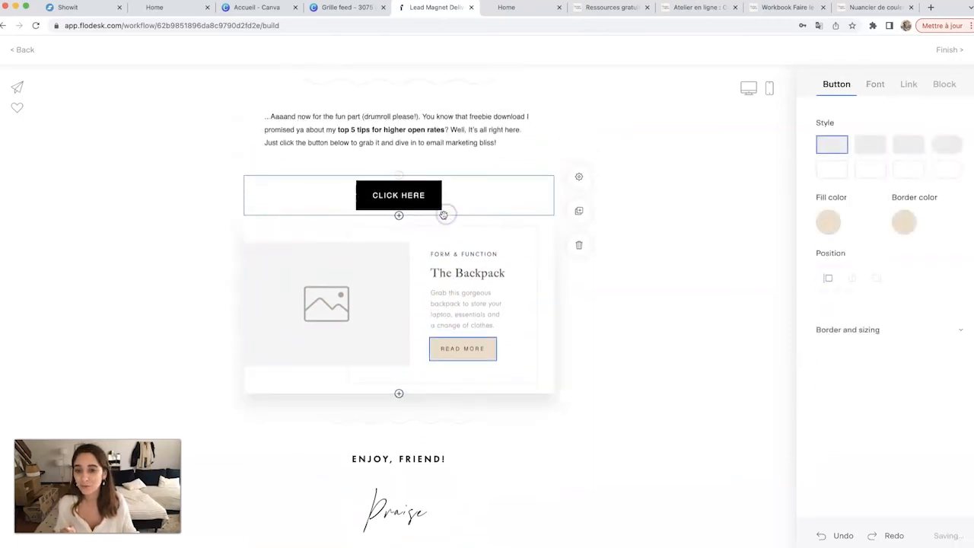
pyautogui.click(583, 340)
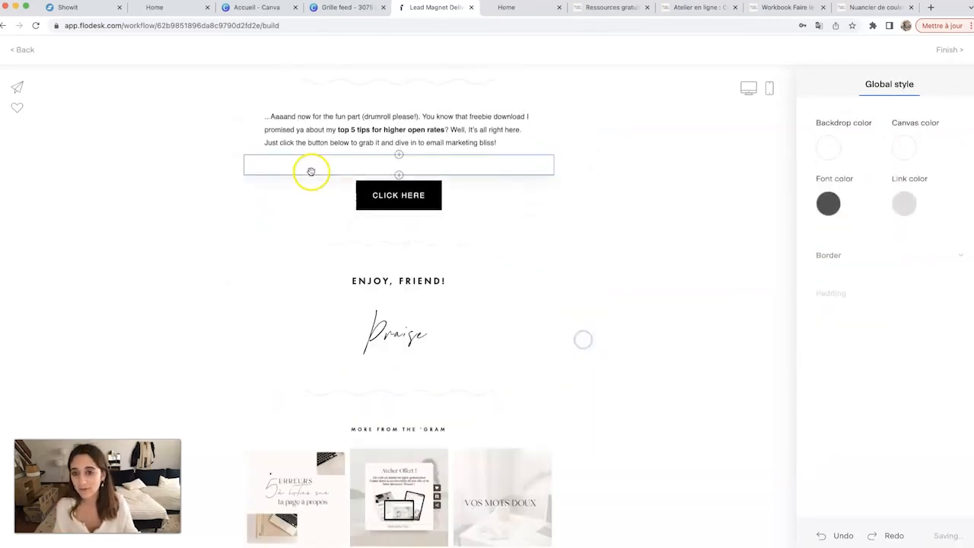
# Fill the CLICK HERE button with a coral red swatch and set its font to Futura.
pyautogui.scroll(1, 311, 171)
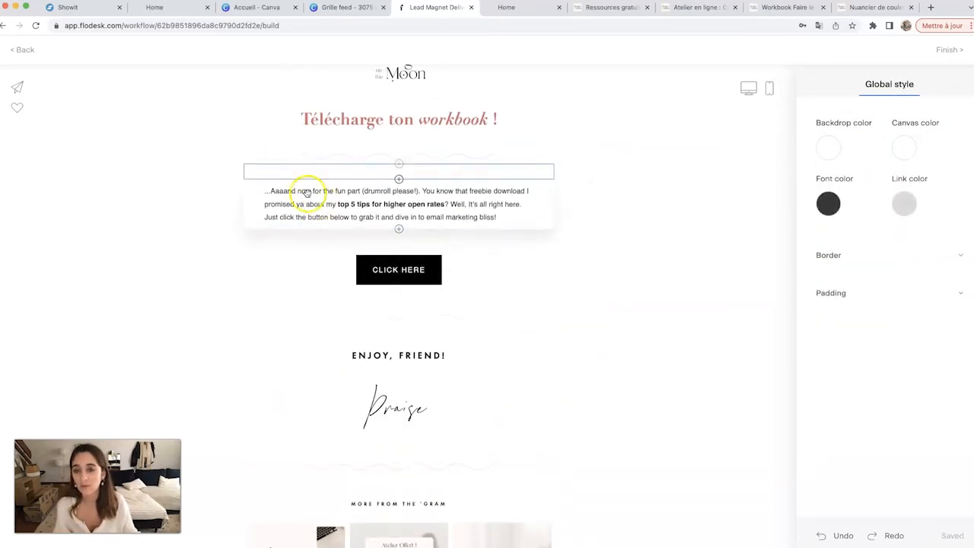
pyautogui.click(387, 263)
pyautogui.click(828, 222)
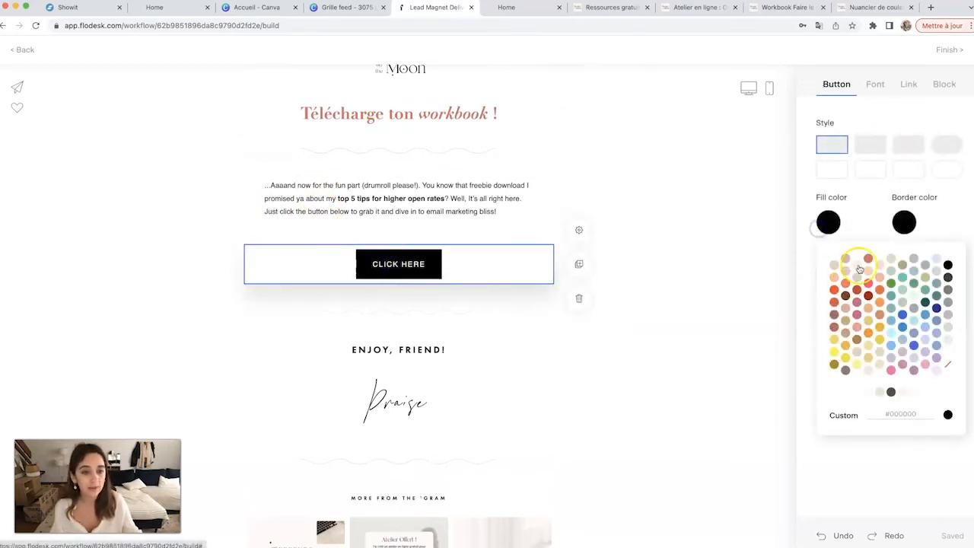
pyautogui.click(869, 259)
pyautogui.click(871, 84)
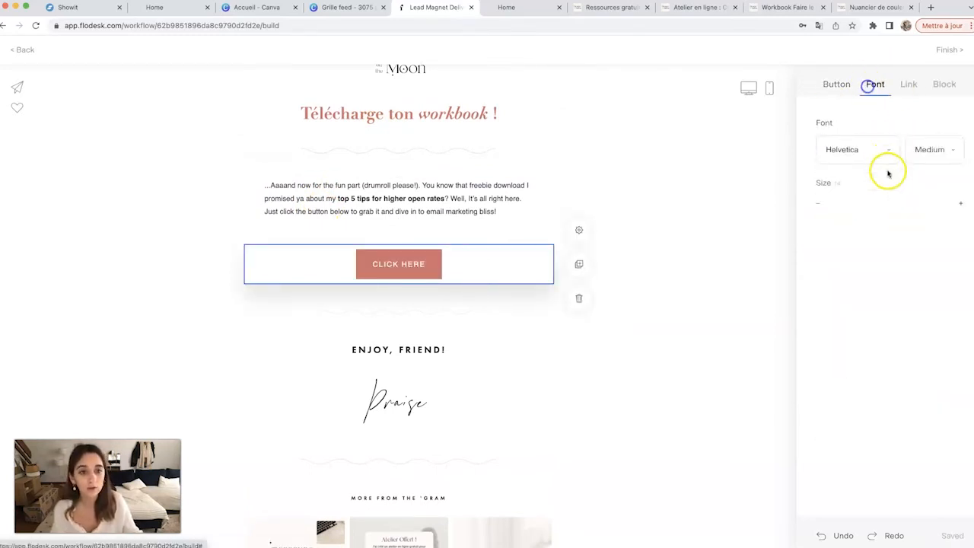
pyautogui.click(879, 153)
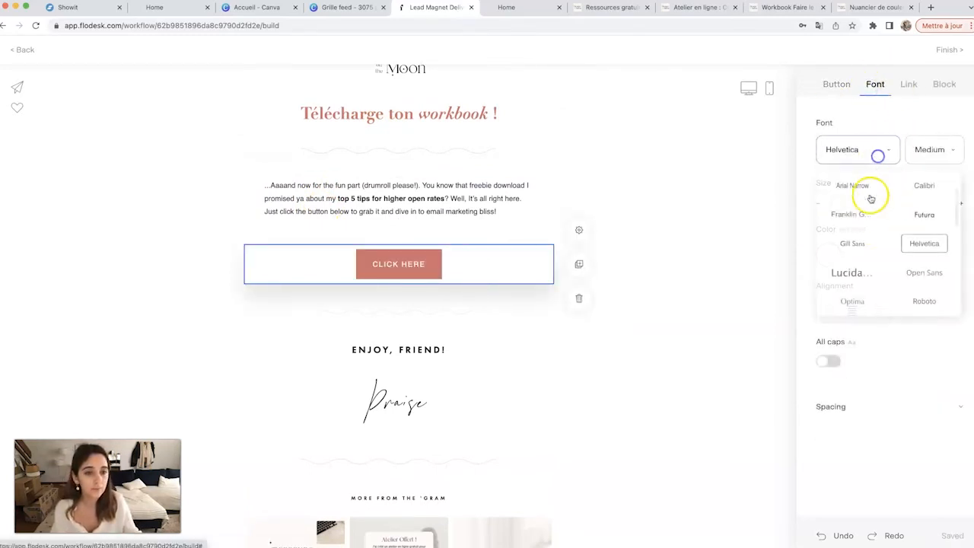
pyautogui.click(925, 215)
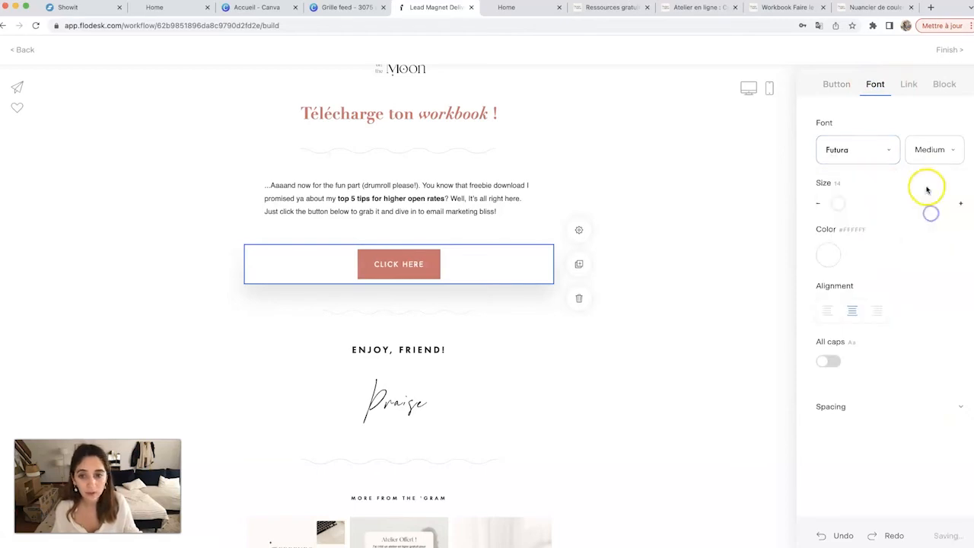
# Replace the button's text with "télécharge le en cliquand ici !".
pyautogui.doubleClick(398, 264)
pyautogui.write('téléc')
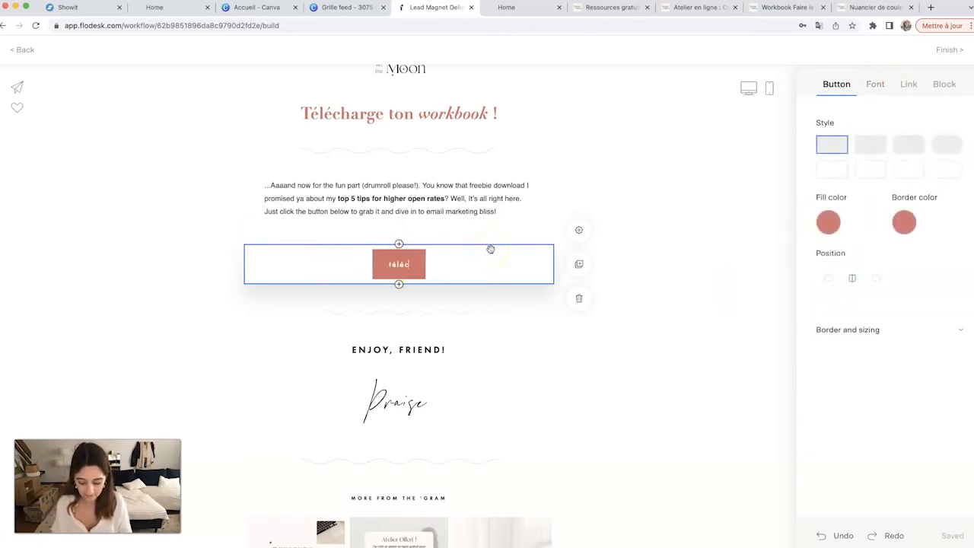
pyautogui.write('harge le en cliquand ici !')
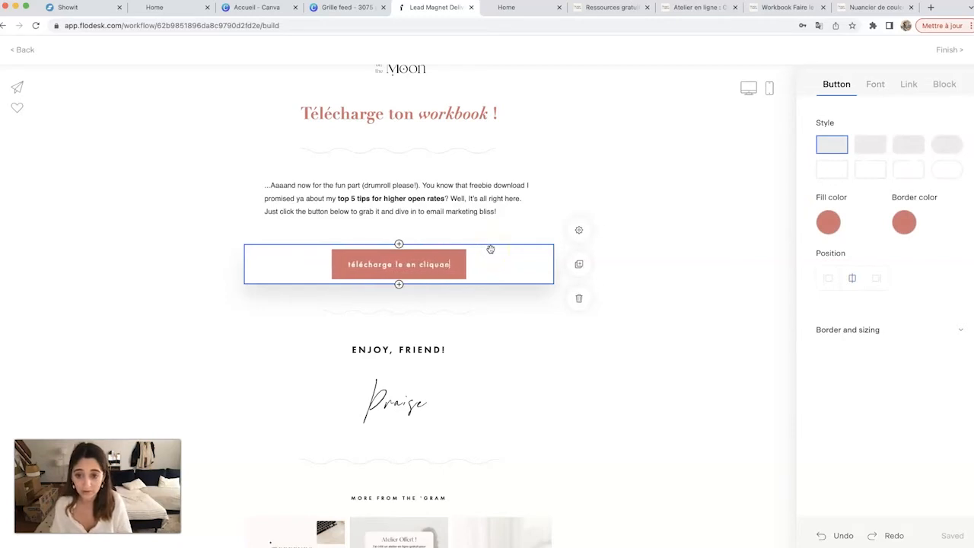
# Correct the button text to "télécharge le en cliquant ici !" and turn on all caps for it.
pyautogui.click(443, 265)
pyautogui.press('BackSpace')
pyautogui.write('t')
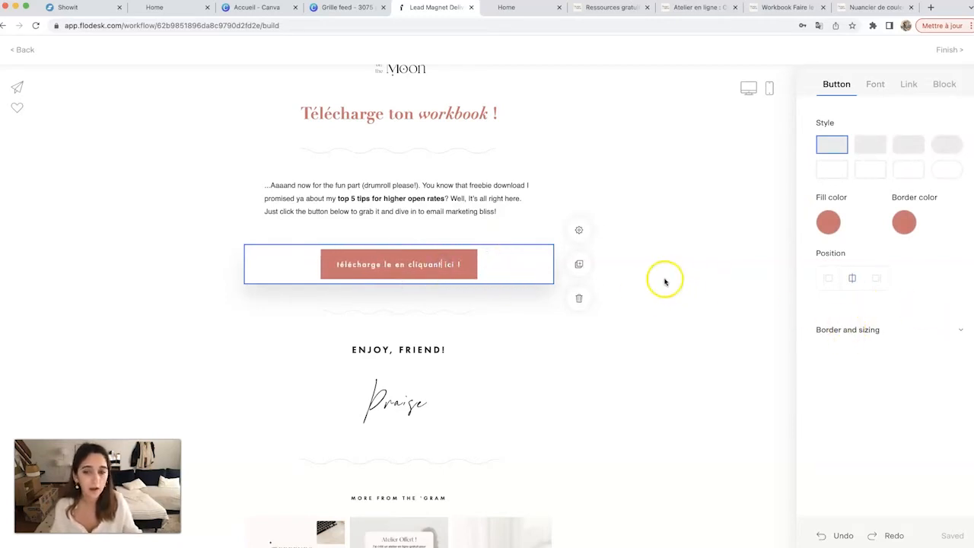
pyautogui.click(875, 85)
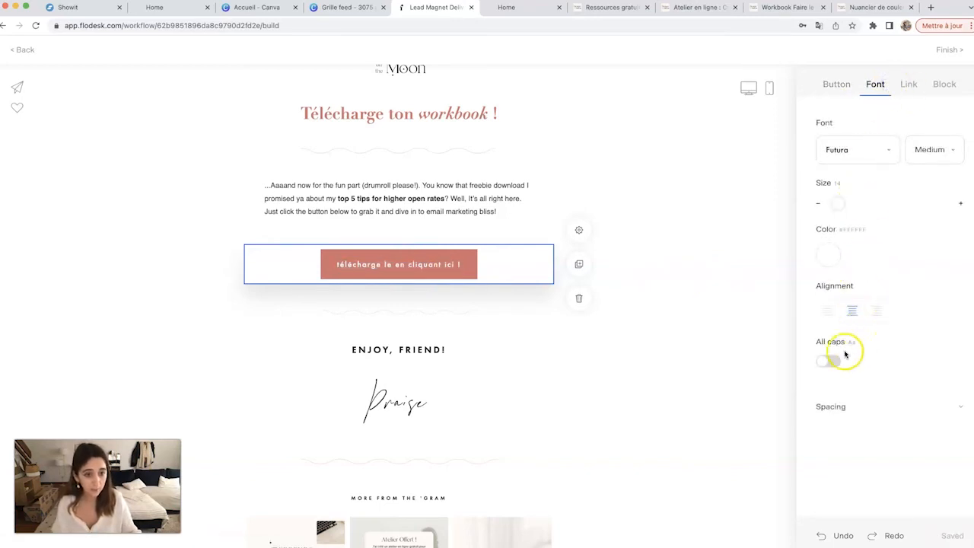
pyautogui.click(835, 364)
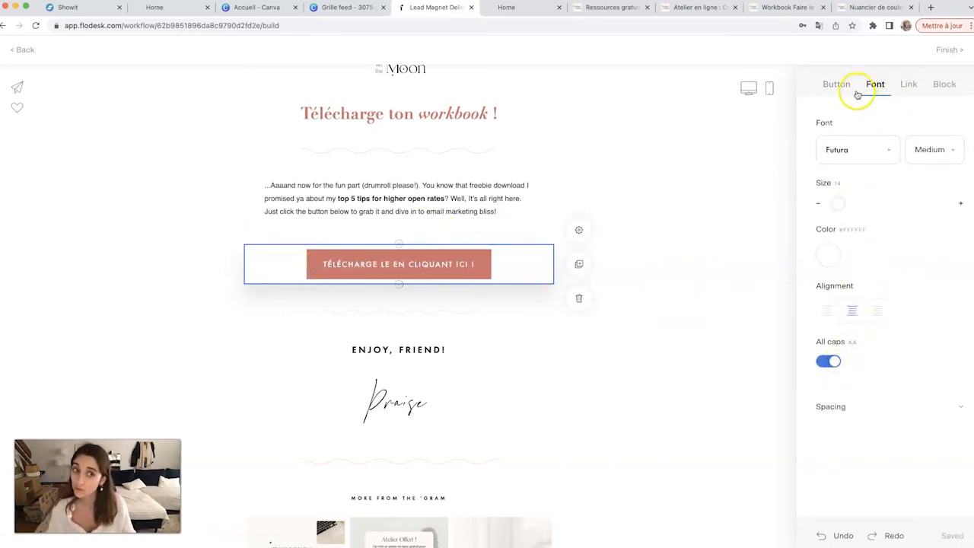
# Open the button's link settings, switch to Showit and filter the media library to show only files.
pyautogui.click(916, 91)
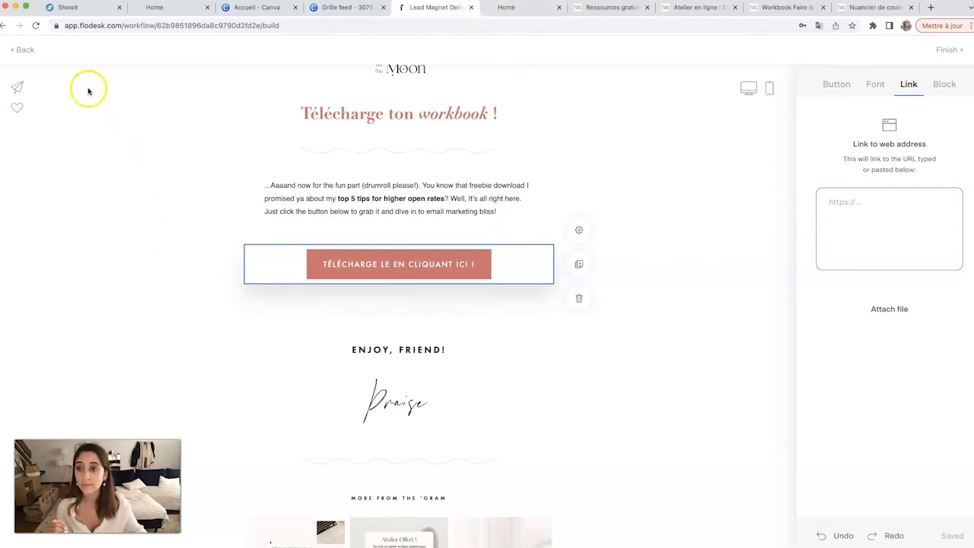
pyautogui.click(66, 8)
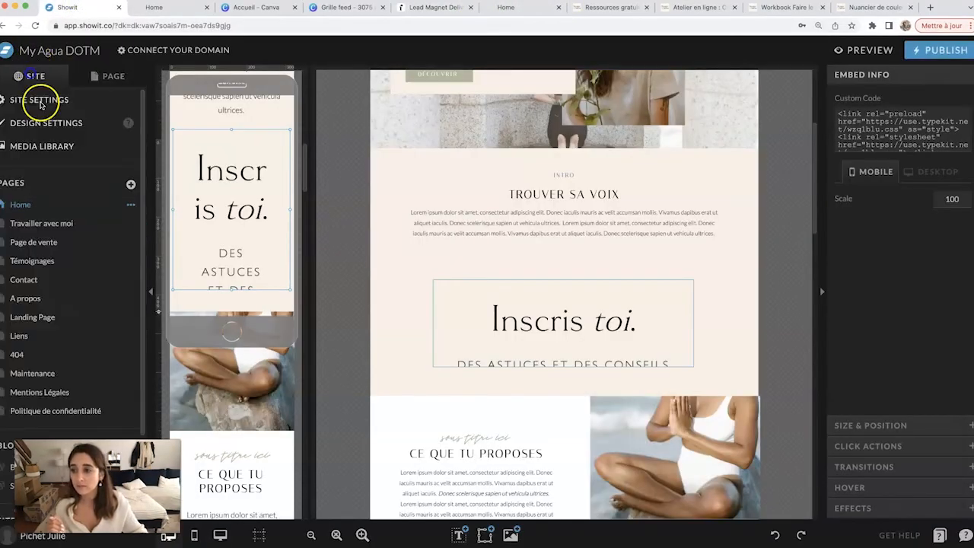
pyautogui.click(61, 145)
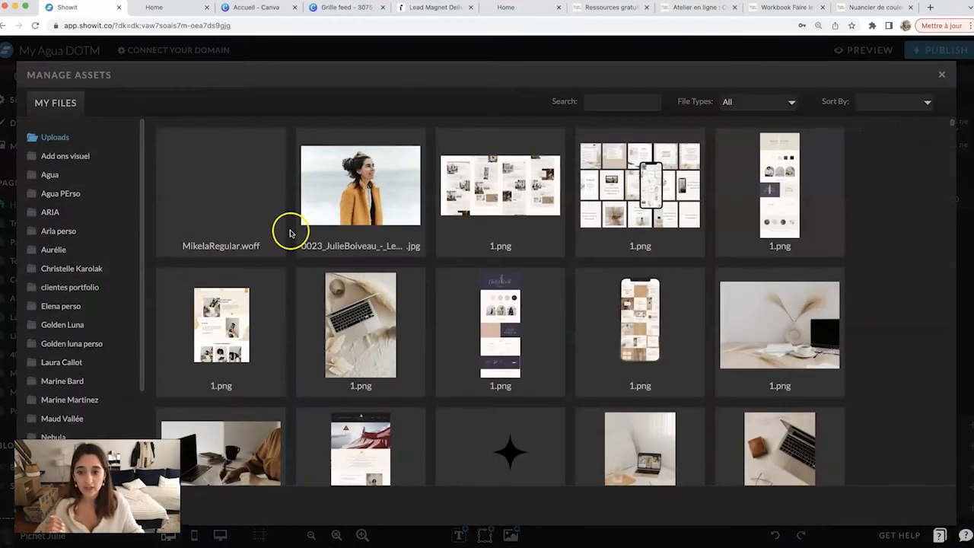
pyautogui.click(830, 102)
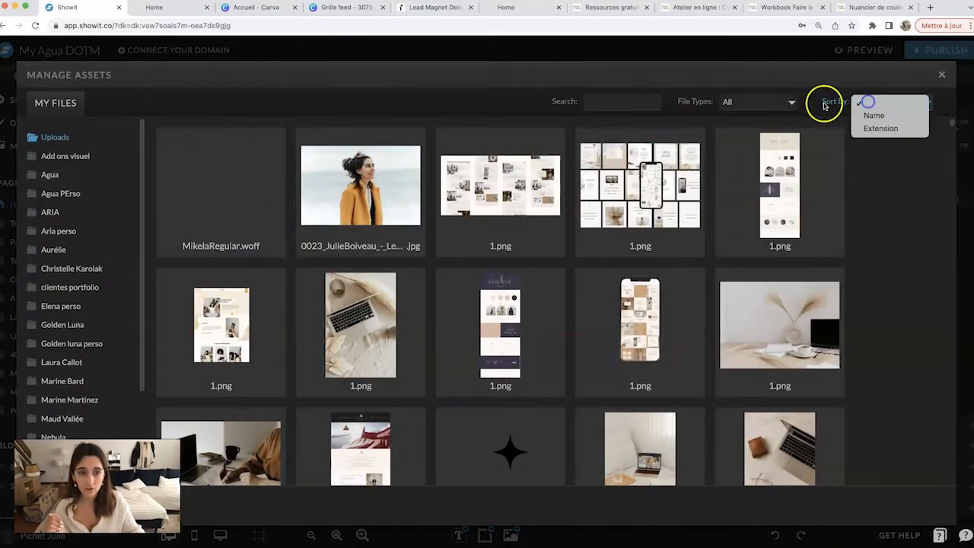
pyautogui.click(760, 102)
pyautogui.click(739, 142)
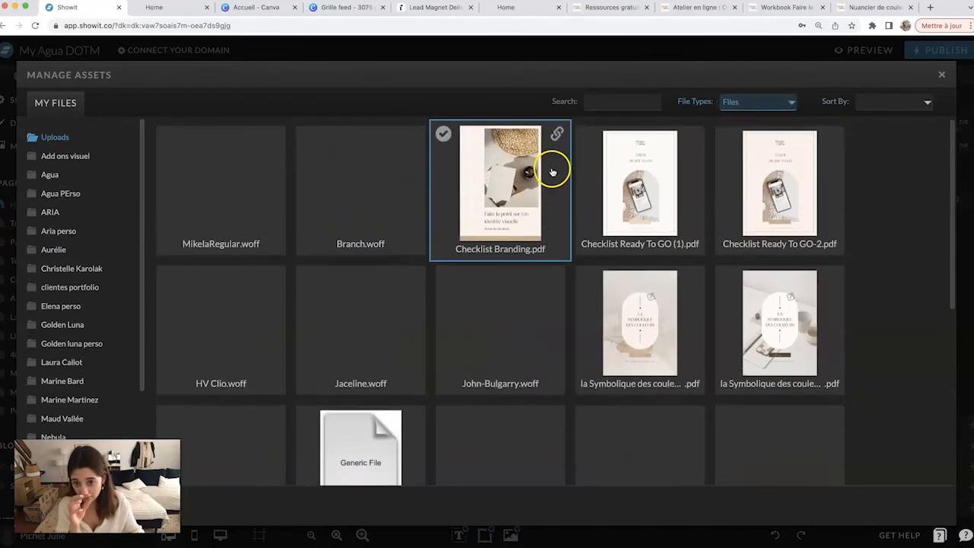
# Copy the link of Checklist Branding.pdf from the Showit media library.
pyautogui.click(501, 255)
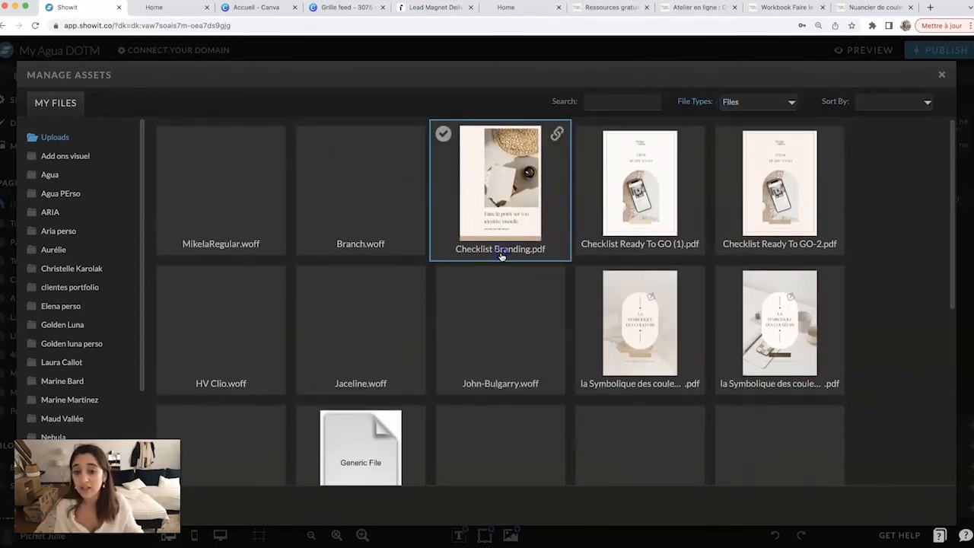
pyautogui.click(555, 135)
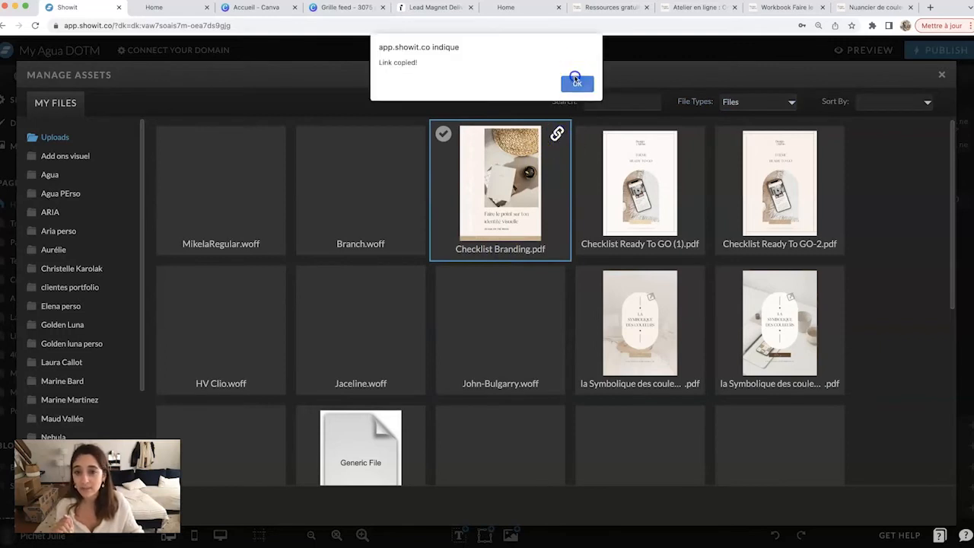
pyautogui.click(576, 80)
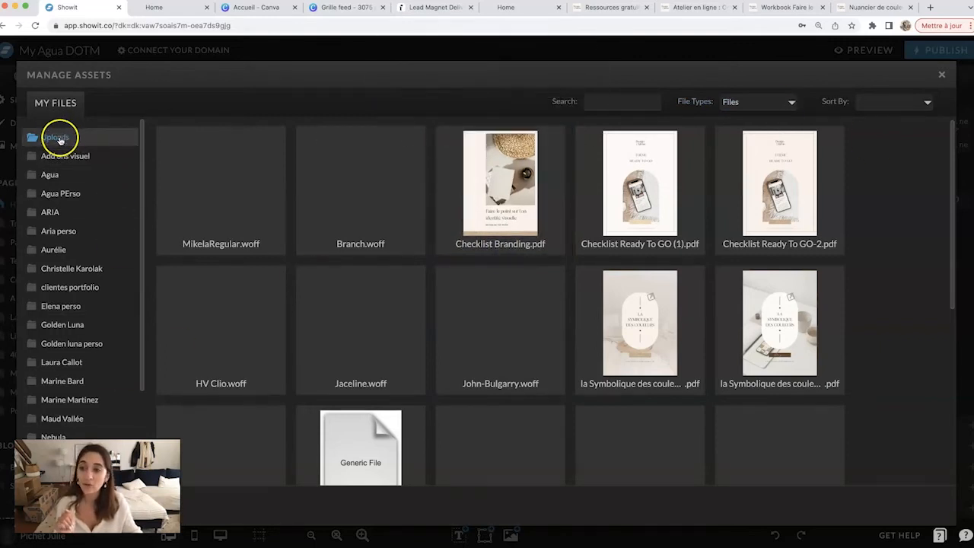
pyautogui.click(557, 134)
# Open the copied link in the site preview's browser tab and look through the first pages of the PDF.
pyautogui.click(167, 9)
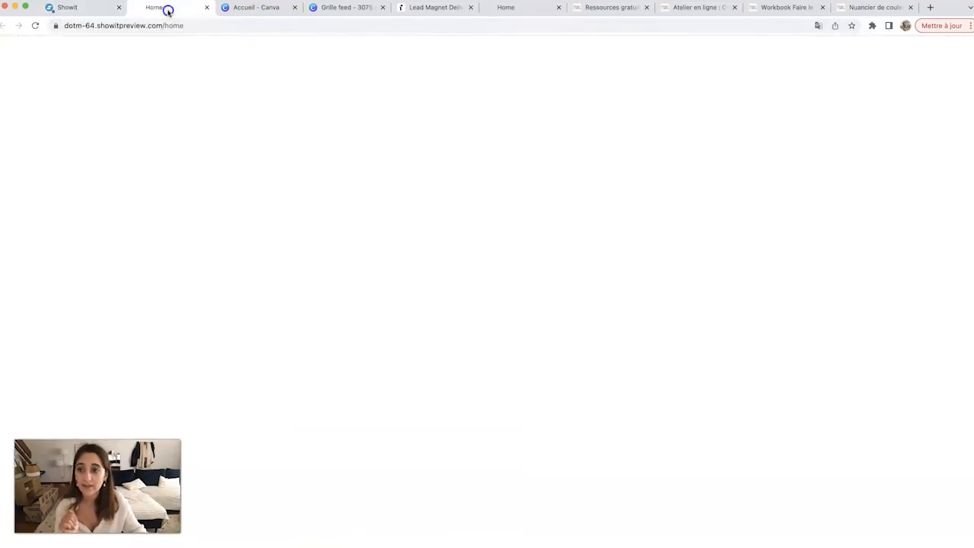
pyautogui.click(174, 25)
pyautogui.write('https://static.showit.co/file/MM1Lo7gfRSaC6a8BF3CWUw/150414/checklist_branding.pdf')
pyautogui.press('Return')
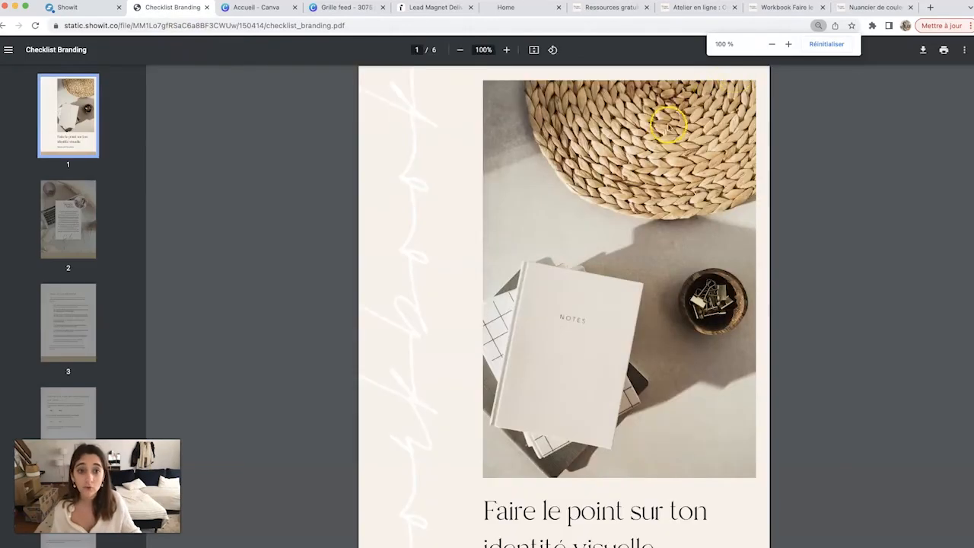
pyautogui.scroll(-5, 670, 164)
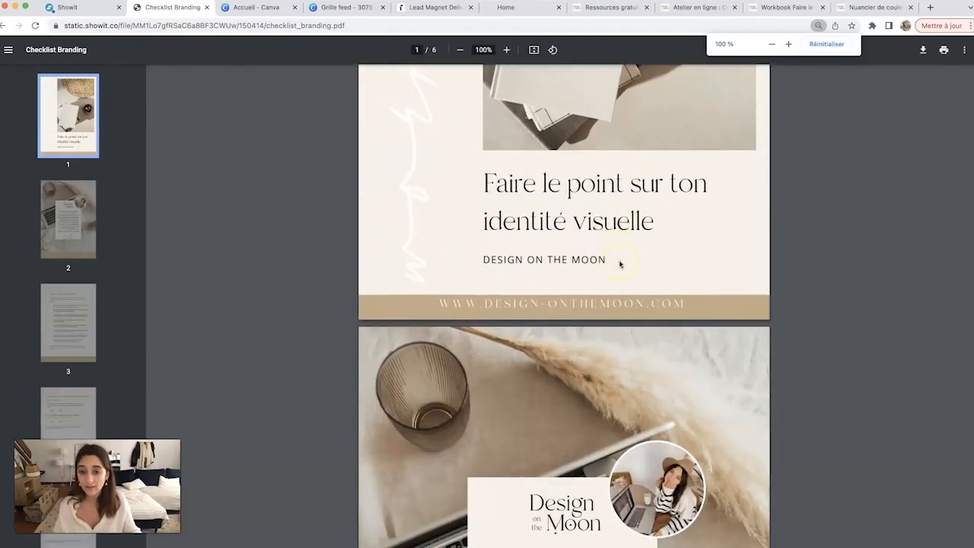
pyautogui.scroll(5, 650, 176)
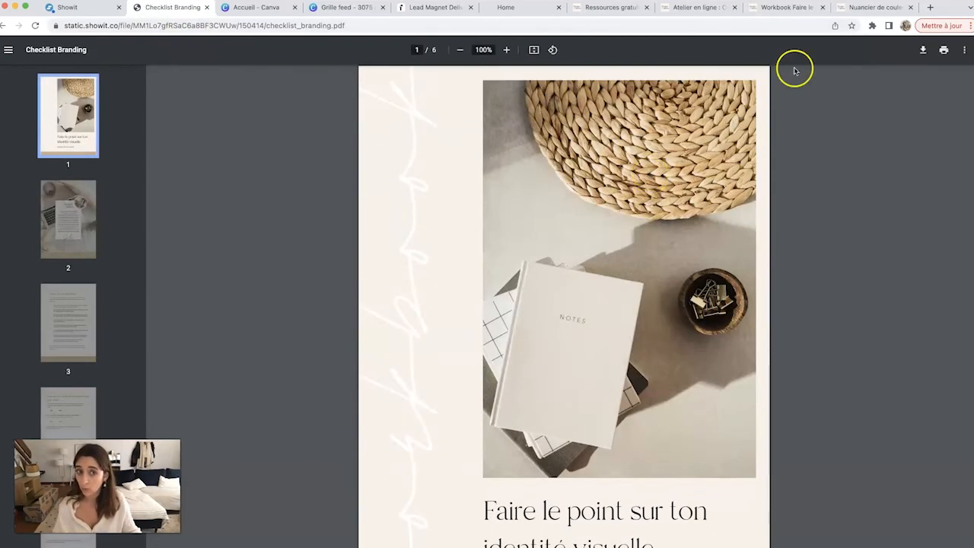
# Try the download option for the checklist PDF, cancel saving, and copy the PDF's web address.
pyautogui.click(922, 51)
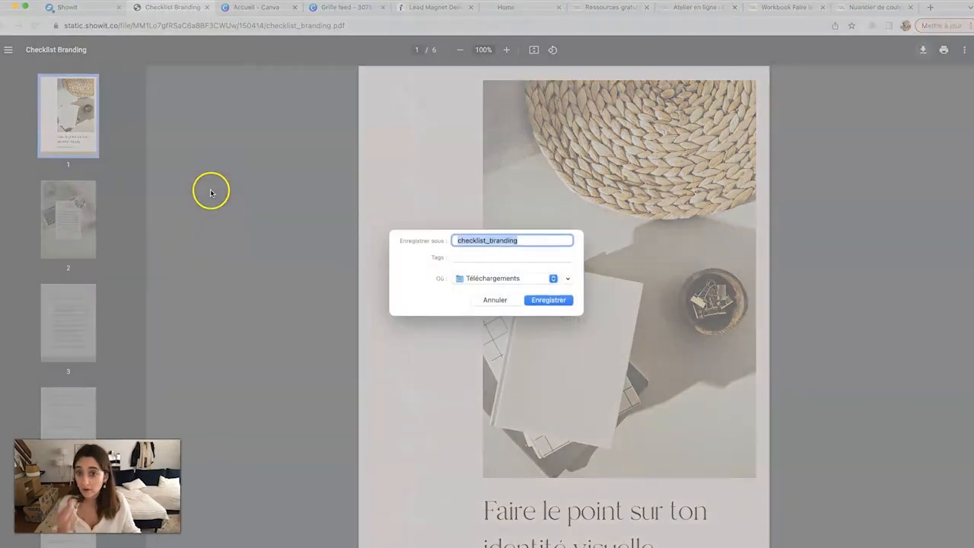
pyautogui.click(498, 300)
pyautogui.click(356, 29)
pyautogui.press('super+c')
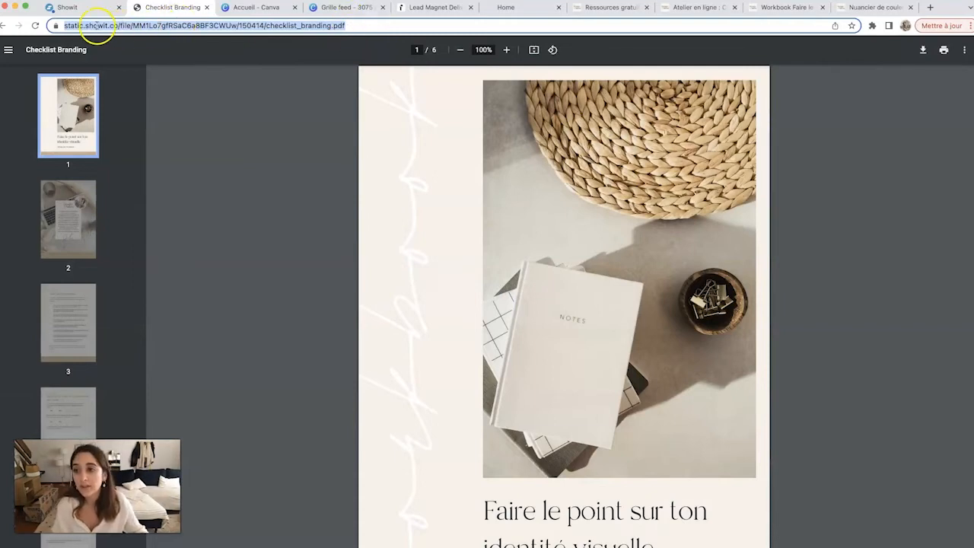
# Copy the Checklist Branding.pdf link in Showit and paste it as the web address of the download button in Flodesk.
pyautogui.click(67, 7)
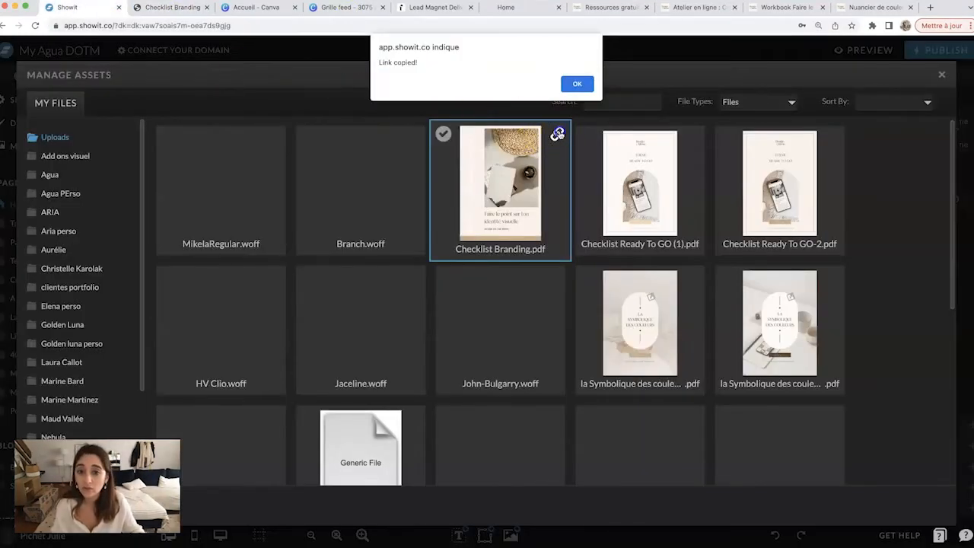
pyautogui.click(565, 124)
pyautogui.click(576, 85)
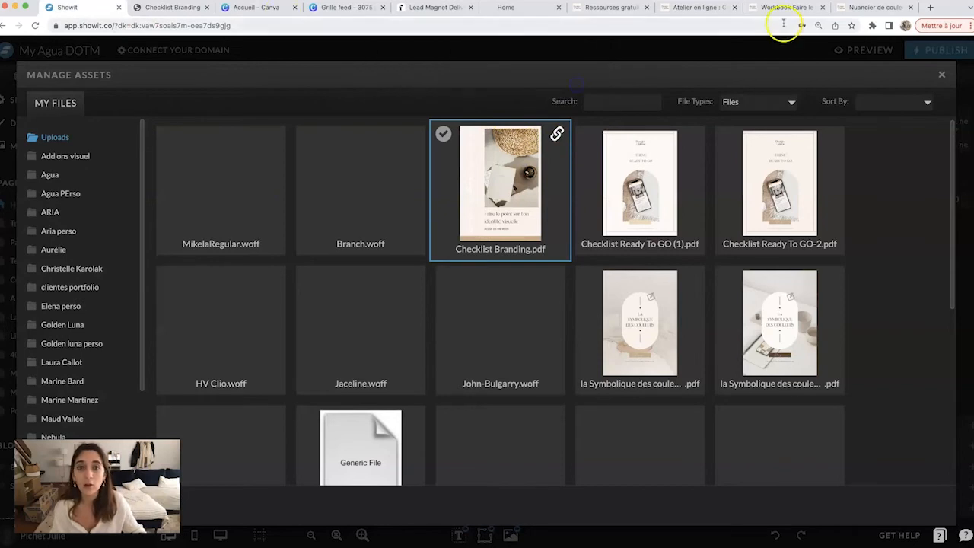
pyautogui.click(391, 218)
pyautogui.click(449, 10)
pyautogui.click(515, 281)
pyautogui.click(901, 226)
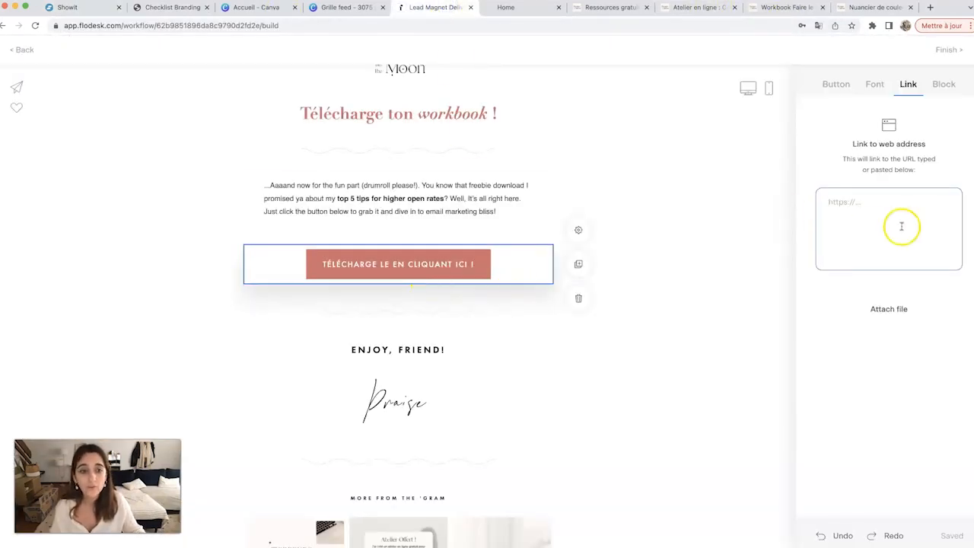
pyautogui.press('super+v')
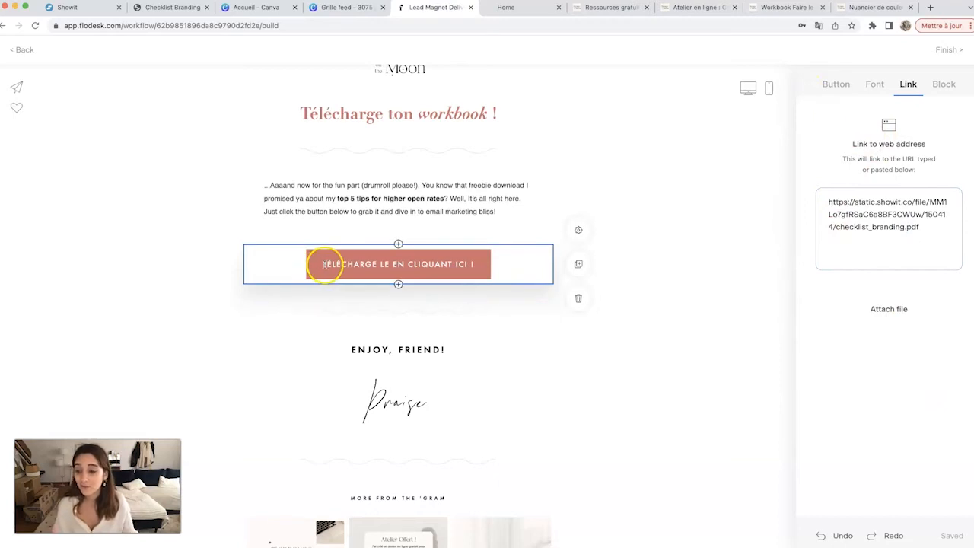
# Replace the "ENJOY, FRIEND!" text with "Hésite à me faire un retour !".
pyautogui.click(420, 347)
pyautogui.tripleClick(445, 351)
pyautogui.write('JU')
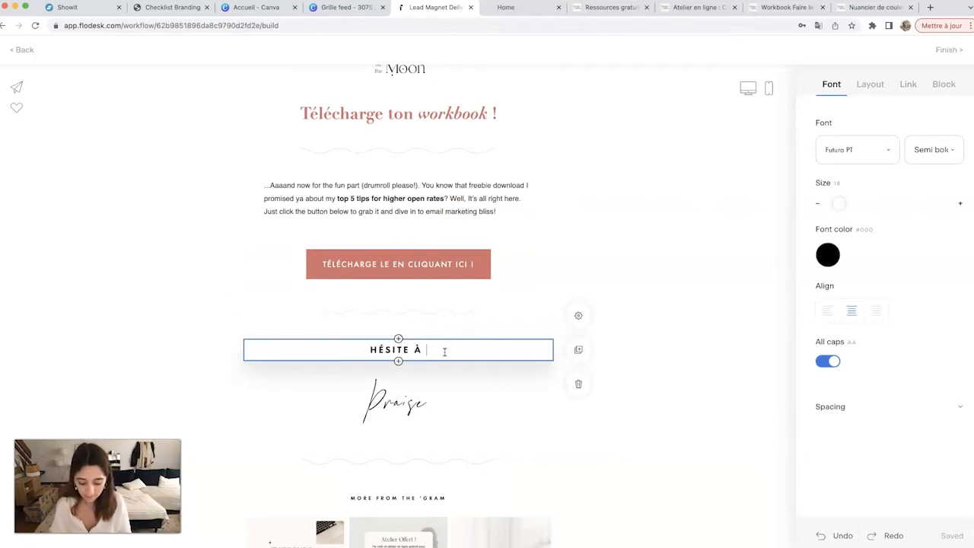
pyautogui.write('site à me faire un retour !')
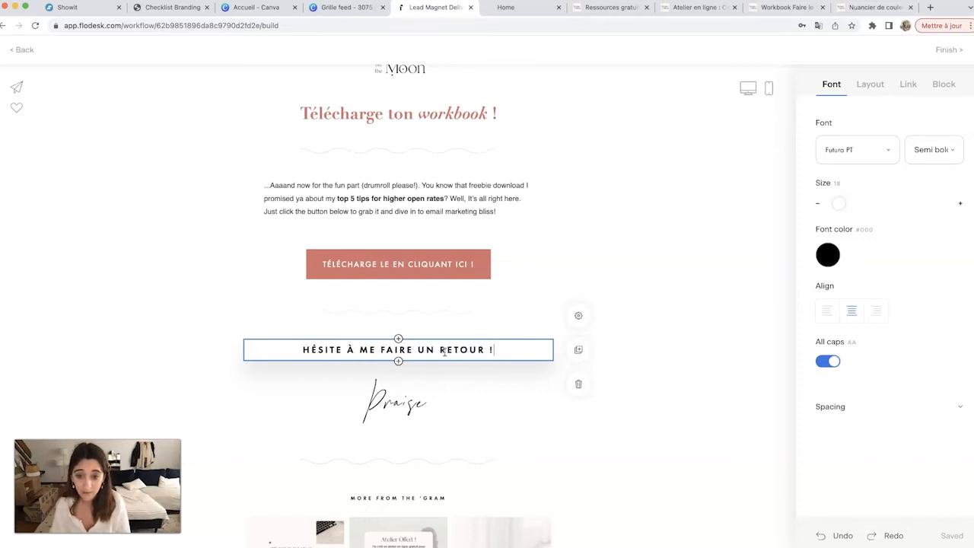
# Replace the signature with the sender's first name and set it in a different handwritten script font.
pyautogui.click(435, 405)
pyautogui.moveTo(435, 409); pyautogui.dragTo(370, 404)
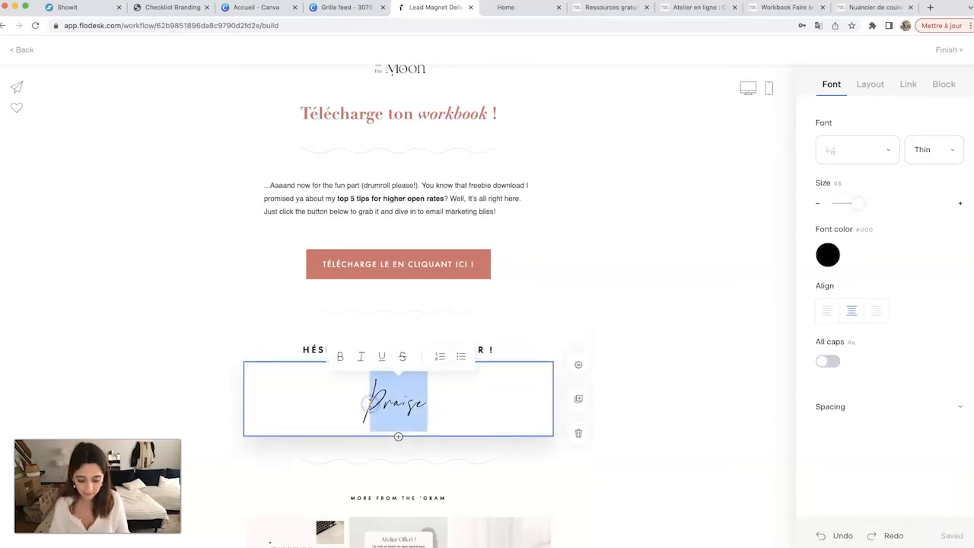
pyautogui.write('Julie')
pyautogui.click(858, 149)
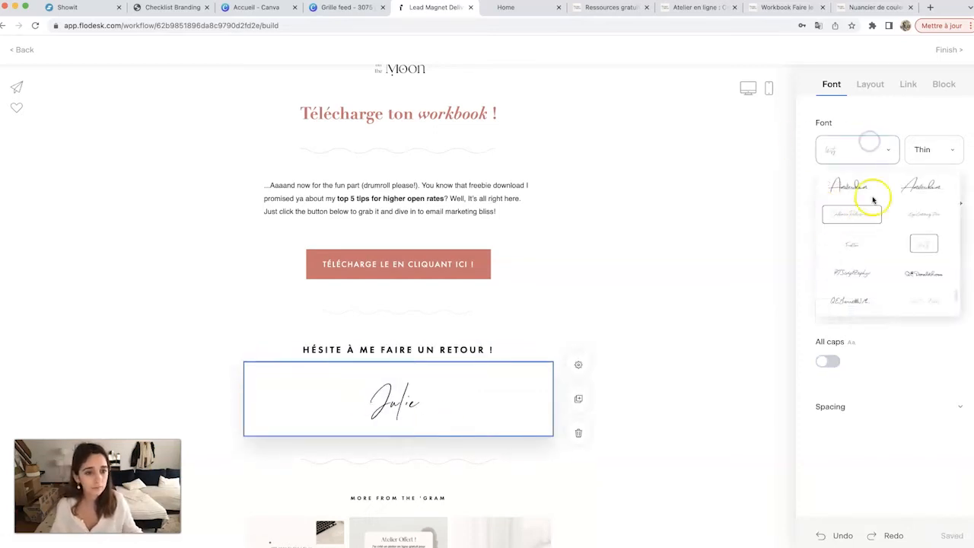
pyautogui.click(859, 213)
# Review the email down to its footer, preview its mobile version, and return to editing.
pyautogui.scroll(-5, 529, 313)
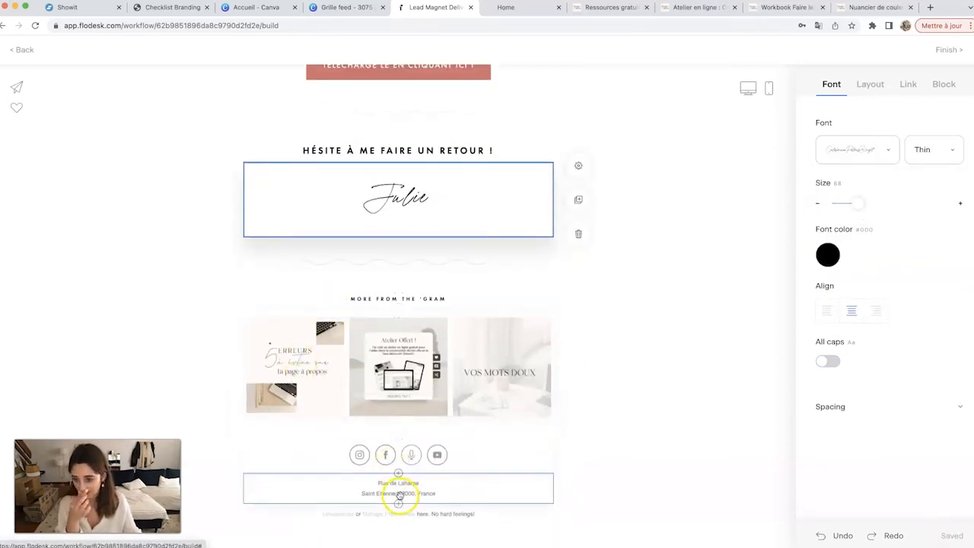
pyautogui.scroll(6, 355, 381)
pyautogui.click(568, 192)
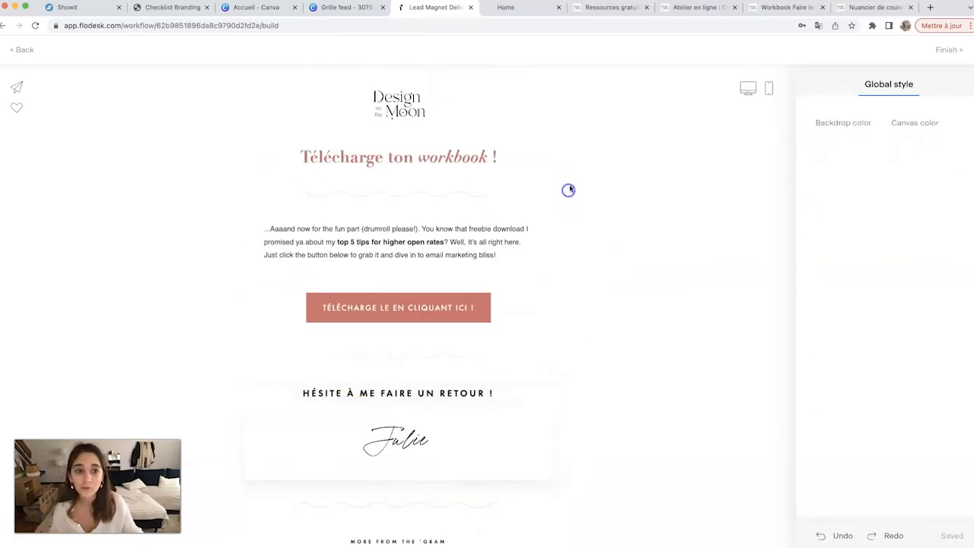
pyautogui.click(766, 89)
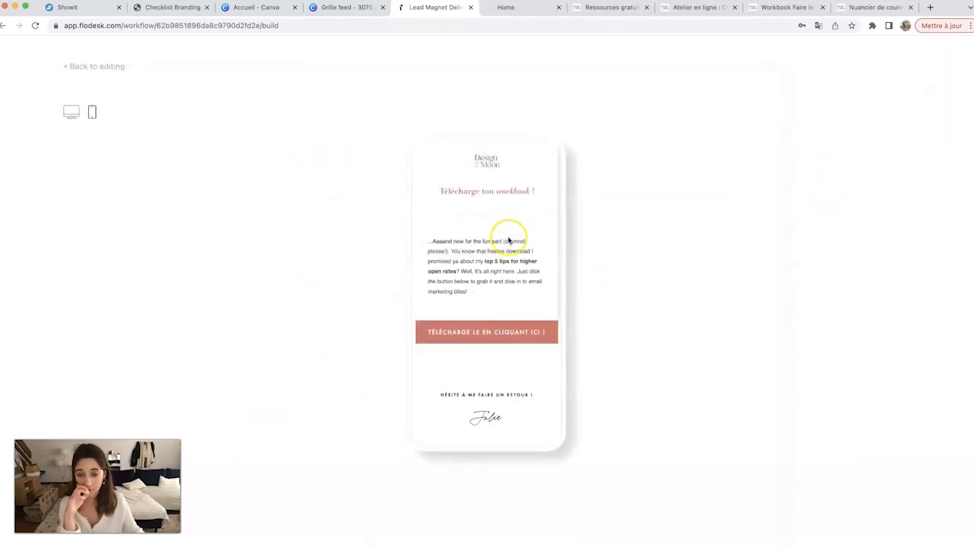
pyautogui.scroll(-5, 509, 239)
pyautogui.scroll(5, 508, 239)
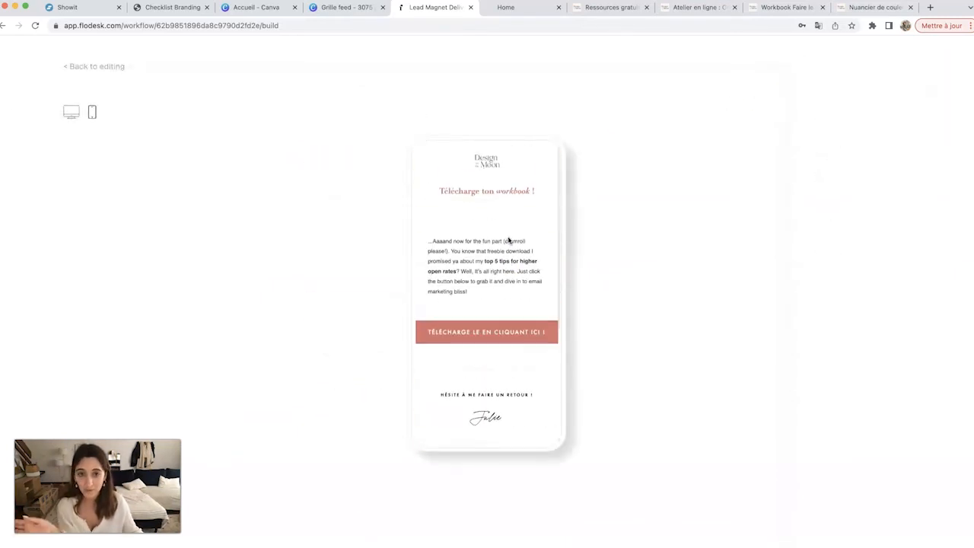
pyautogui.click(66, 67)
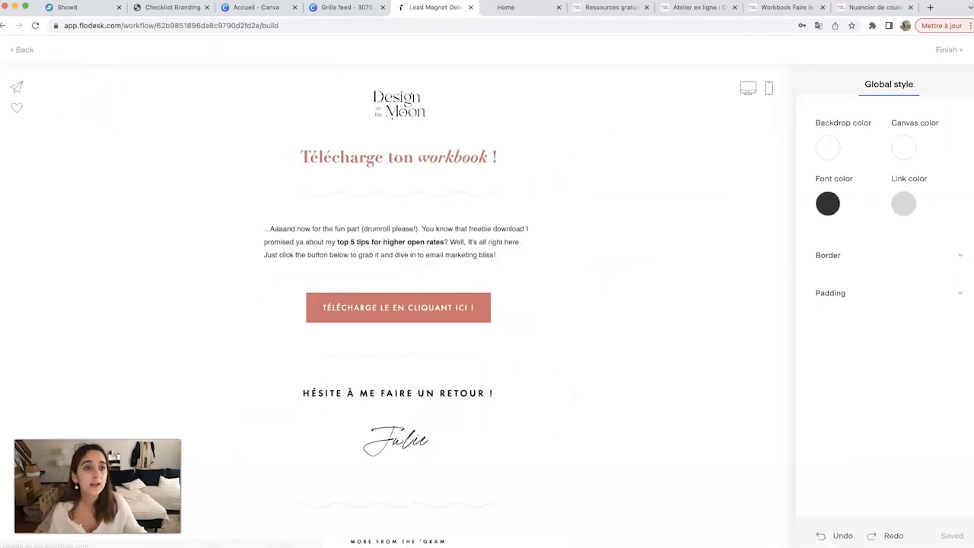
# Finish the email design and add a time delay of 1 day after the email in the workflow.
pyautogui.click(960, 55)
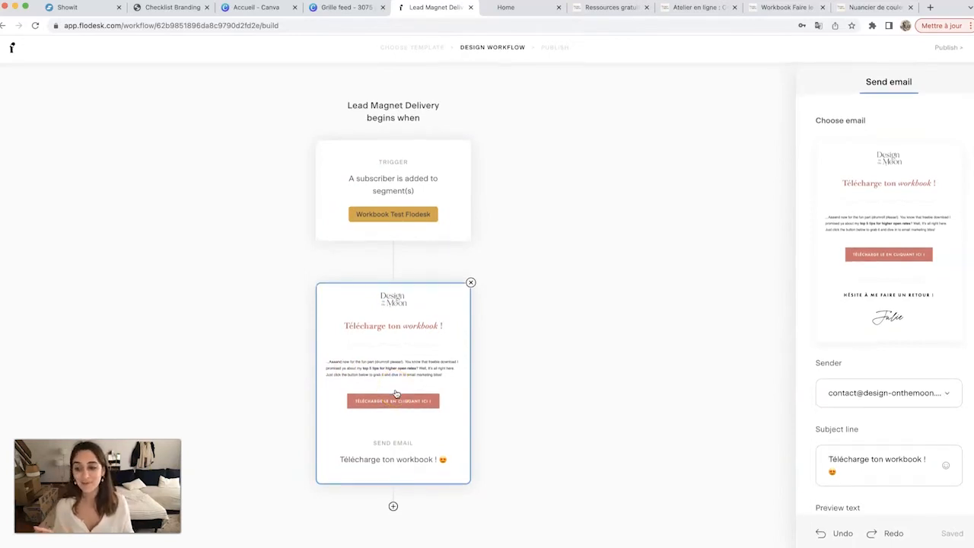
pyautogui.click(394, 510)
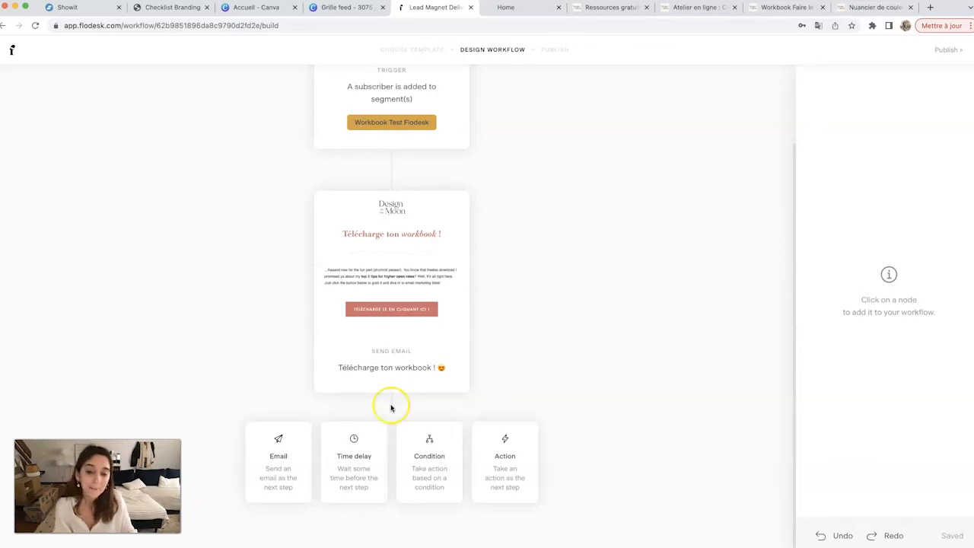
pyautogui.click(350, 456)
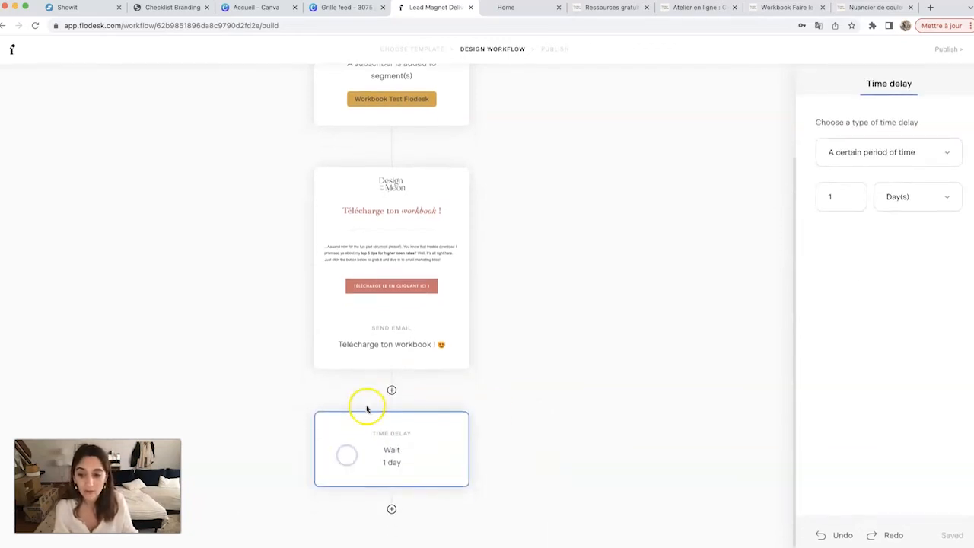
pyautogui.click(910, 201)
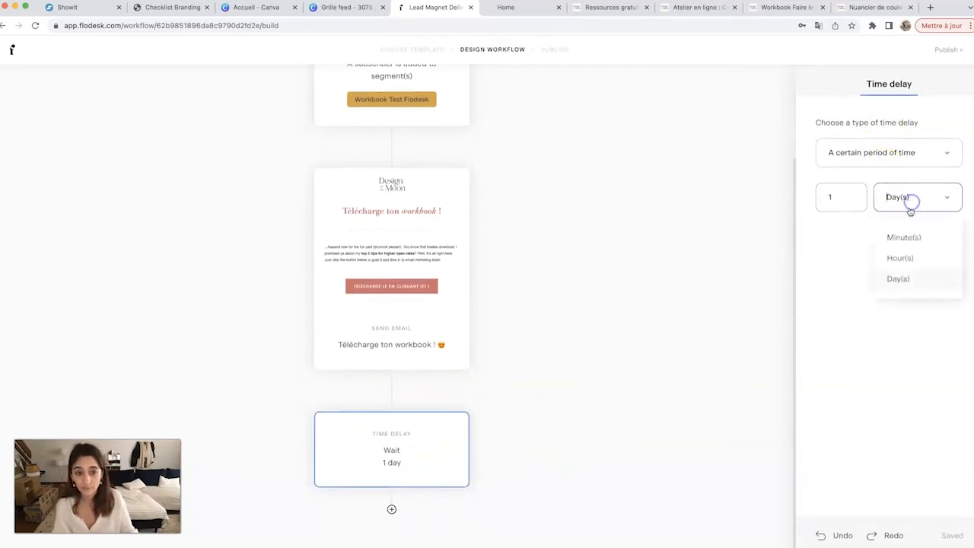
pyautogui.click(912, 258)
pyautogui.click(907, 201)
pyautogui.click(920, 279)
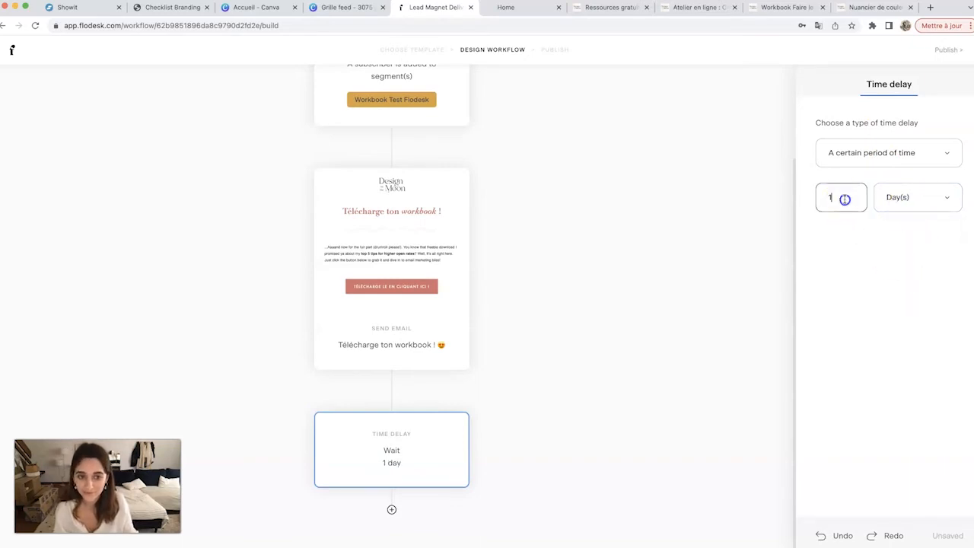
# Try a 10-day delay, reset it to 1 day, and add an empty email step below it.
pyautogui.click(866, 330)
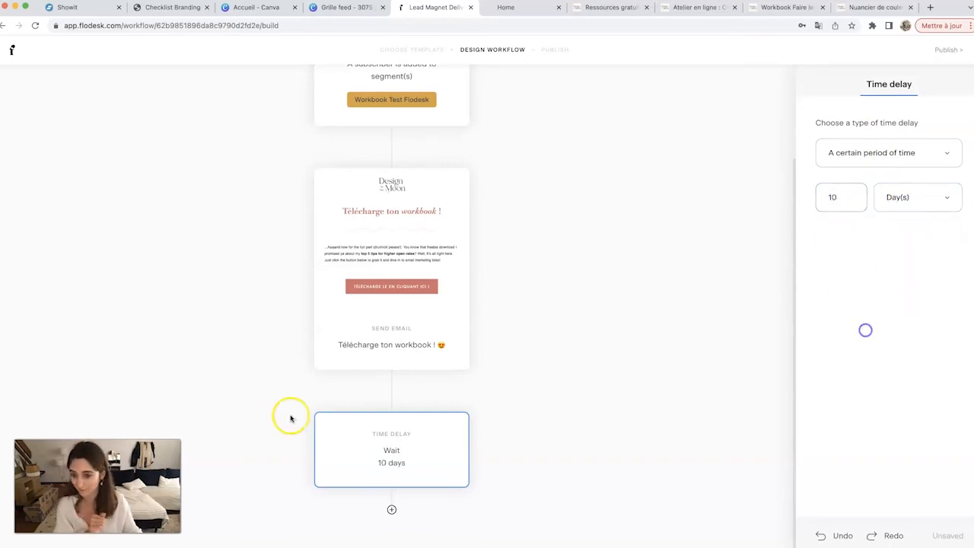
pyautogui.click(837, 205)
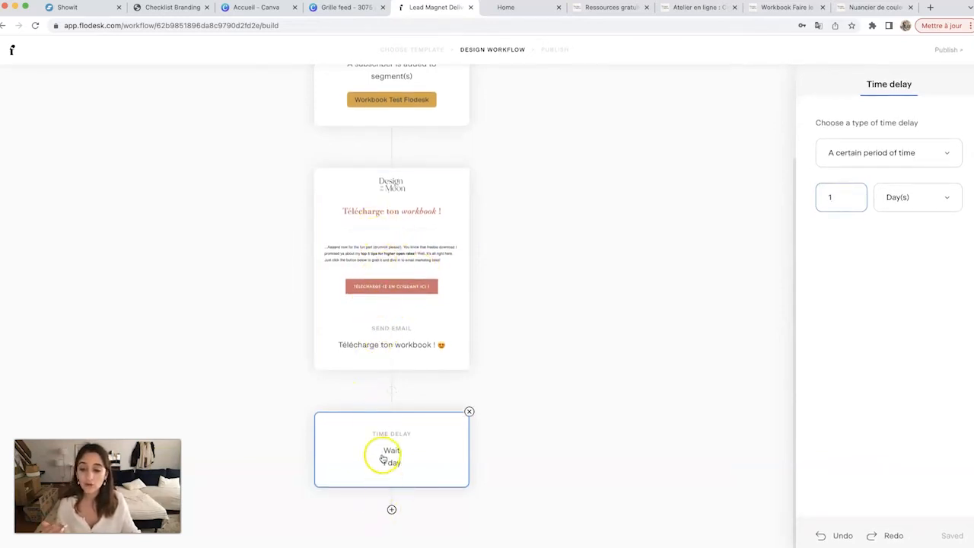
pyautogui.click(391, 510)
pyautogui.click(272, 457)
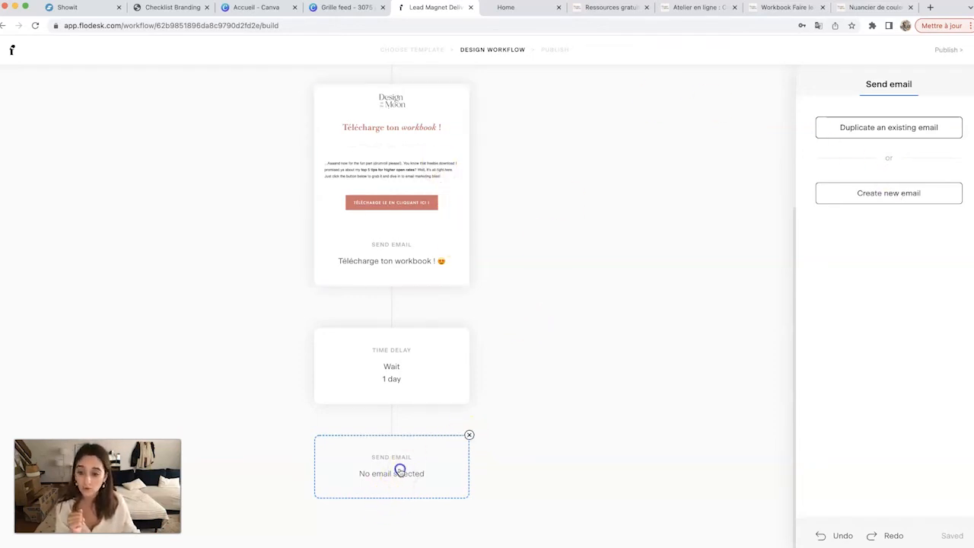
# Delete the empty email step and the time delay step from the workflow.
pyautogui.click(399, 362)
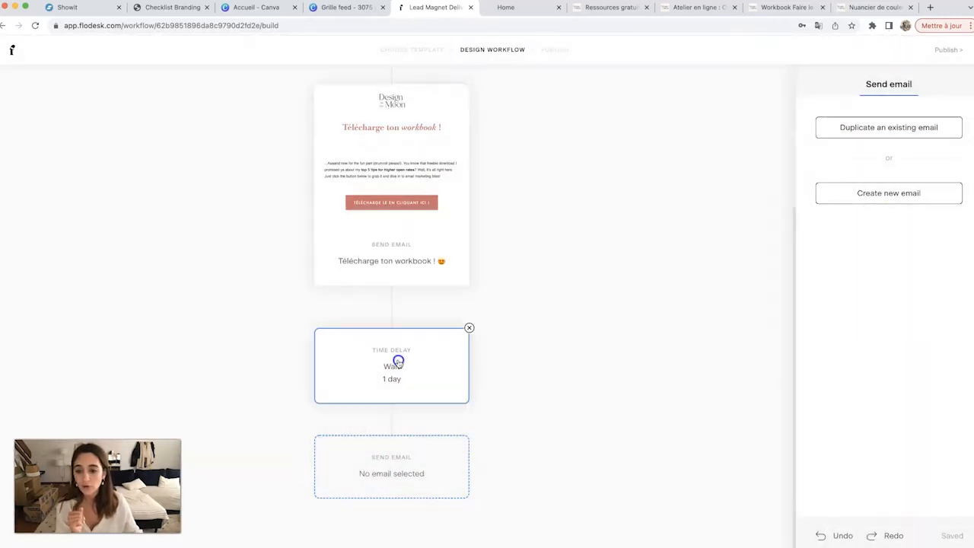
pyautogui.click(470, 436)
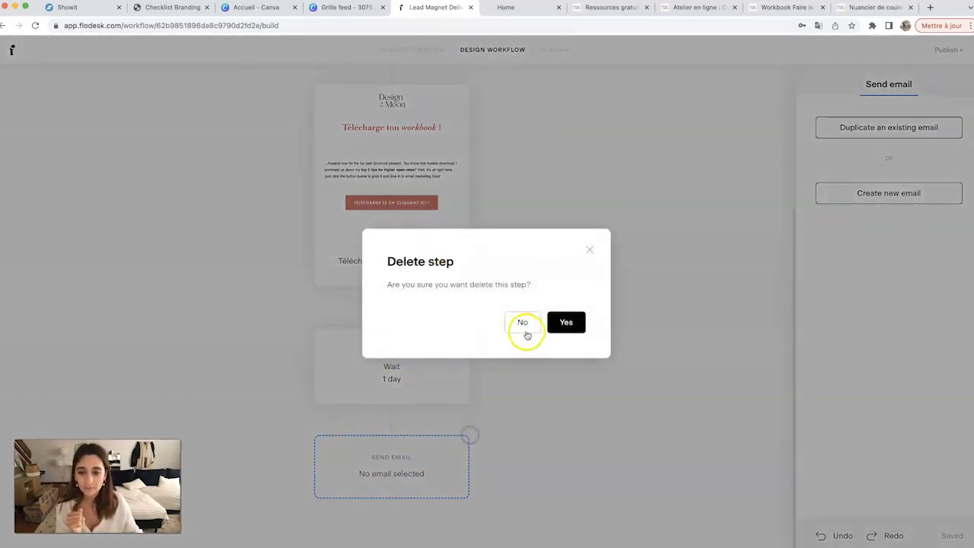
pyautogui.click(566, 322)
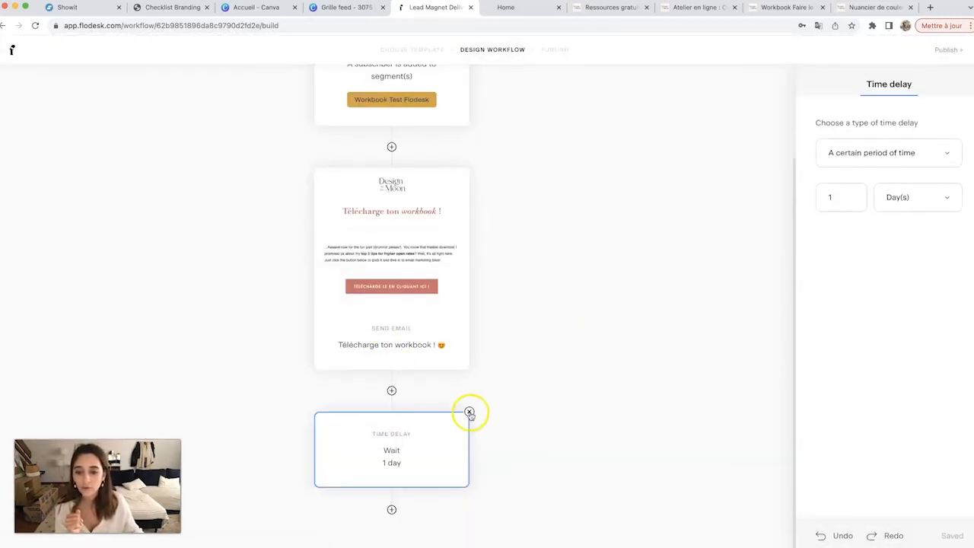
pyautogui.click(467, 412)
pyautogui.click(568, 322)
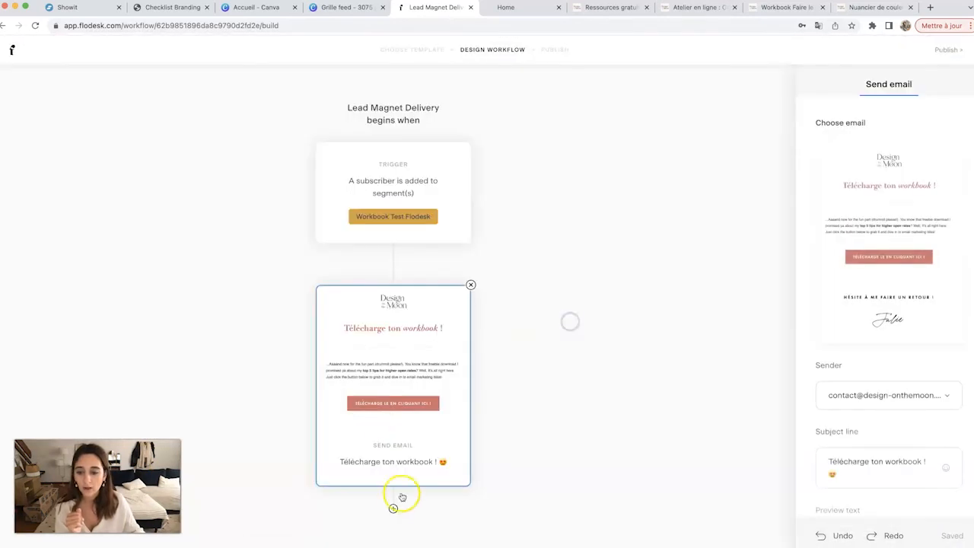
# Add a condition after the download email that checks whether the subscriber has clicked a link in "Télécharge ton workbook ! 😍".
pyautogui.click(388, 511)
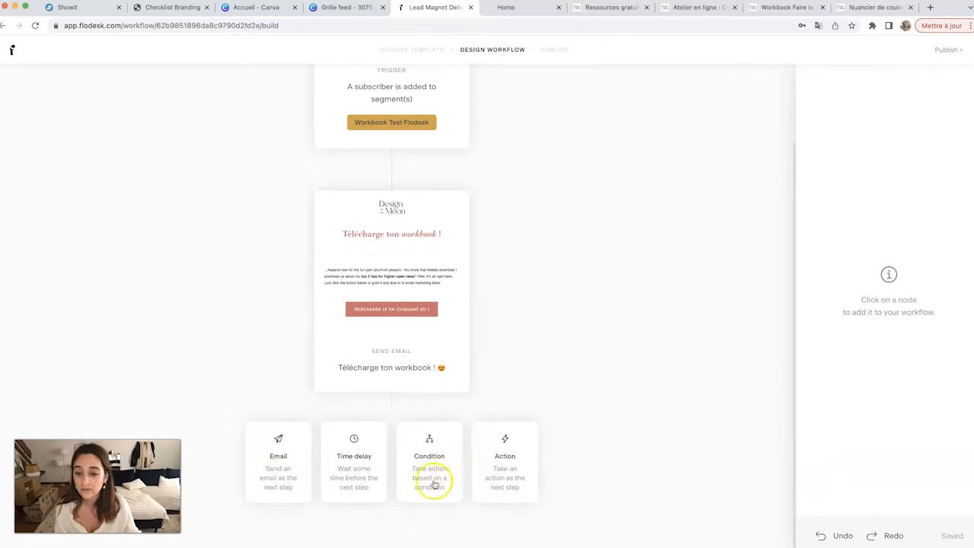
pyautogui.click(430, 457)
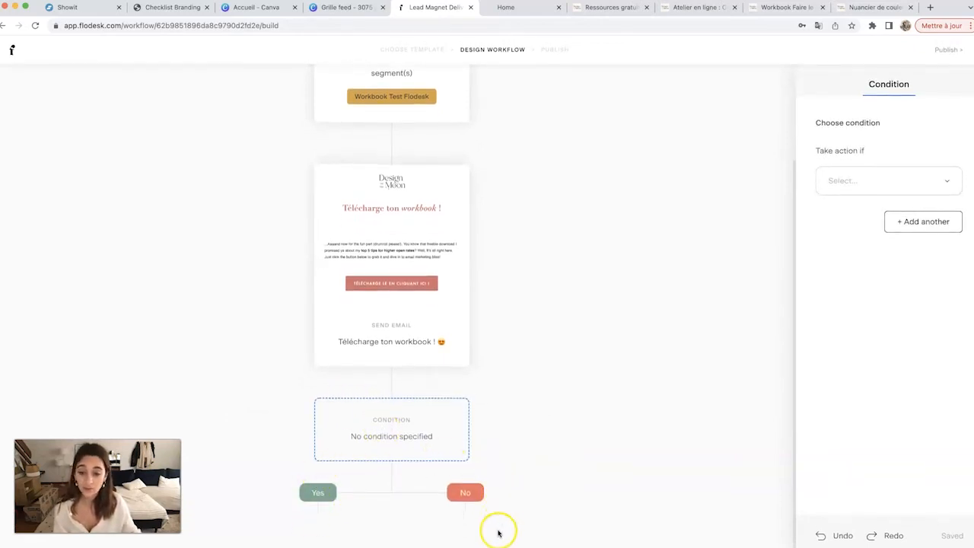
pyautogui.click(923, 180)
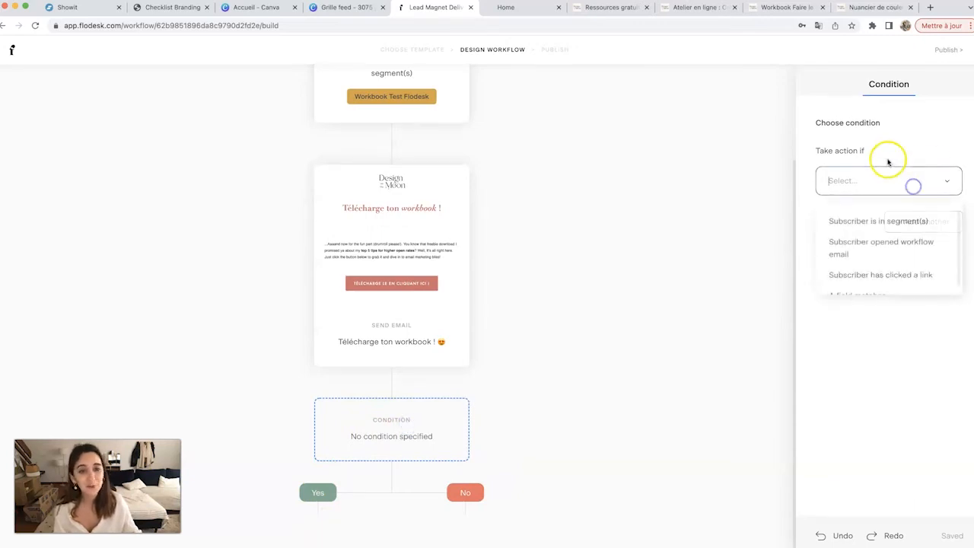
pyautogui.scroll(-1, 854, 229)
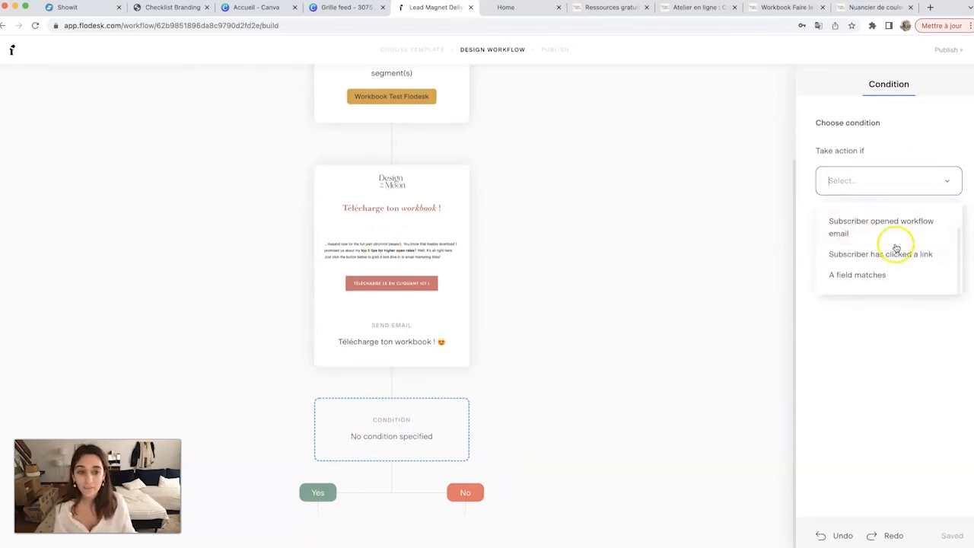
pyautogui.scroll(1, 896, 244)
pyautogui.scroll(-1, 876, 251)
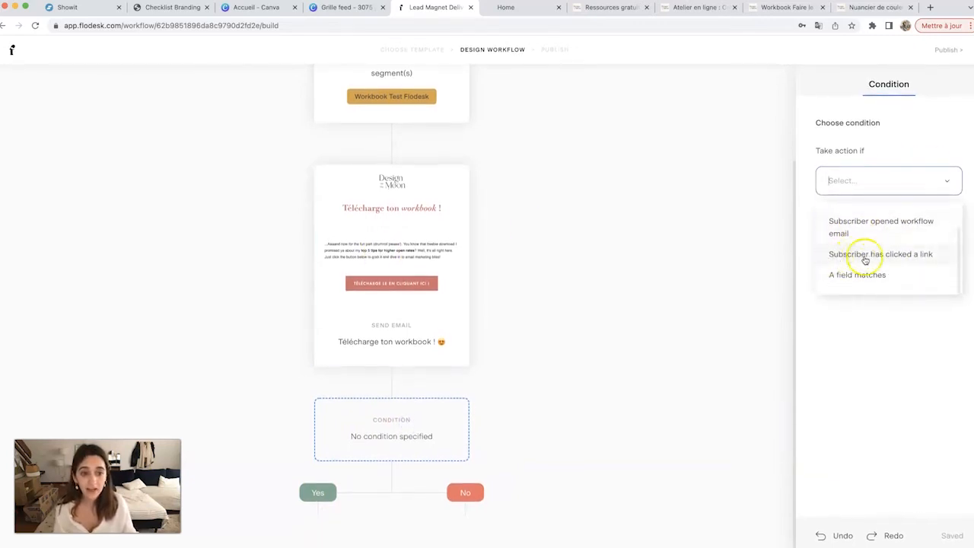
pyautogui.click(857, 255)
pyautogui.click(543, 343)
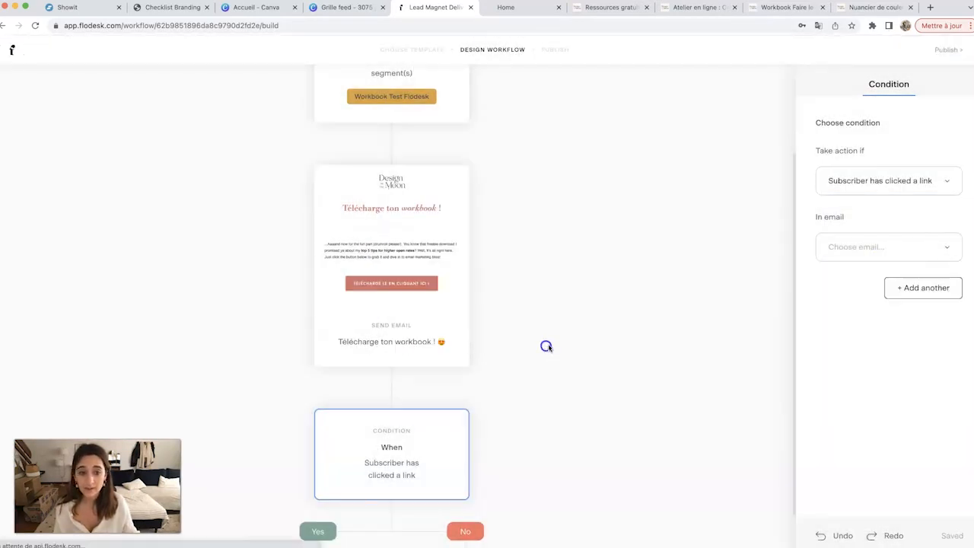
pyautogui.click(903, 248)
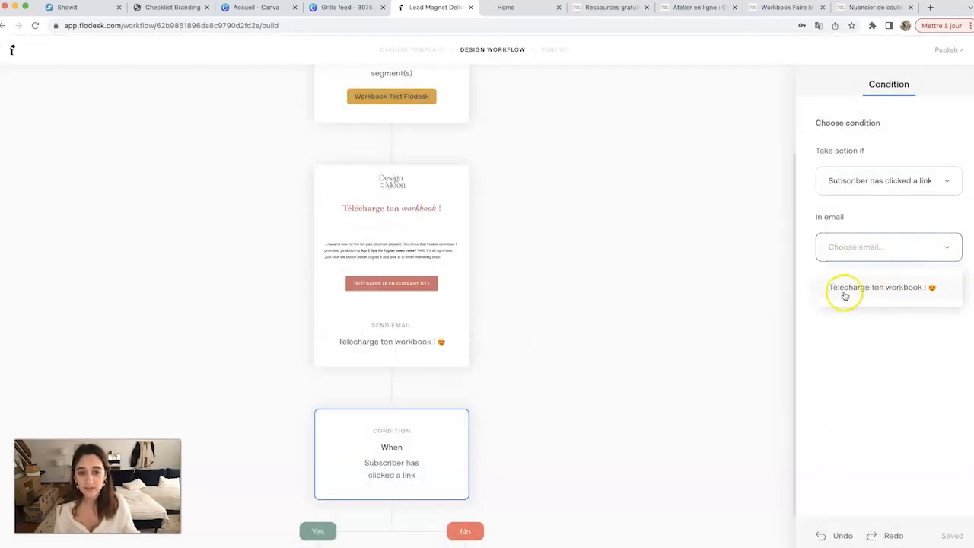
pyautogui.click(895, 290)
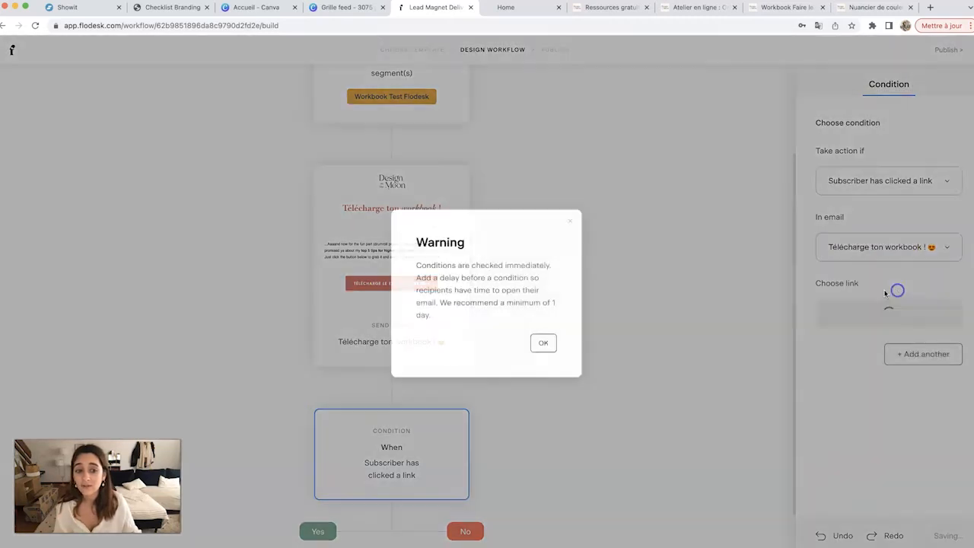
pyautogui.click(545, 343)
# Insert a time delay of 1 day between the download email and the condition.
pyautogui.click(391, 390)
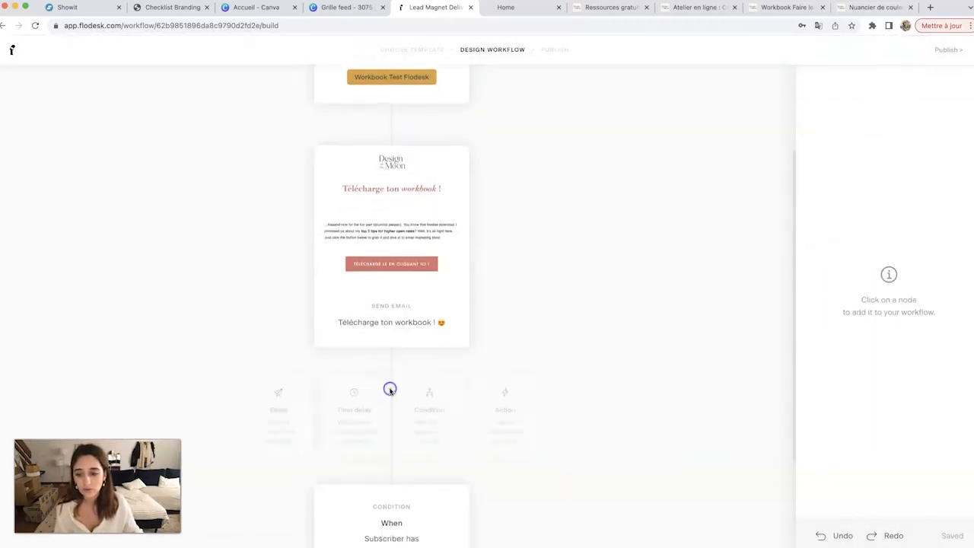
pyautogui.click(341, 305)
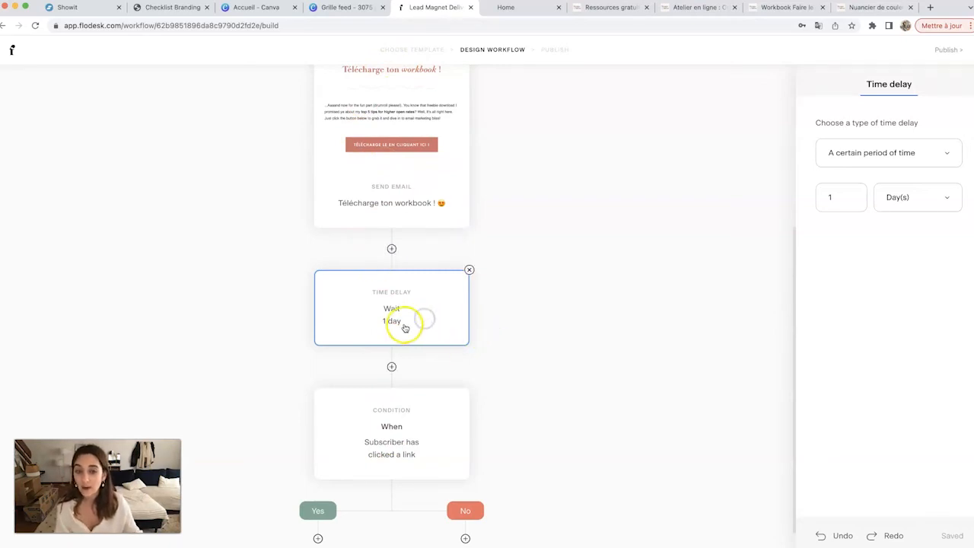
# Add an empty email step under both the Yes and the No branch of the condition.
pyautogui.scroll(-1, 405, 327)
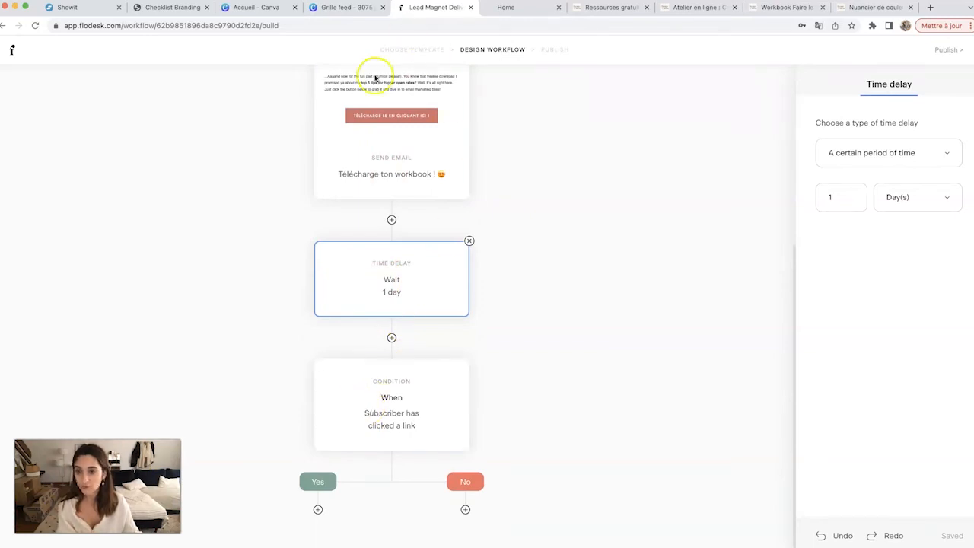
pyautogui.click(321, 511)
pyautogui.click(209, 507)
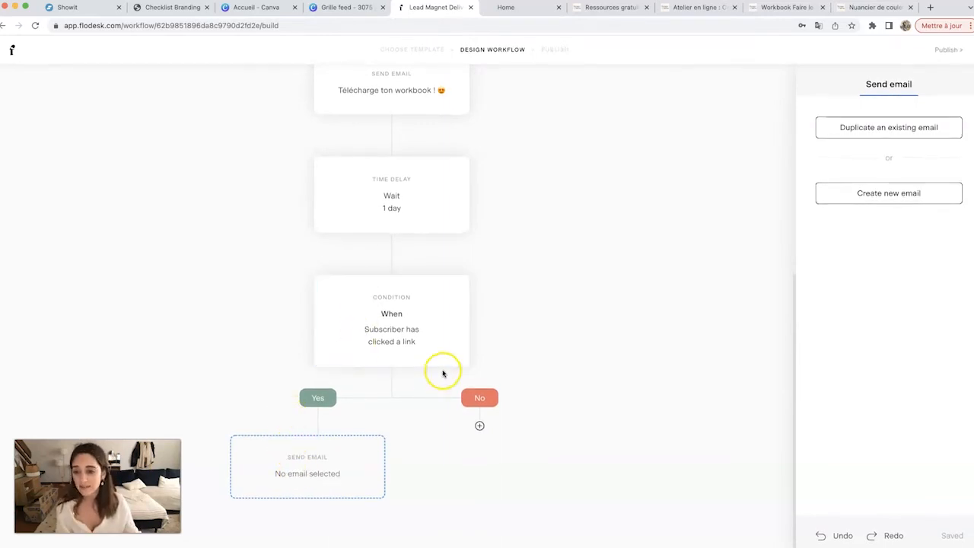
pyautogui.click(479, 426)
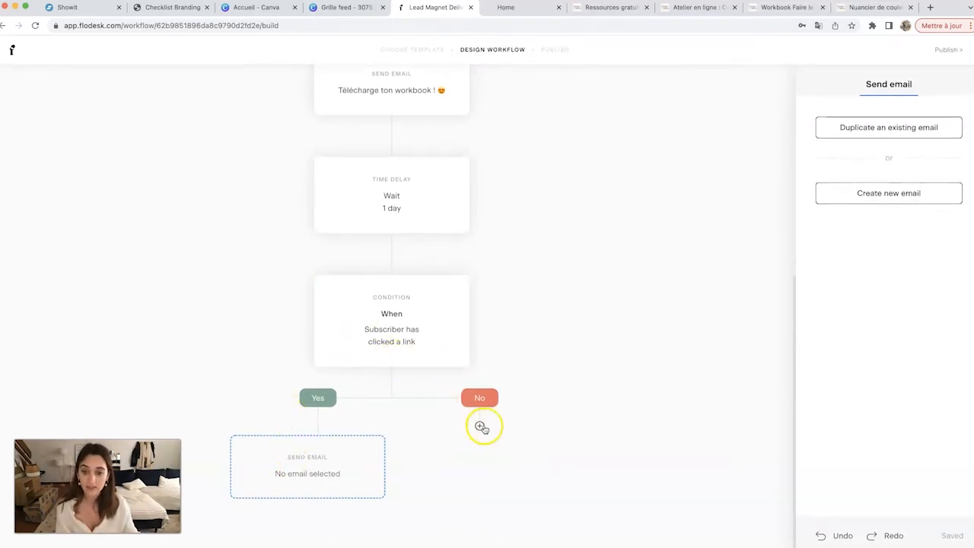
pyautogui.click(381, 472)
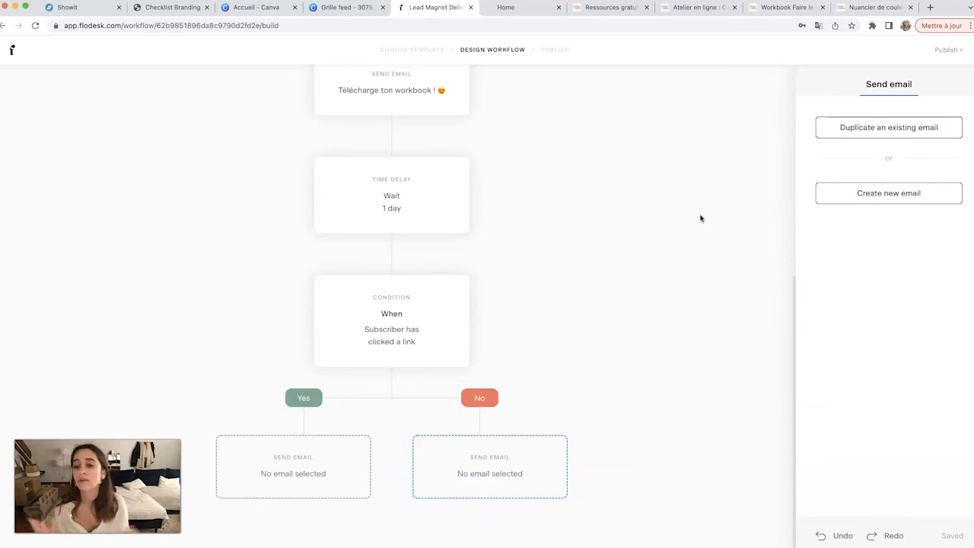
# Fill the No branch's email step by duplicating the existing email "Utilises-tu ton intuition dans ton business ?".
pyautogui.click(452, 400)
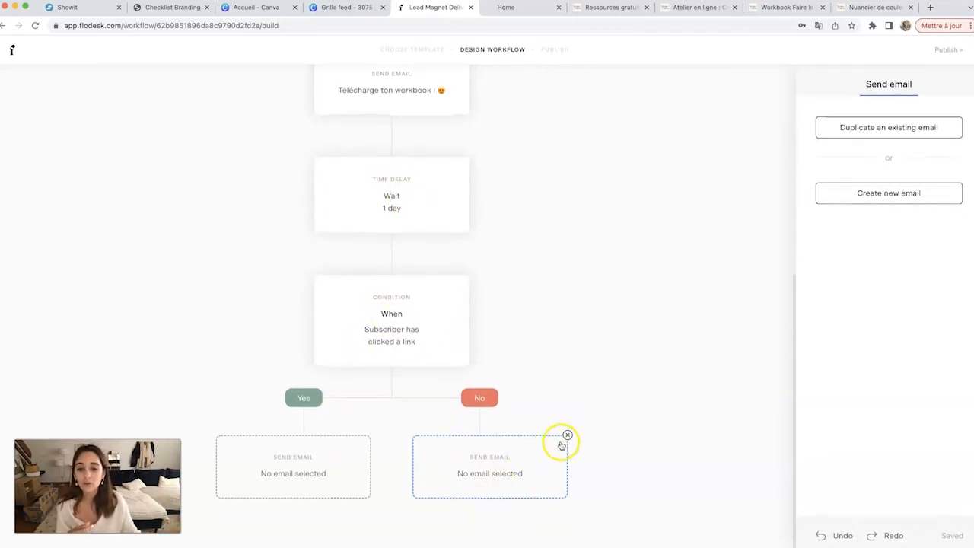
pyautogui.click(885, 127)
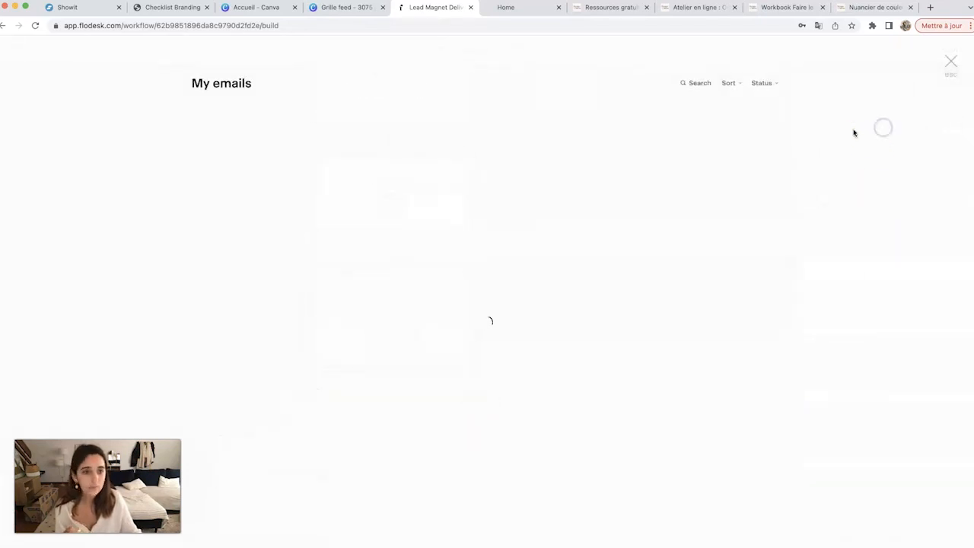
pyautogui.click(472, 215)
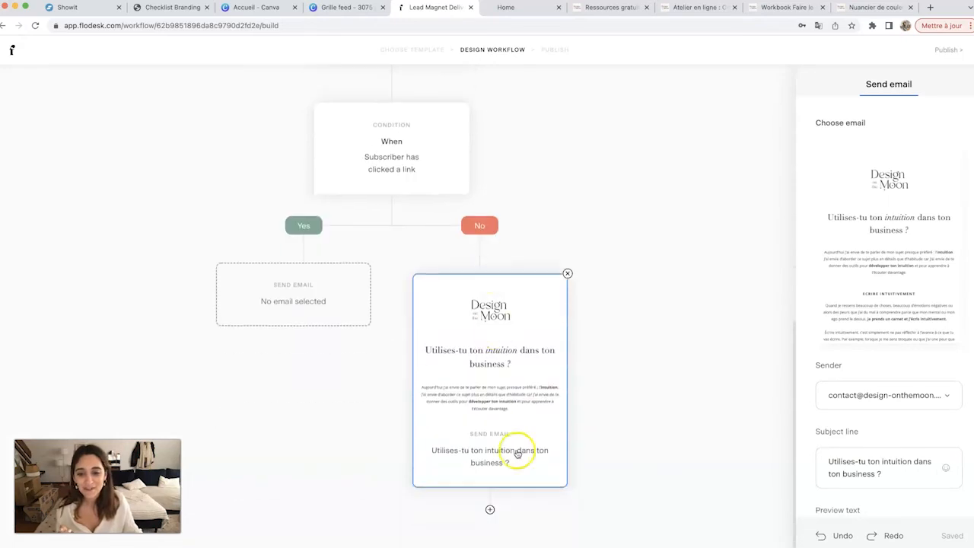
# Add a second condition after the "Utilises-tu ton intuition dans ton business ?" email and set it to "Subscriber has clicked a link".
pyautogui.click(491, 511)
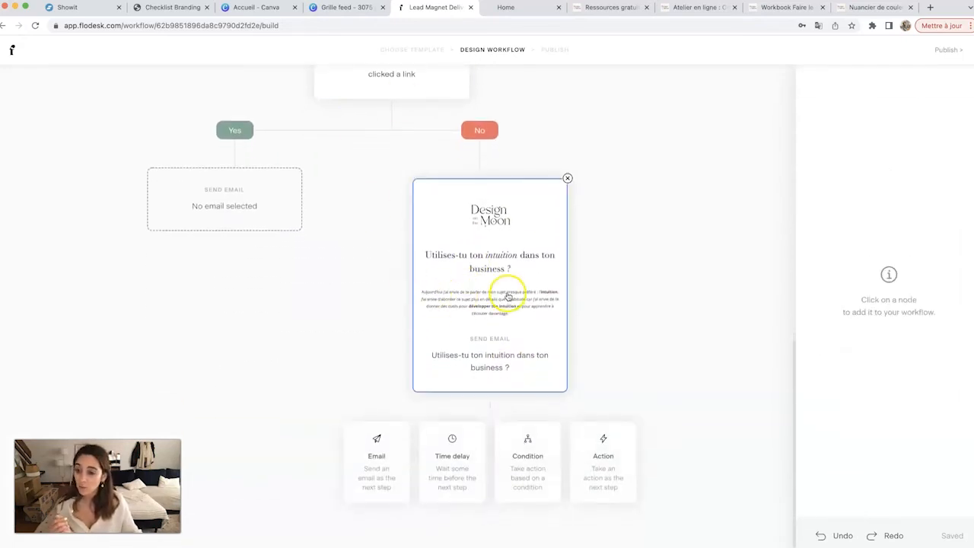
pyautogui.click(503, 484)
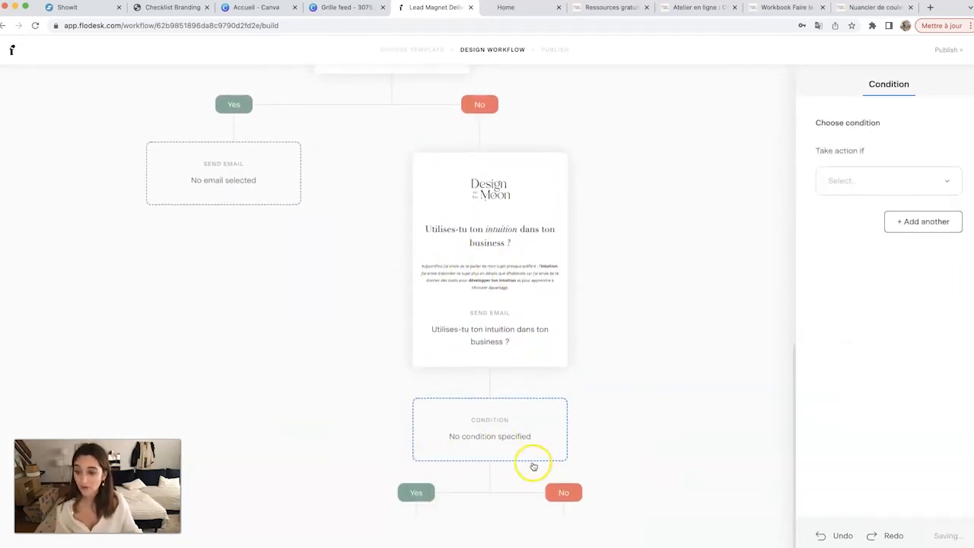
pyautogui.click(914, 189)
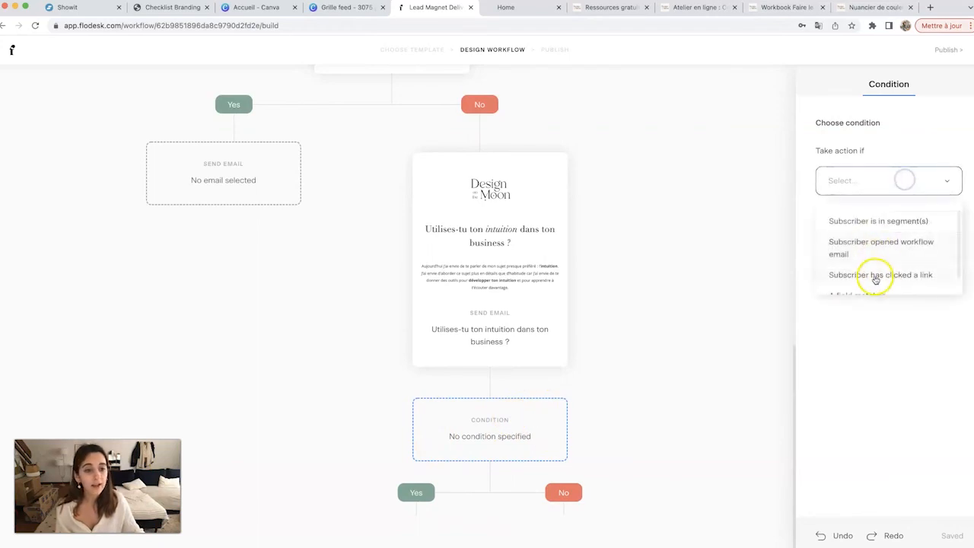
pyautogui.click(874, 275)
pyautogui.click(543, 342)
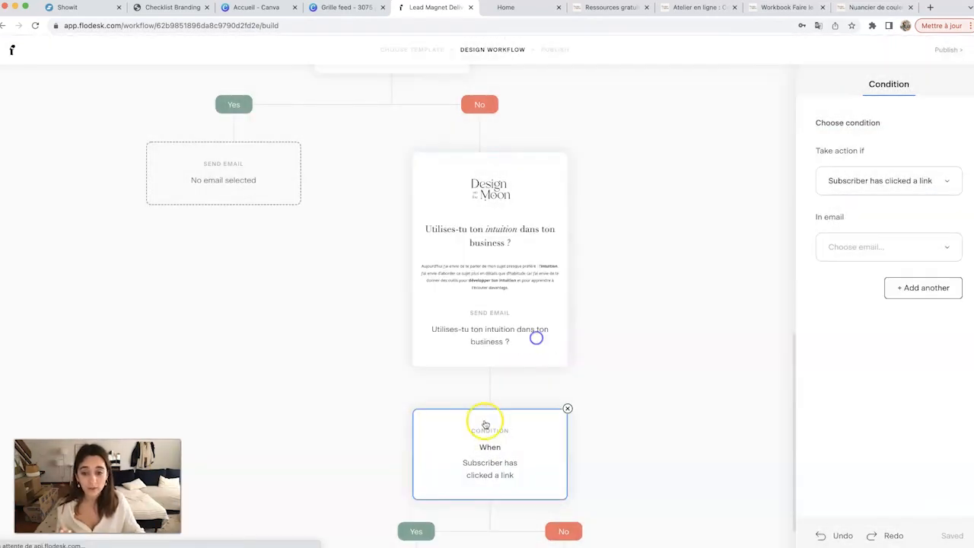
# Add an action on the second condition's No branch that removes subscribers from the "Workbook Test Flodesk" segment, and review the workflow.
pyautogui.scroll(-1, 518, 450)
pyautogui.click(564, 511)
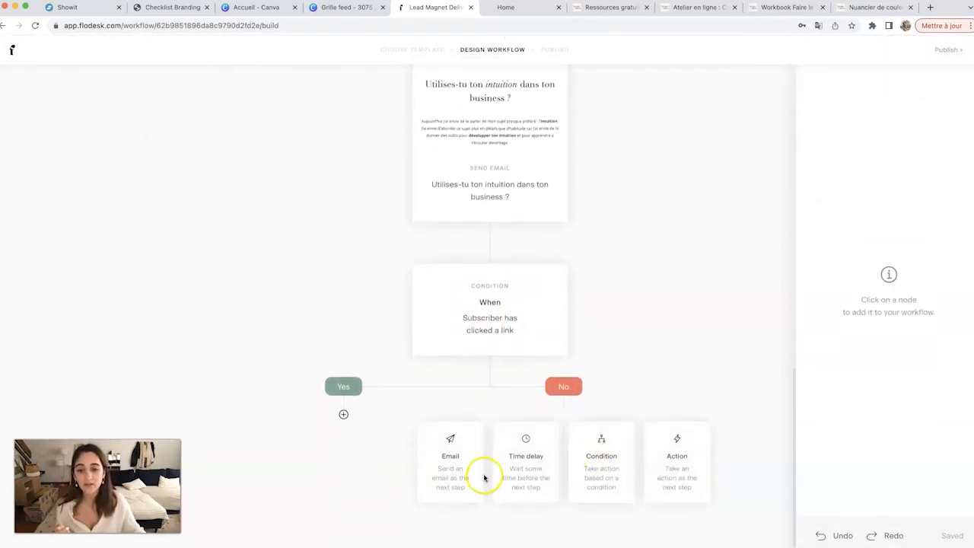
pyautogui.click(685, 462)
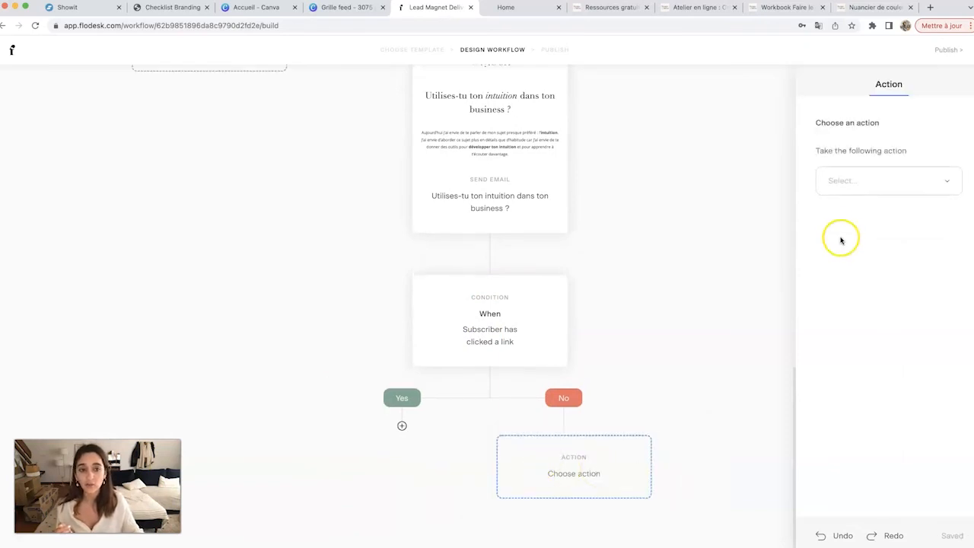
pyautogui.click(857, 183)
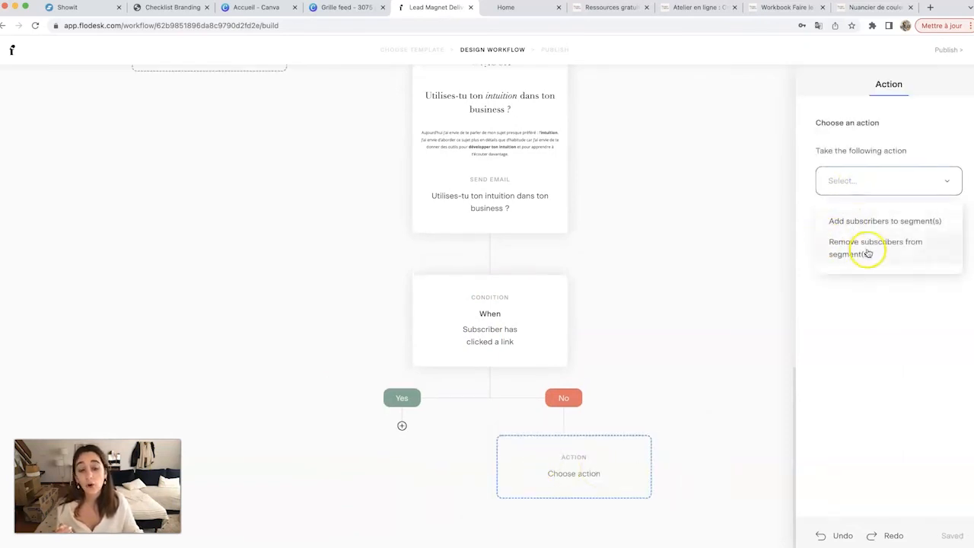
pyautogui.click(867, 252)
pyautogui.click(838, 253)
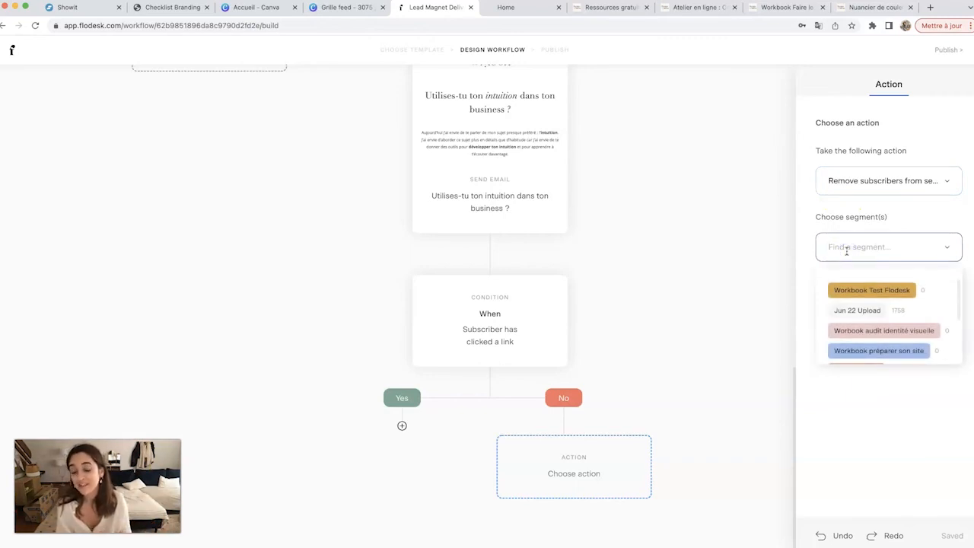
pyautogui.click(874, 293)
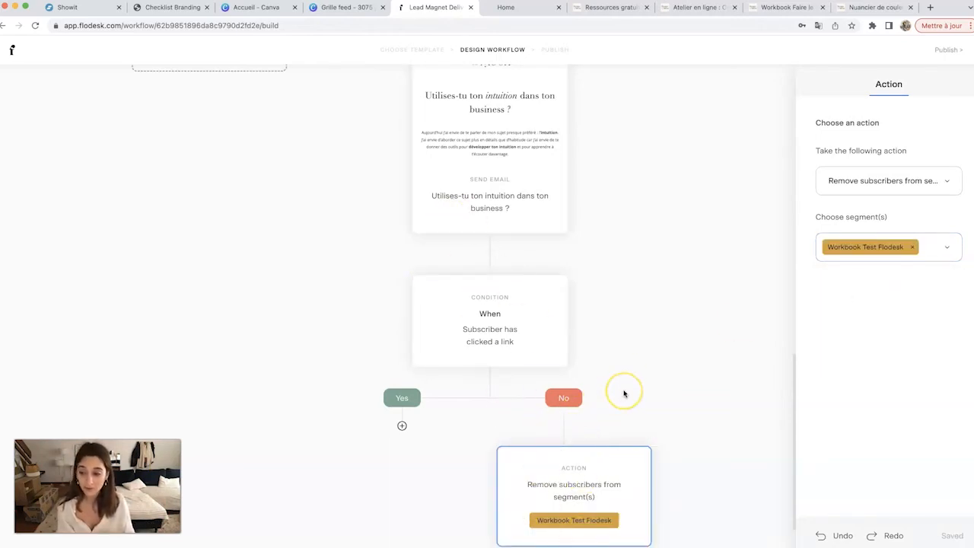
pyautogui.scroll(10, 624, 394)
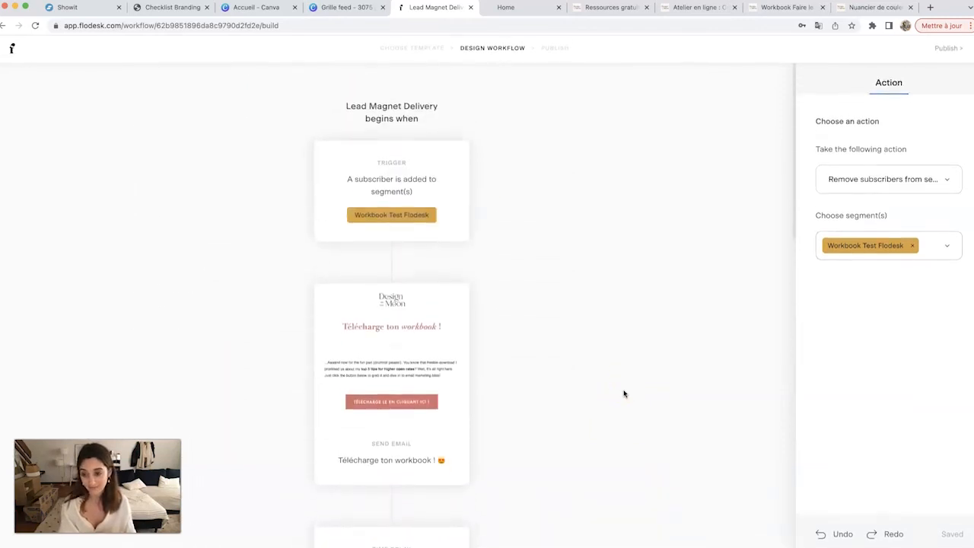
pyautogui.scroll(-10, 625, 393)
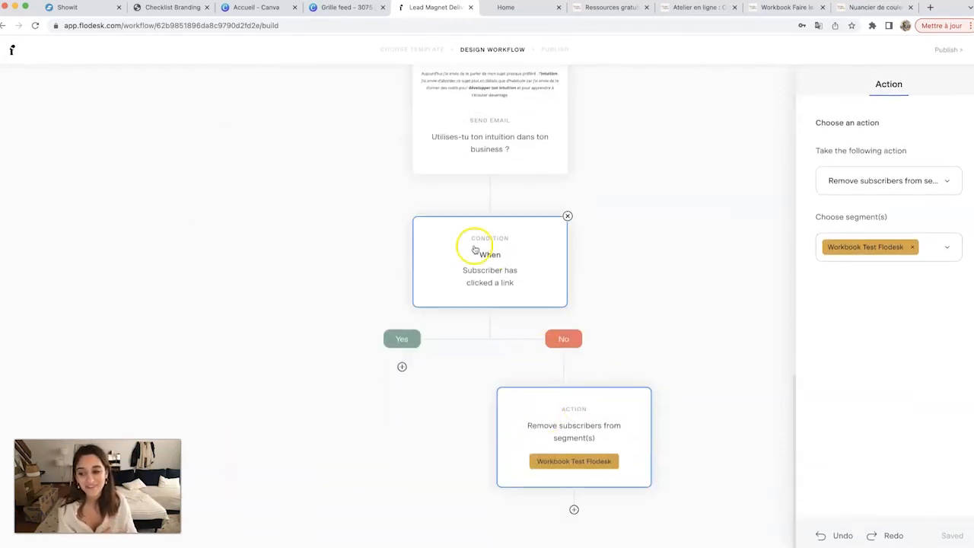
# Review the Lead Magnet Delivery workflow from its trigger through both branches and try to publish it.
pyautogui.scroll(10, 621, 431)
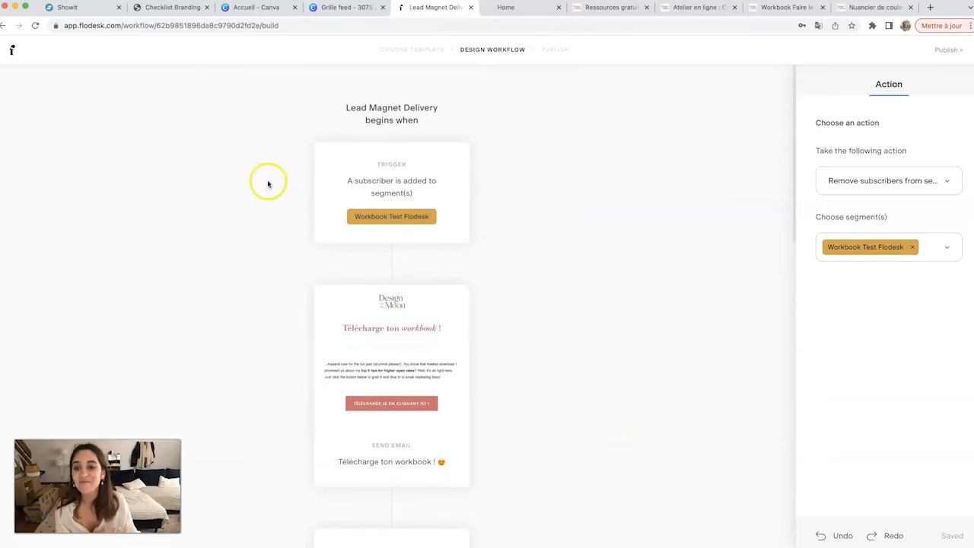
pyautogui.scroll(-3, 322, 320)
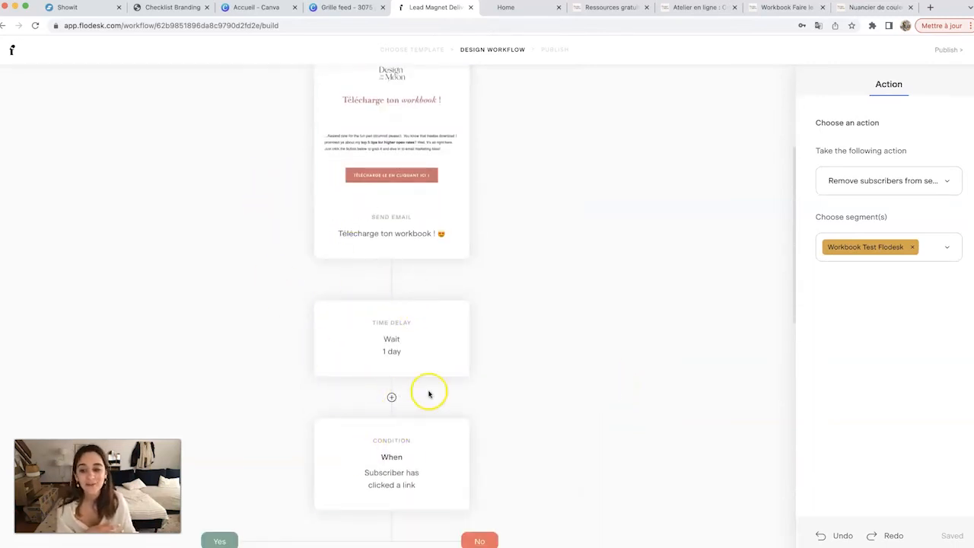
pyautogui.scroll(-3, 429, 394)
pyautogui.scroll(3, 322, 393)
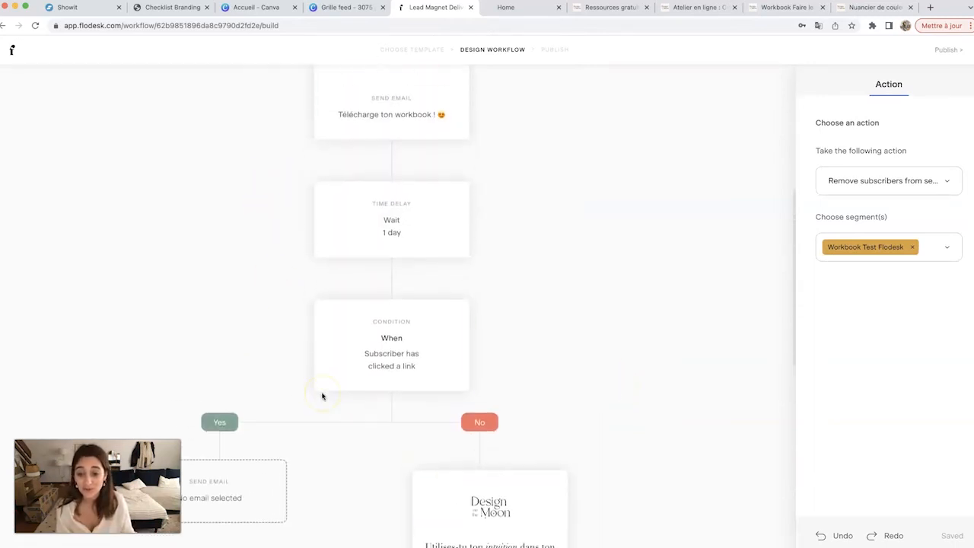
pyautogui.scroll(5, 322, 396)
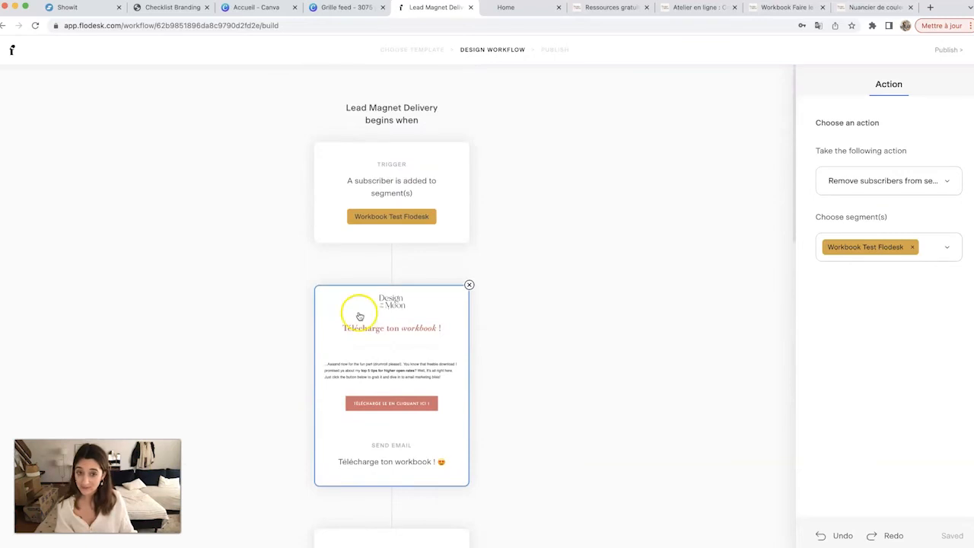
pyautogui.click(948, 51)
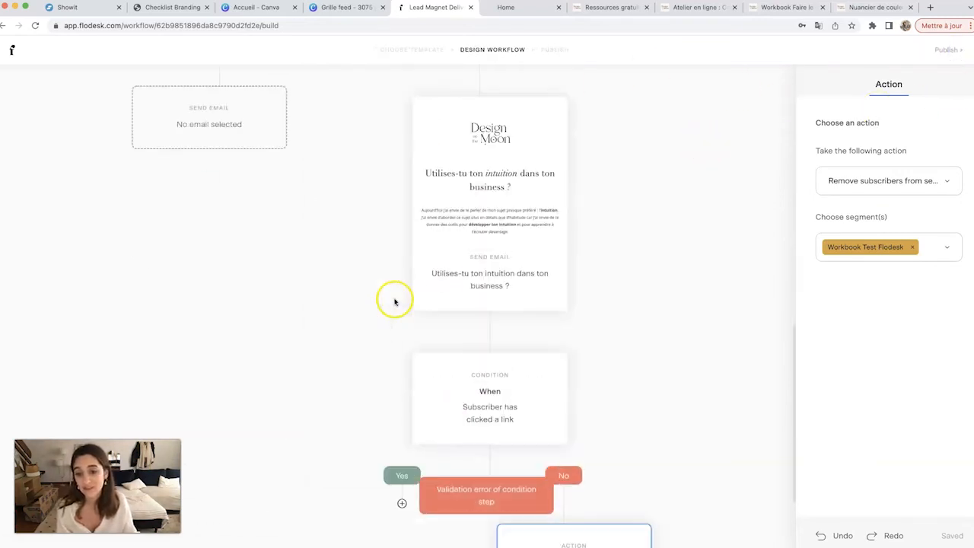
# Delete the second condition below the "Utilises-tu ton intuition dans ton business ?" email, keeping its remove-subscribers action.
pyautogui.scroll(-2, 395, 303)
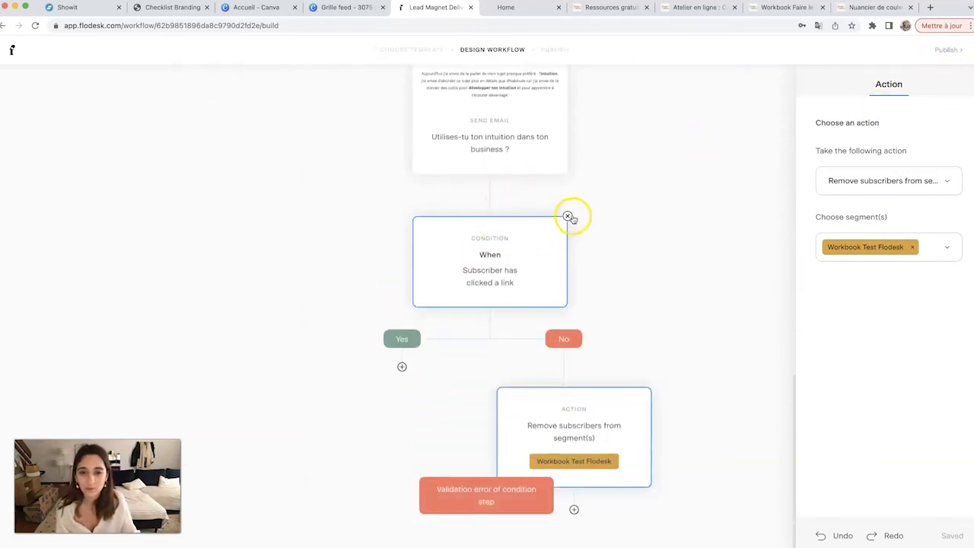
pyautogui.click(572, 217)
pyautogui.click(566, 322)
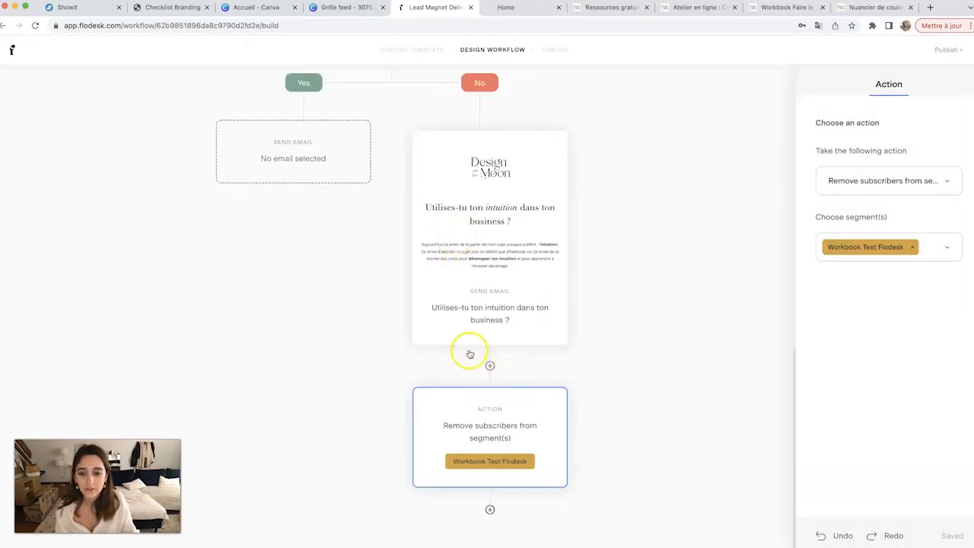
# Fill the Yes branch's email step by duplicating "Et si tes clientes étaient sur Instagram ?", and try to publish the workflow.
pyautogui.click(324, 141)
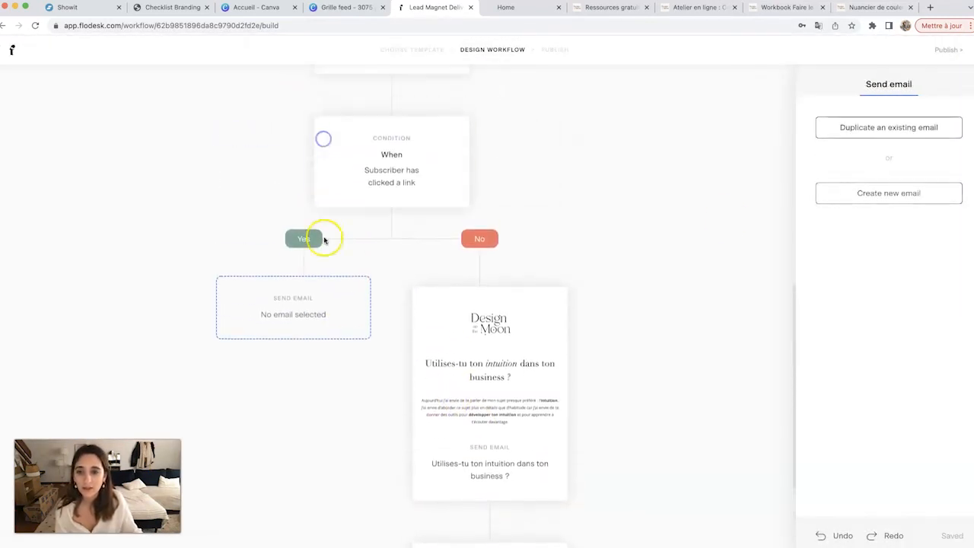
pyautogui.click(881, 128)
pyautogui.click(647, 277)
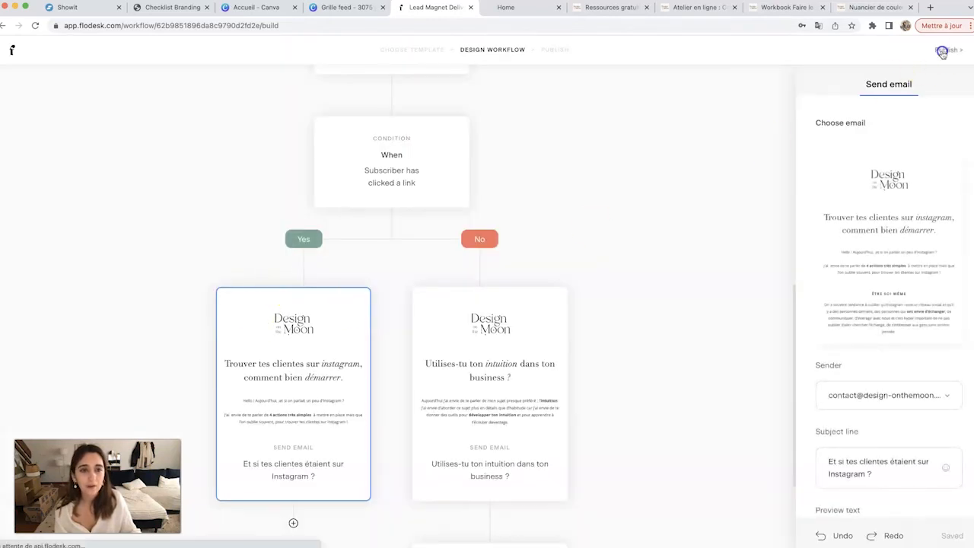
pyautogui.click(947, 50)
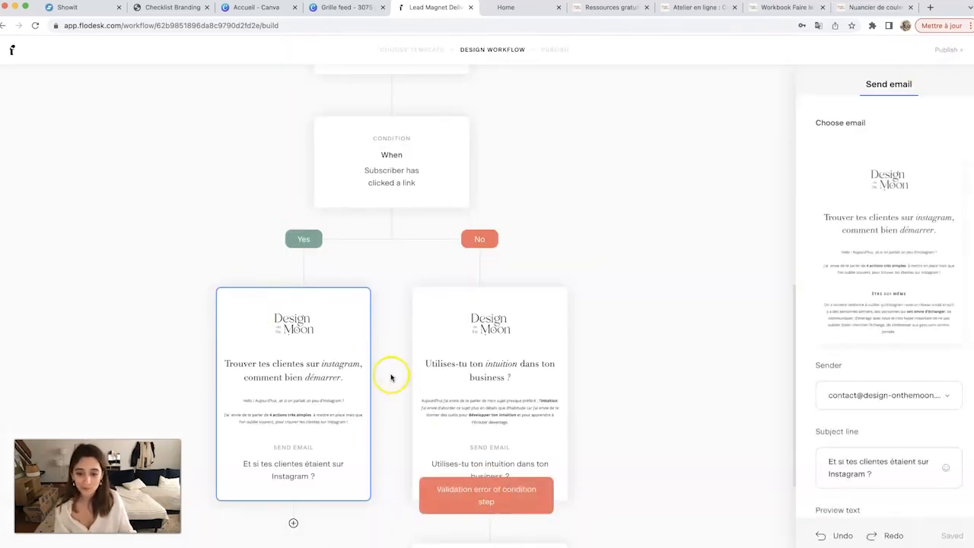
# Check the workflow's steps, delete the remove-subscribers action under the No branch's email, and try to publish again.
pyautogui.scroll(-3, 391, 378)
pyautogui.scroll(10, 391, 378)
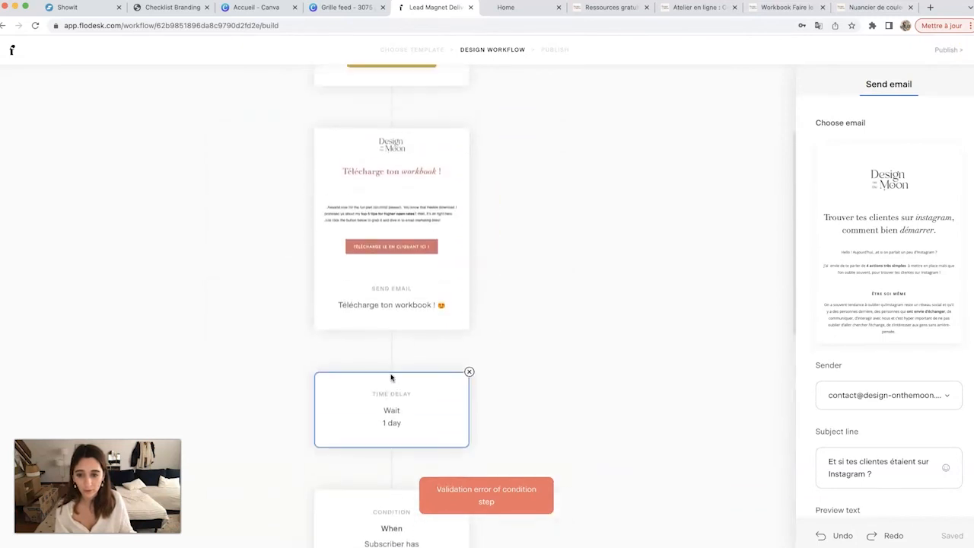
pyautogui.scroll(-8, 404, 309)
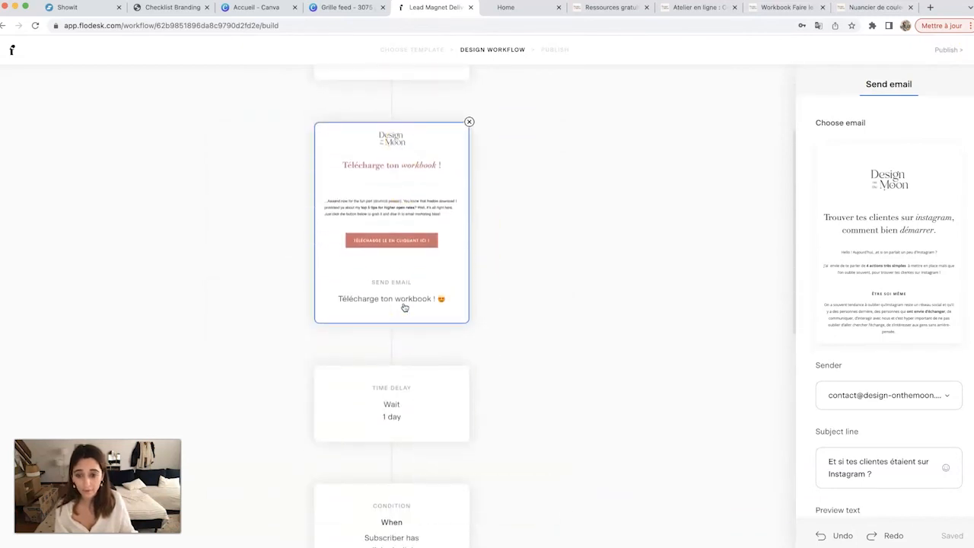
pyautogui.scroll(-4, 404, 315)
pyautogui.click(888, 106)
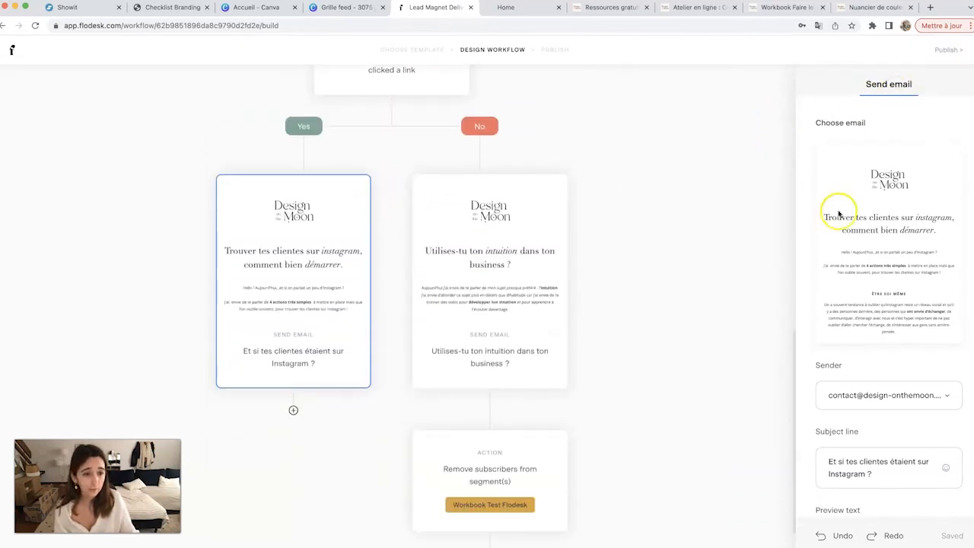
pyautogui.scroll(-2, 859, 403)
pyautogui.scroll(2, 859, 370)
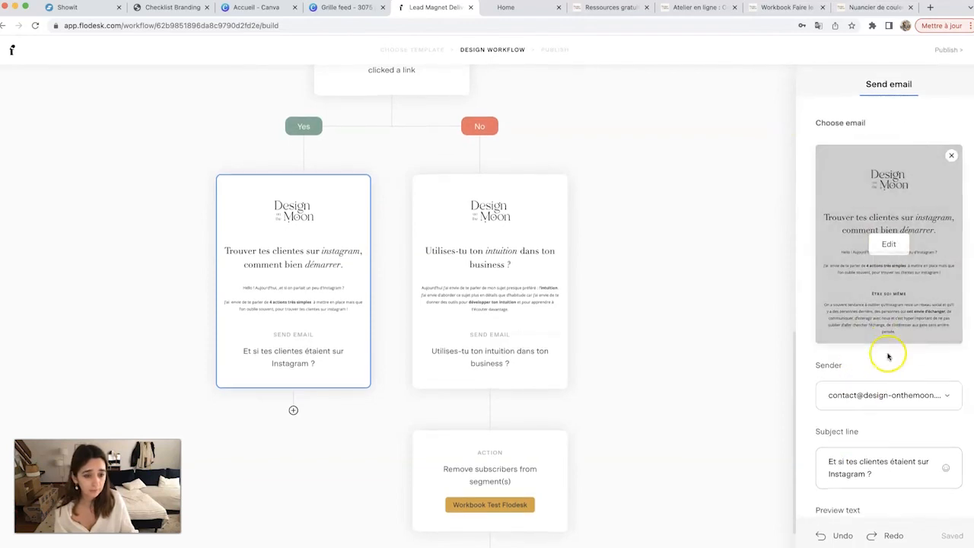
pyautogui.click(521, 358)
pyautogui.click(510, 498)
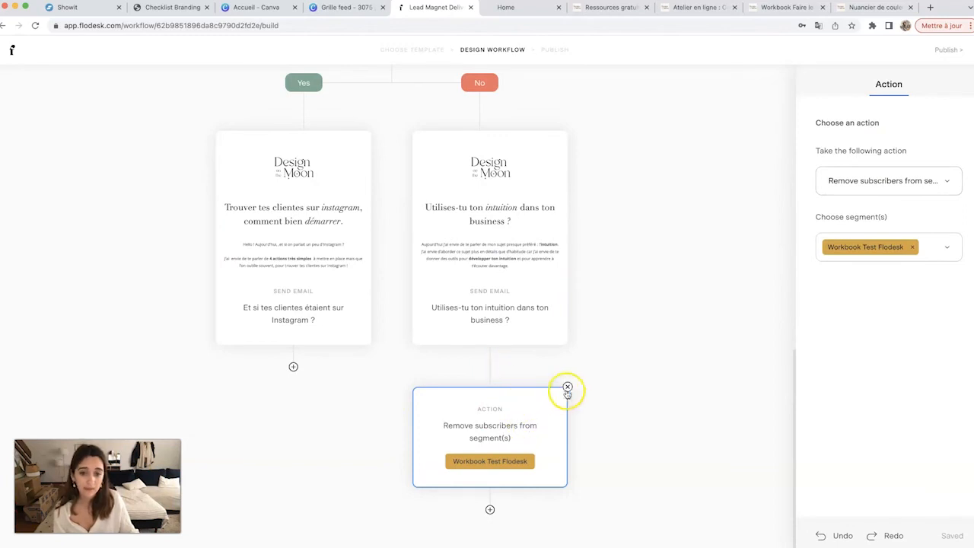
pyautogui.click(567, 391)
pyautogui.click(565, 322)
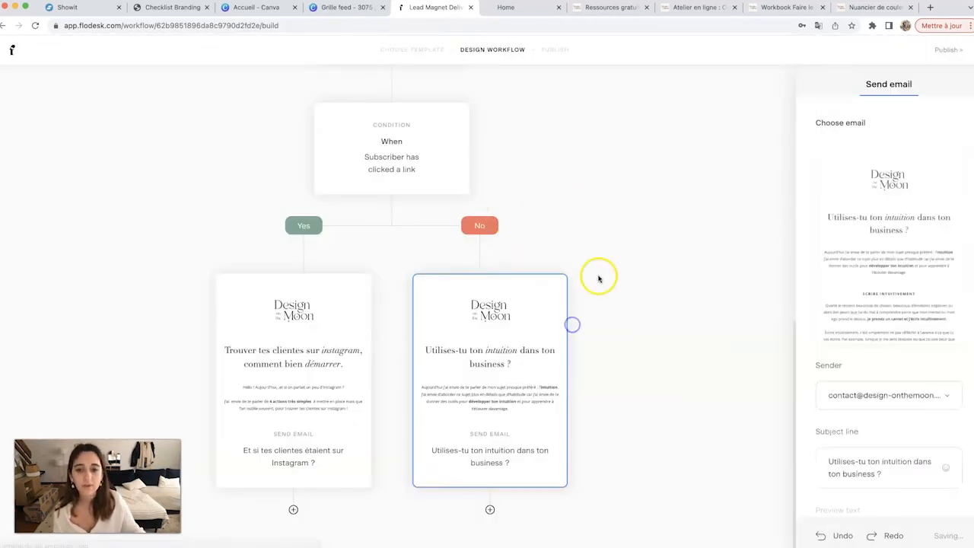
pyautogui.click(951, 50)
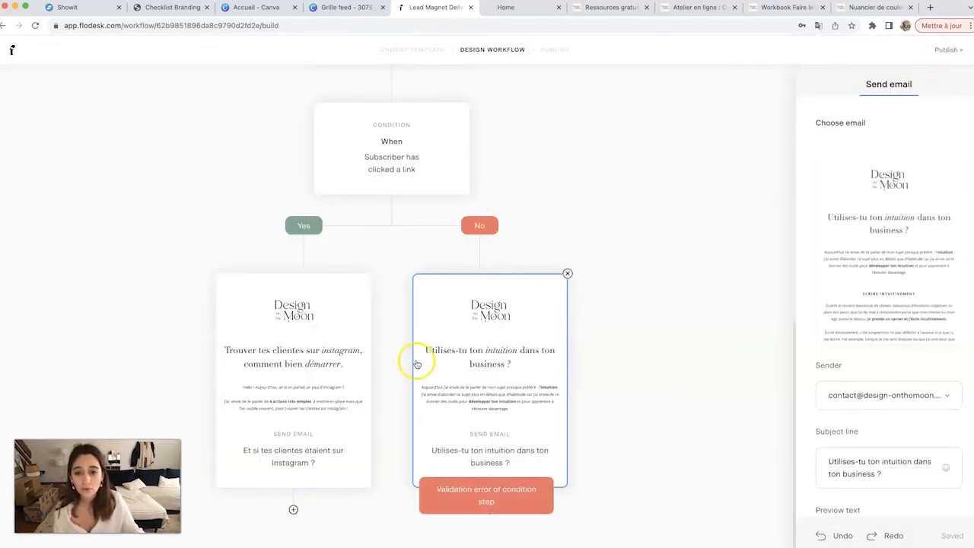
# Delete the 1 day time delay that follows the "Télécharge ton workbook !" email.
pyautogui.scroll(10, 417, 364)
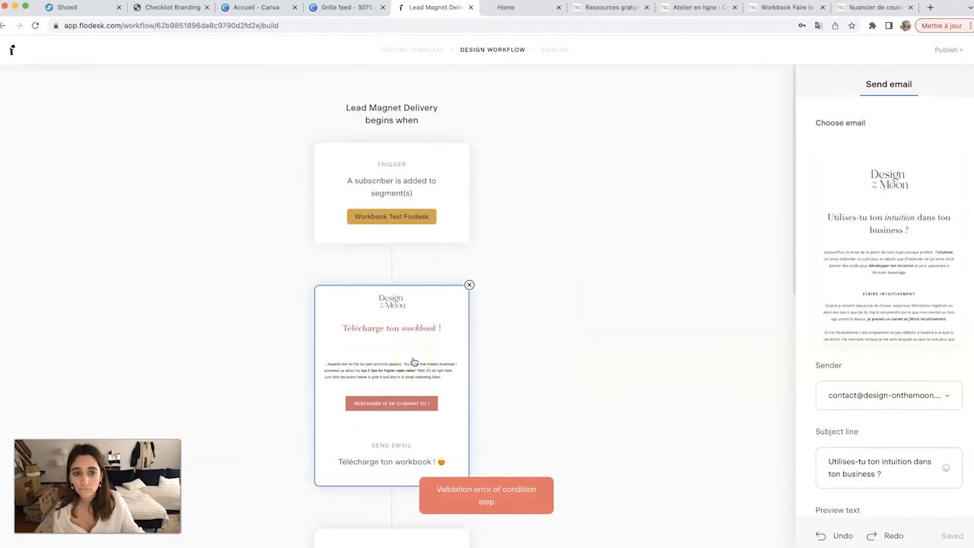
pyautogui.scroll(-4, 414, 363)
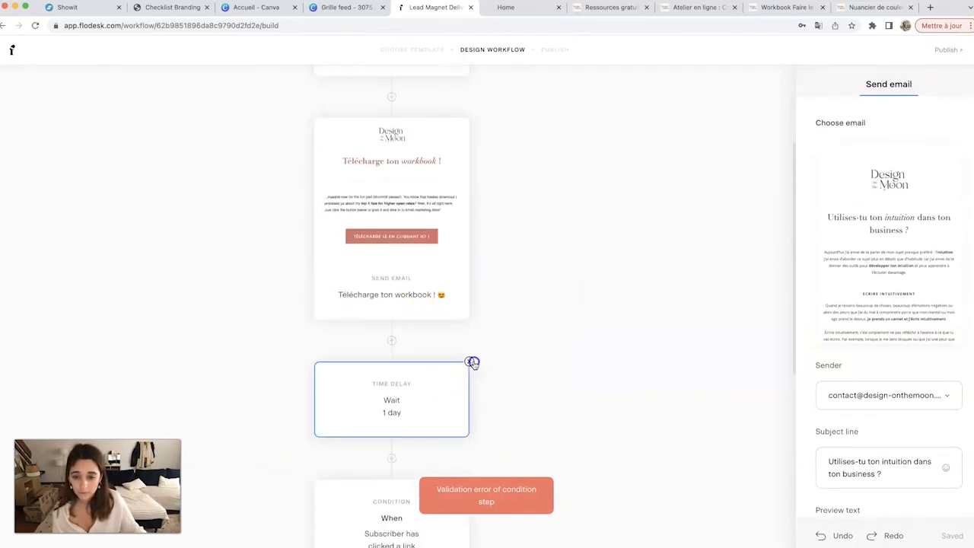
pyautogui.click(472, 362)
pyautogui.click(552, 326)
# Delete the remaining condition with both branches and all steps below, and publish the workflow.
pyautogui.scroll(-4, 495, 267)
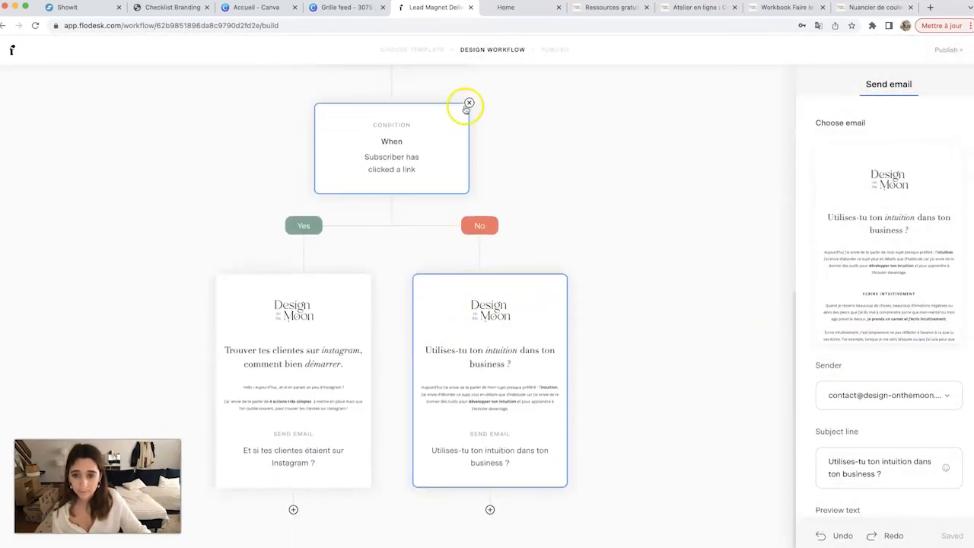
pyautogui.click(468, 105)
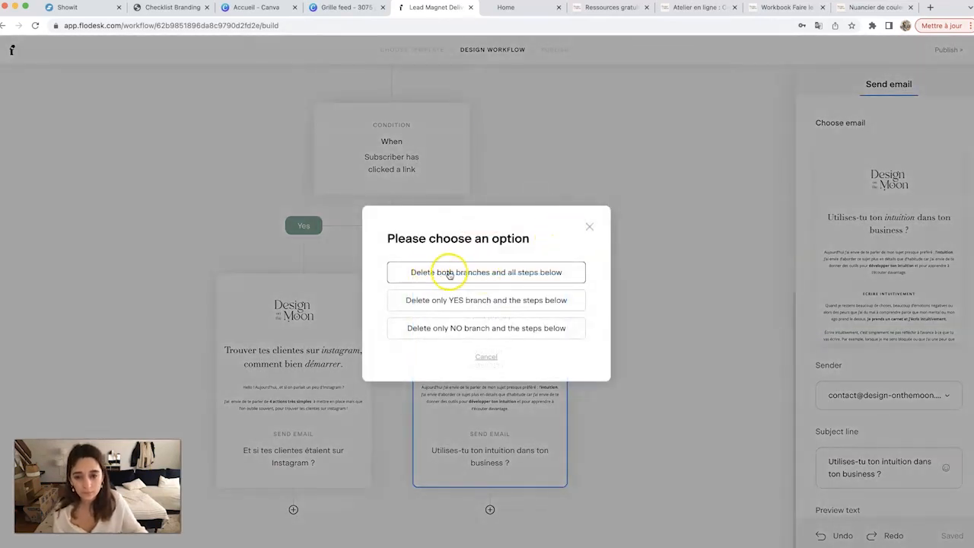
pyautogui.click(450, 272)
pyautogui.click(939, 56)
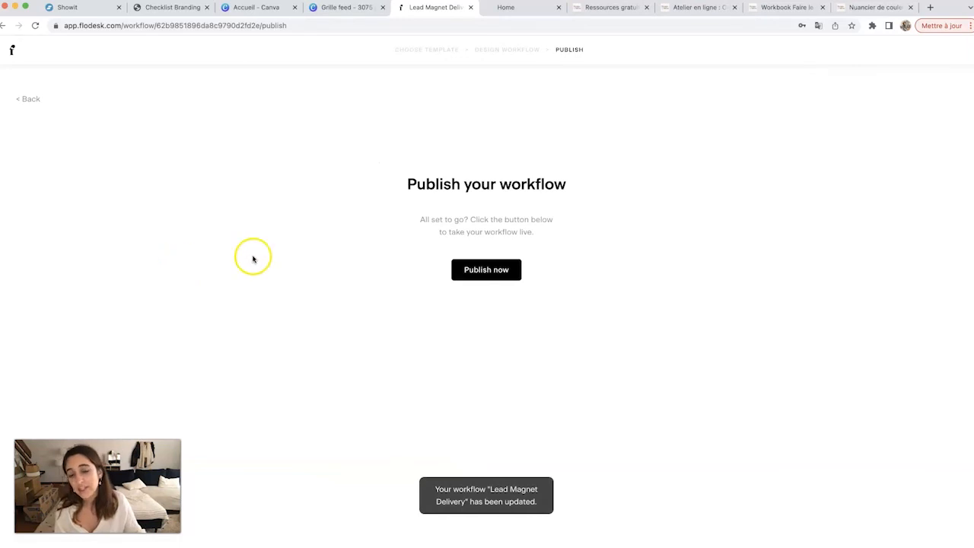
pyautogui.click(495, 277)
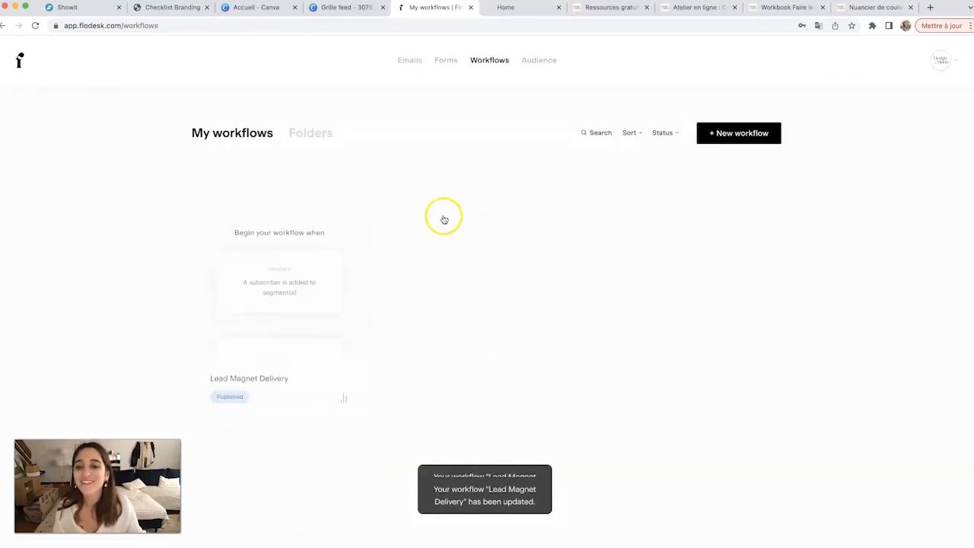
# Open the Lead Magnet Delivery workflow's report and display its step-by-step details.
pyautogui.click(343, 398)
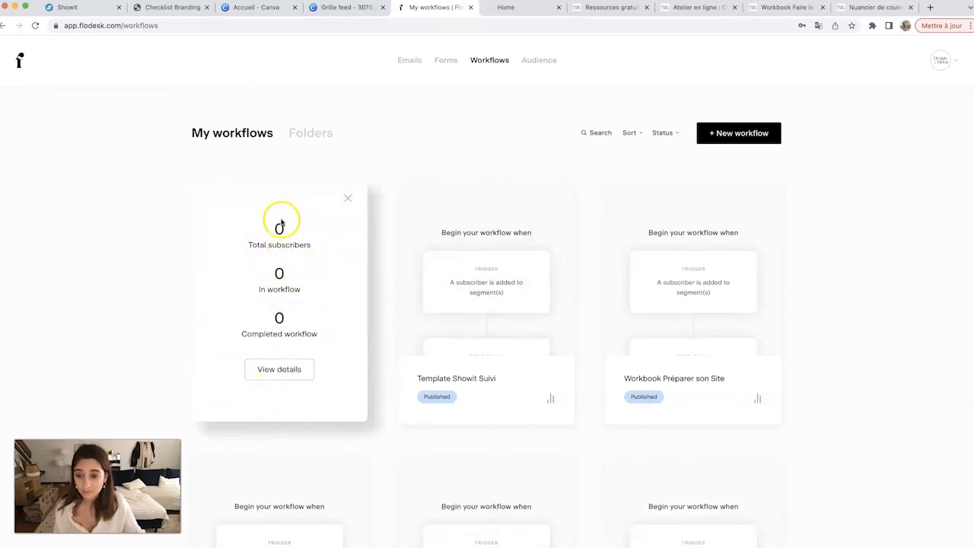
pyautogui.click(282, 369)
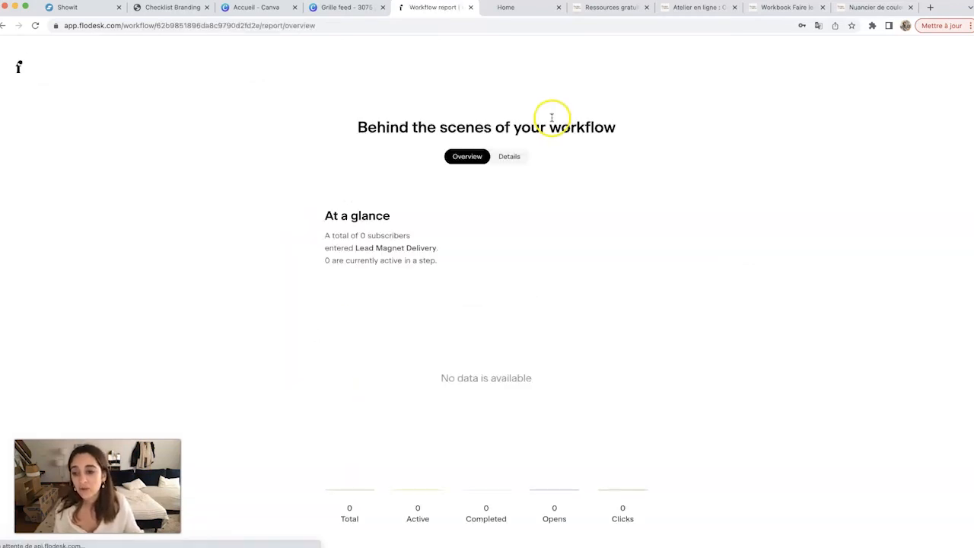
pyautogui.click(508, 157)
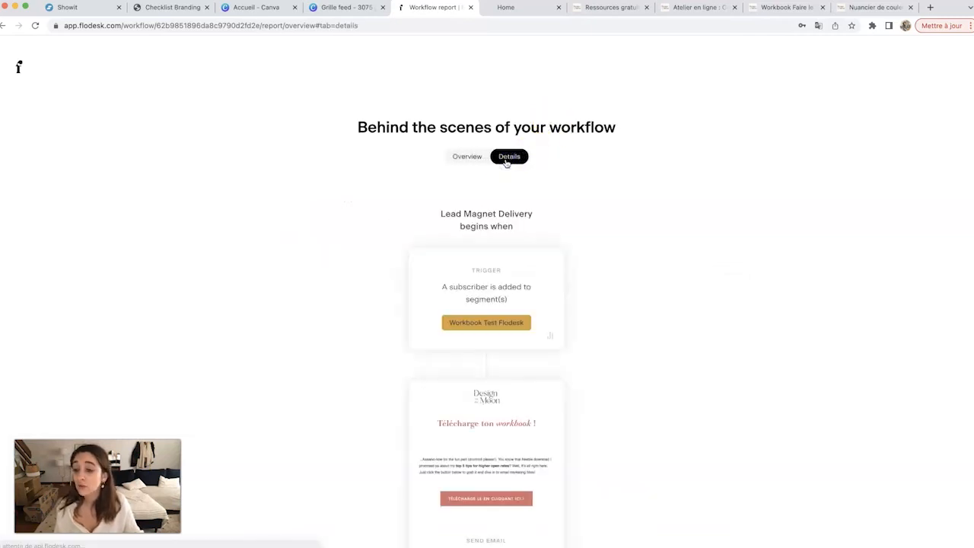
pyautogui.scroll(-4, 487, 290)
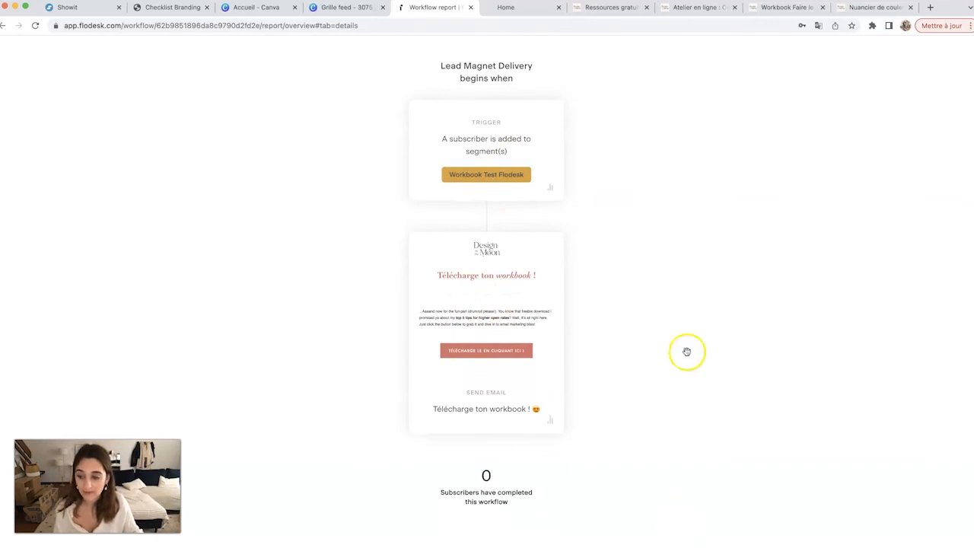
# Show the report statistics for the trigger and the workbook email, and return to the workflow list.
pyautogui.click(552, 196)
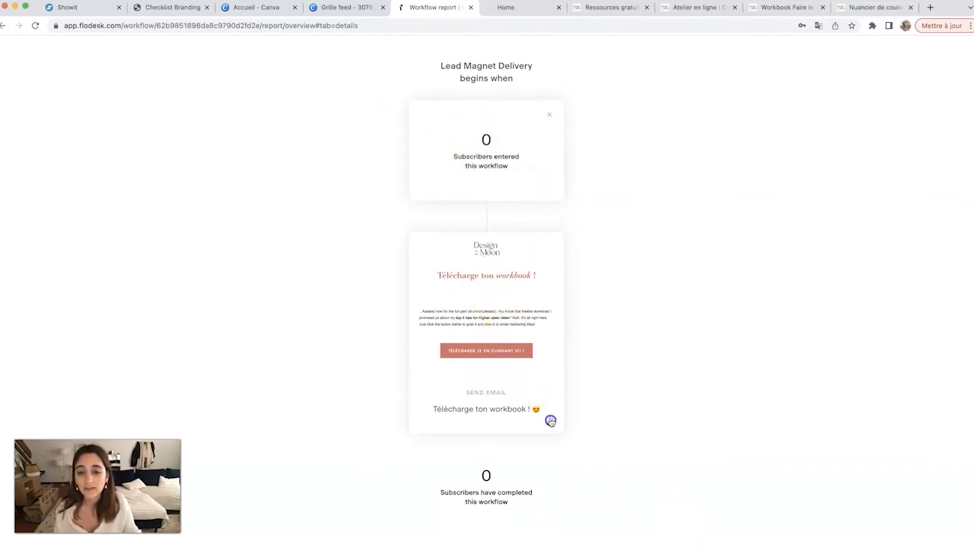
pyautogui.click(551, 421)
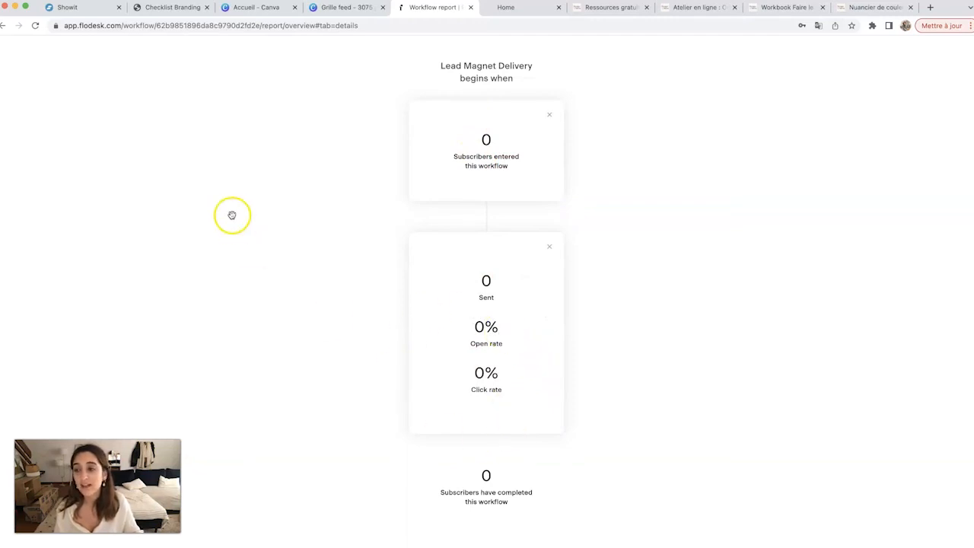
pyautogui.scroll(5, 232, 215)
pyautogui.click(16, 62)
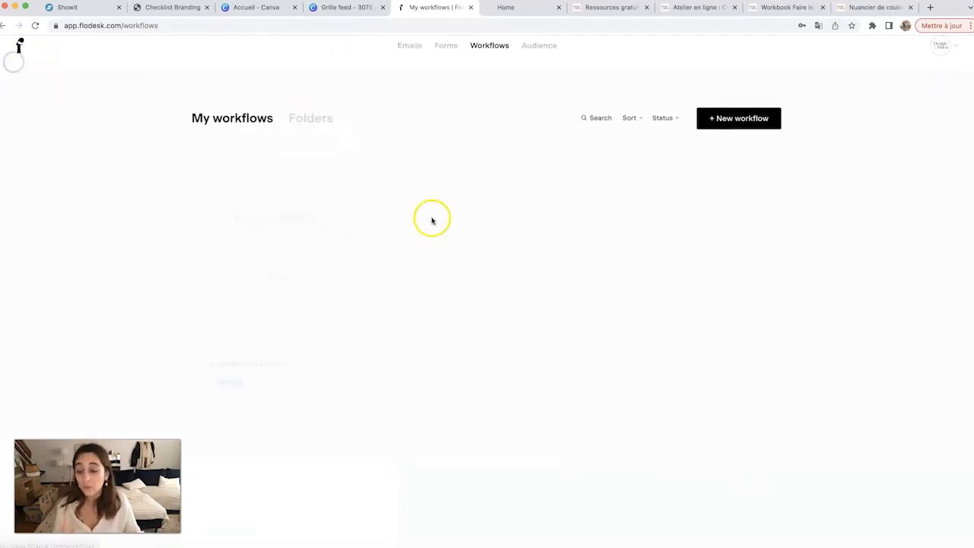
# Open the "Atelier en Ligne Showit Offert" workflow for editing, and view the workshop's sign-up page before returning to the workflow.
pyautogui.scroll(-5, 353, 255)
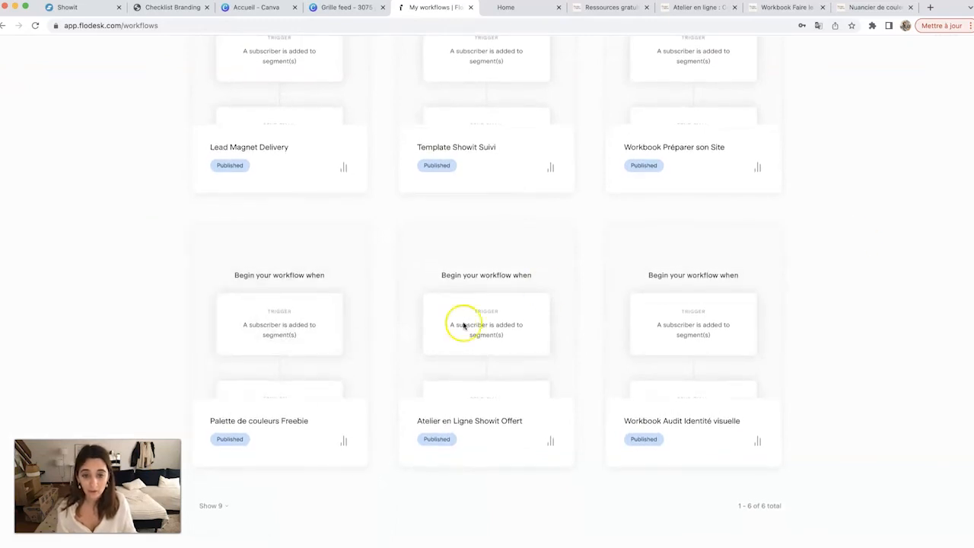
pyautogui.moveTo(511, 311)
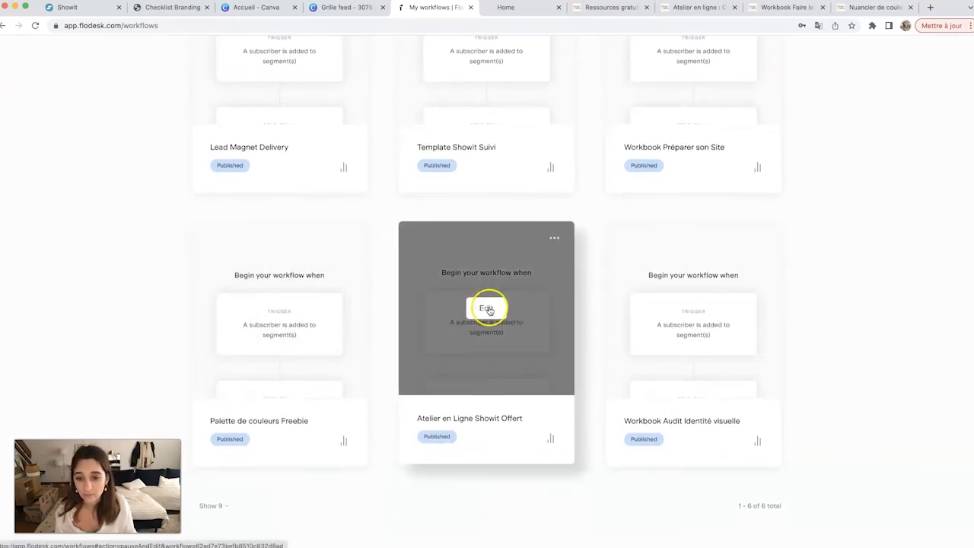
pyautogui.click(488, 309)
pyautogui.click(553, 340)
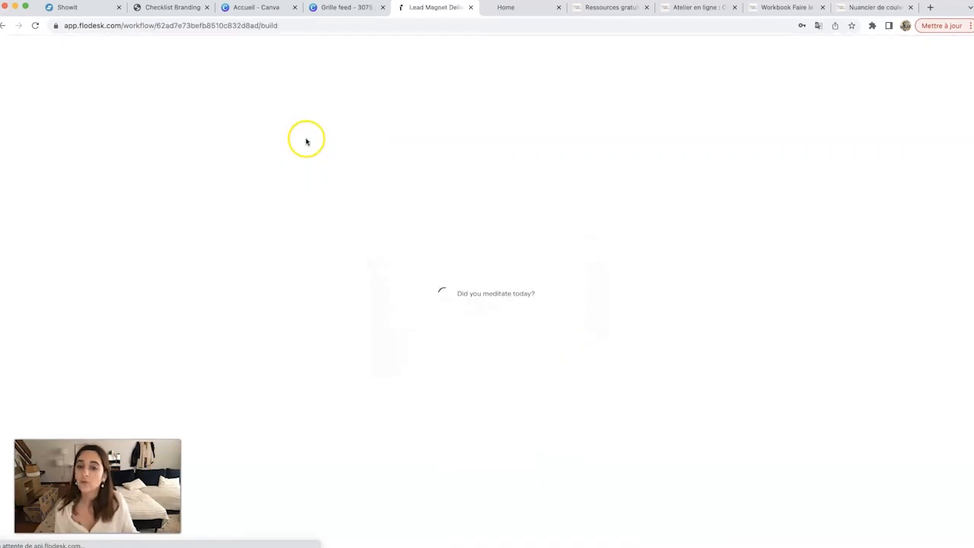
pyautogui.click(696, 7)
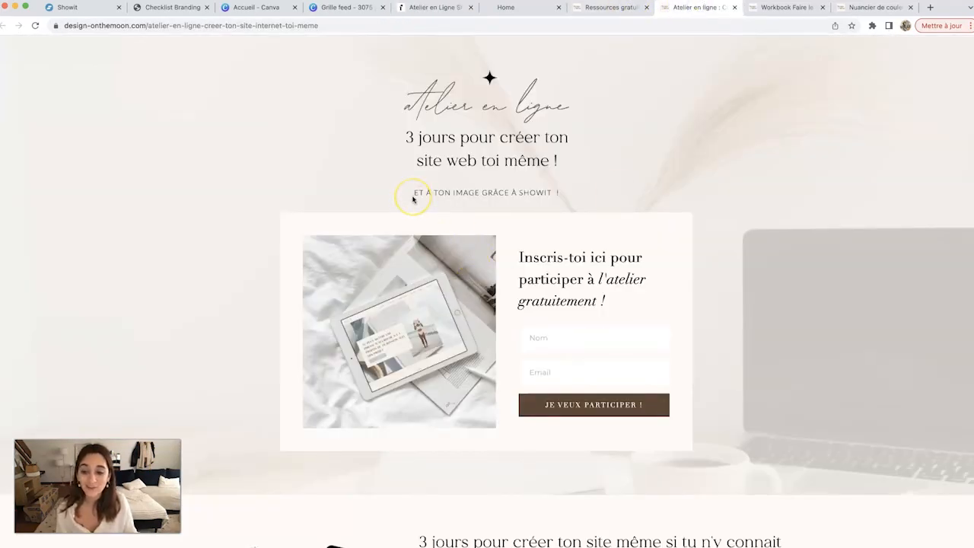
pyautogui.click(414, 7)
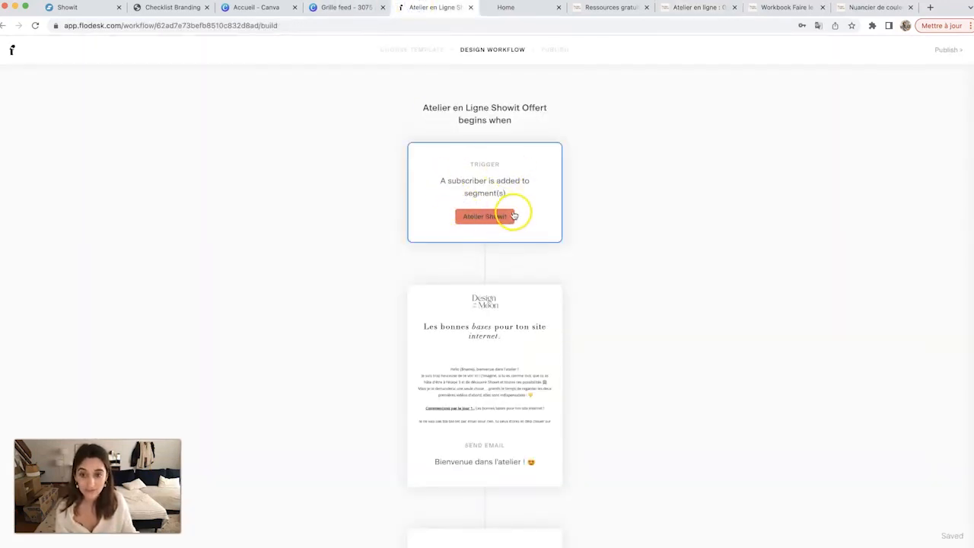
# Open the "Bienvenue dans l'atelier !" email from the workflow, review its full content, and return to the workflow.
pyautogui.scroll(-3, 452, 222)
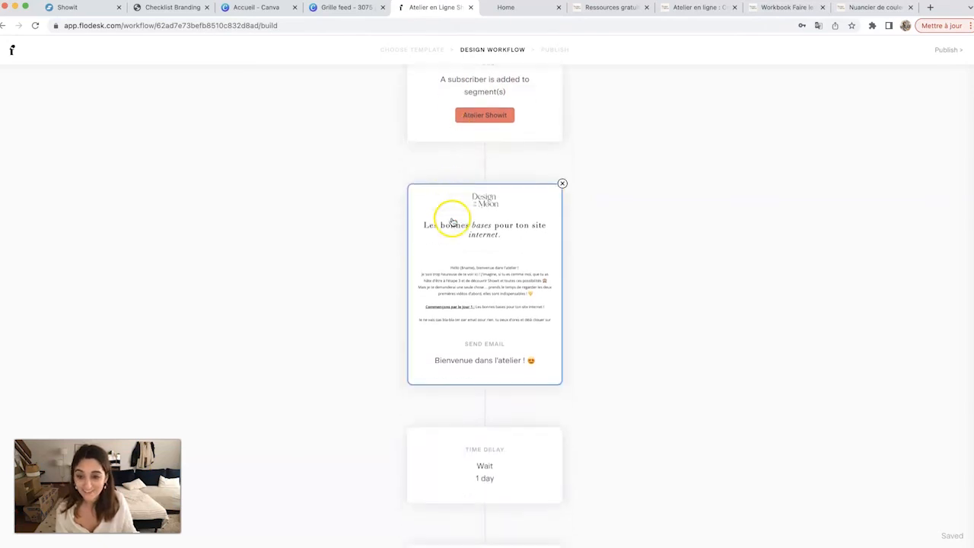
pyautogui.click(510, 277)
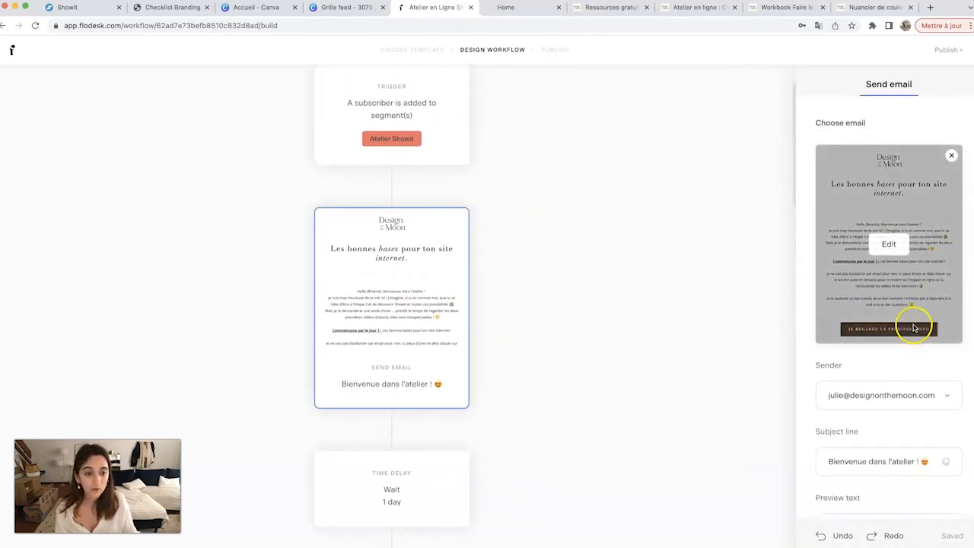
pyautogui.click(890, 245)
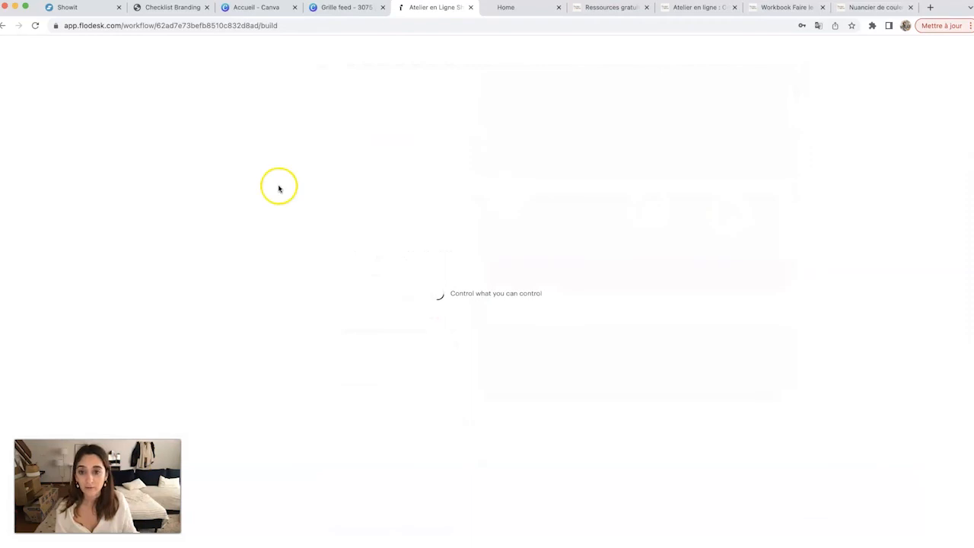
pyautogui.scroll(-2, 492, 337)
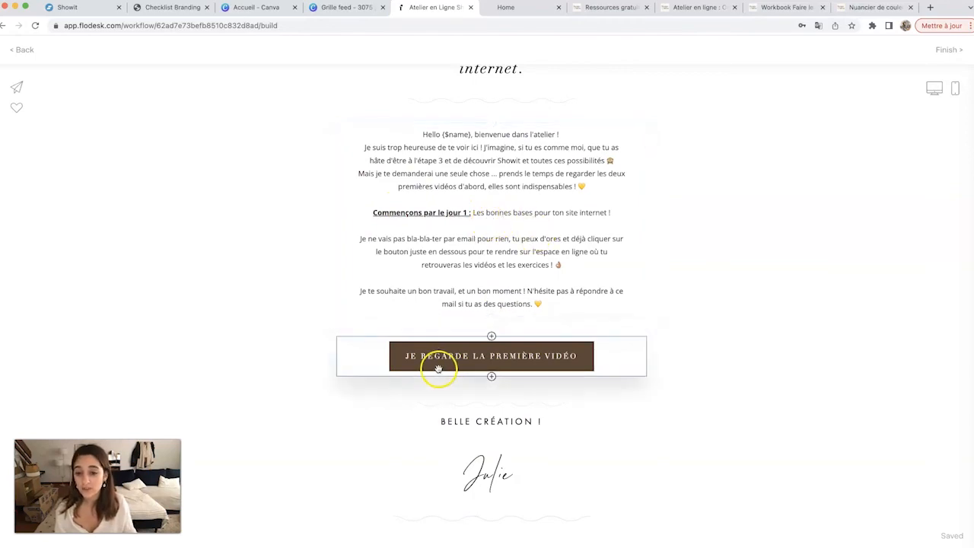
pyautogui.scroll(-7, 537, 358)
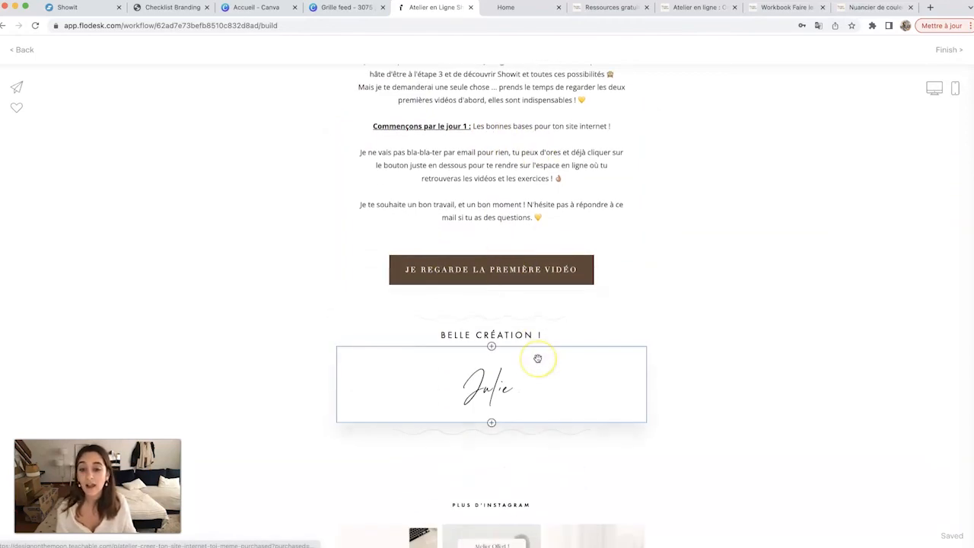
pyautogui.scroll(10, 537, 358)
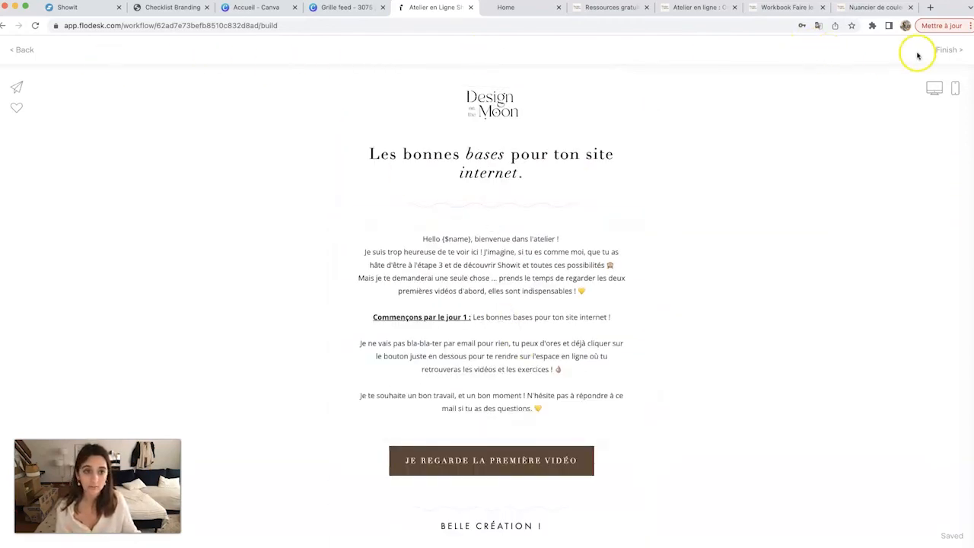
pyautogui.click(30, 51)
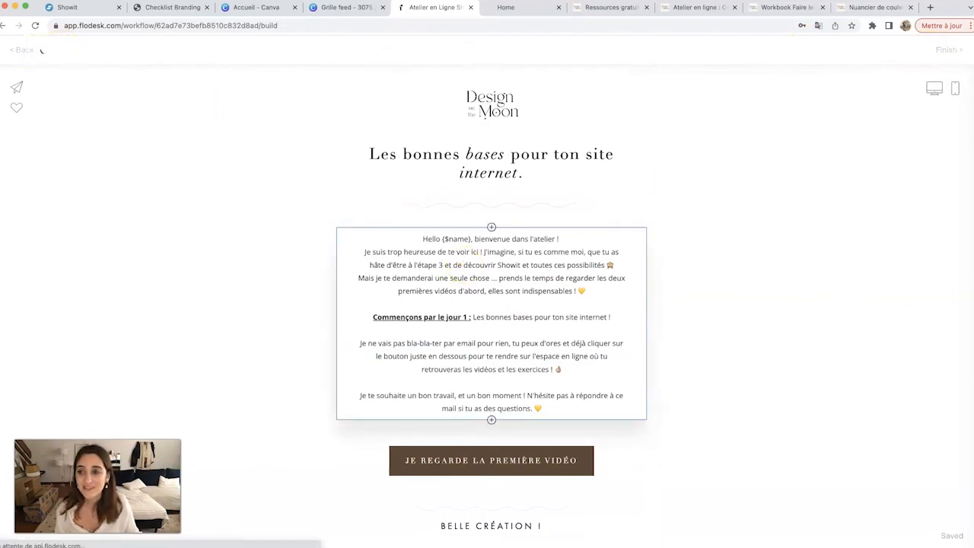
# Check the time delay after the welcome email, and review the "Atelier jour 2 : Que mettre dans ton site ?" email before returning to the workflow.
pyautogui.scroll(-2, 398, 363)
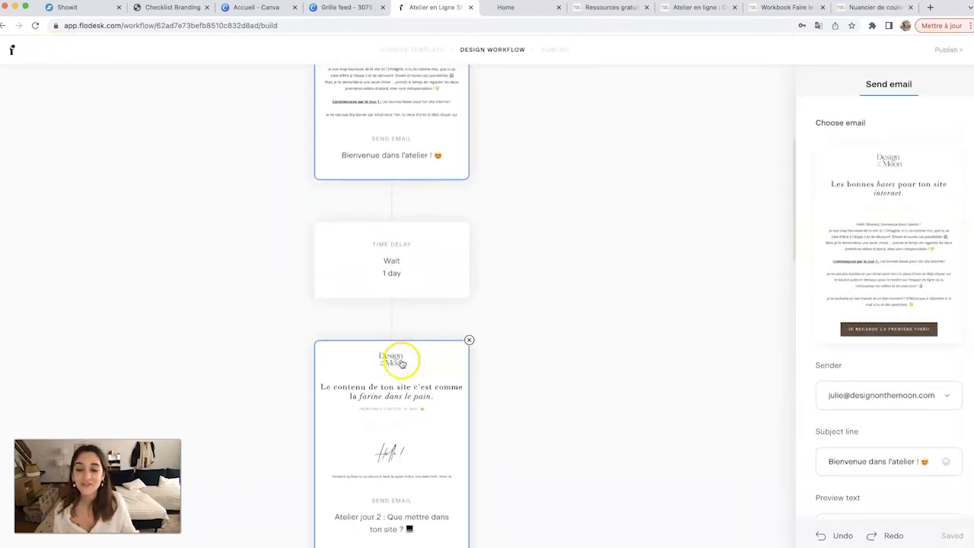
pyautogui.click(403, 236)
pyautogui.scroll(-3, 404, 236)
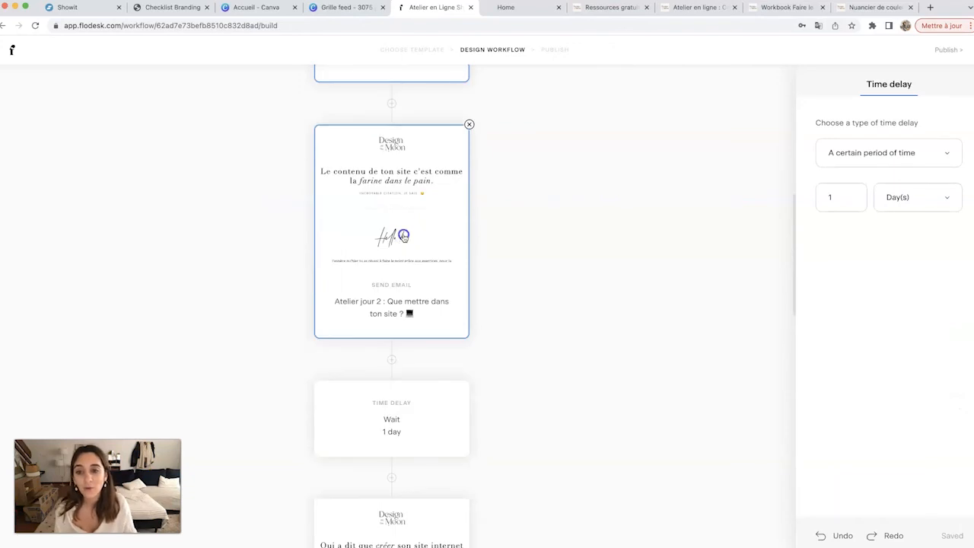
pyautogui.click(336, 230)
pyautogui.moveTo(878, 270)
pyautogui.click(883, 247)
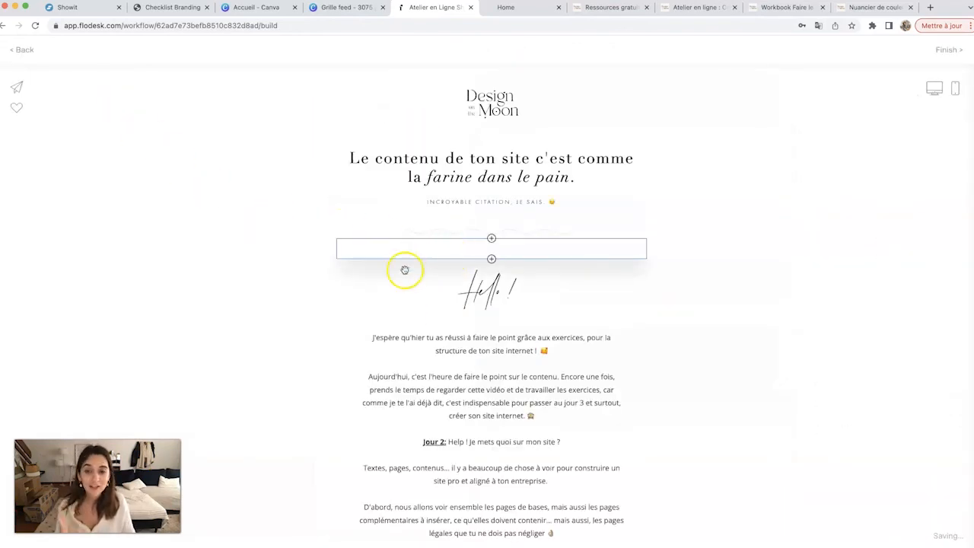
pyautogui.scroll(-3, 402, 269)
pyautogui.scroll(-2, 420, 318)
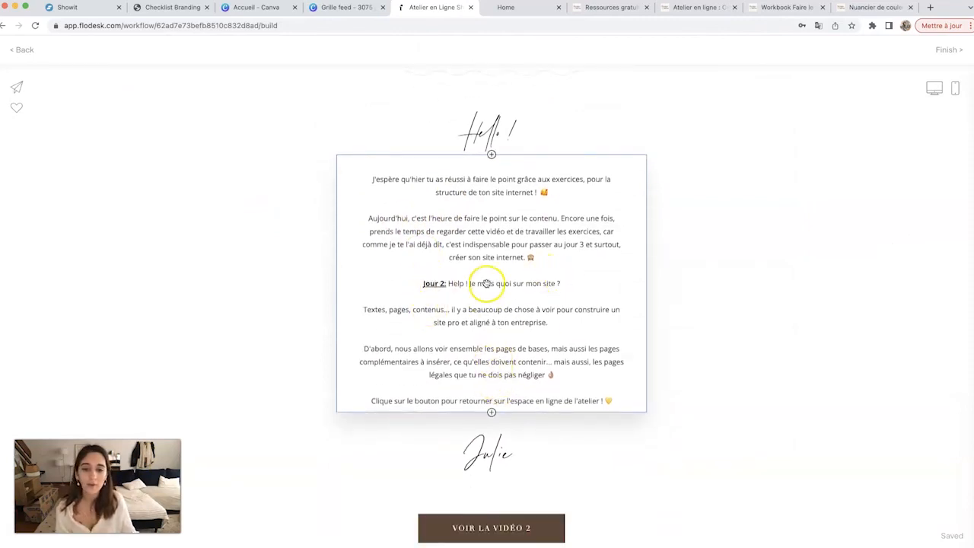
pyautogui.scroll(-4, 485, 284)
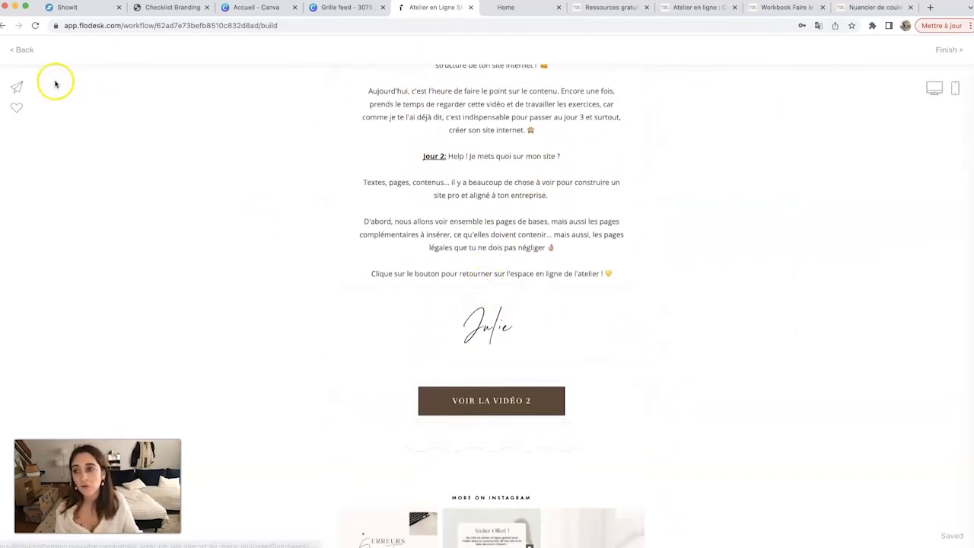
pyautogui.click(23, 49)
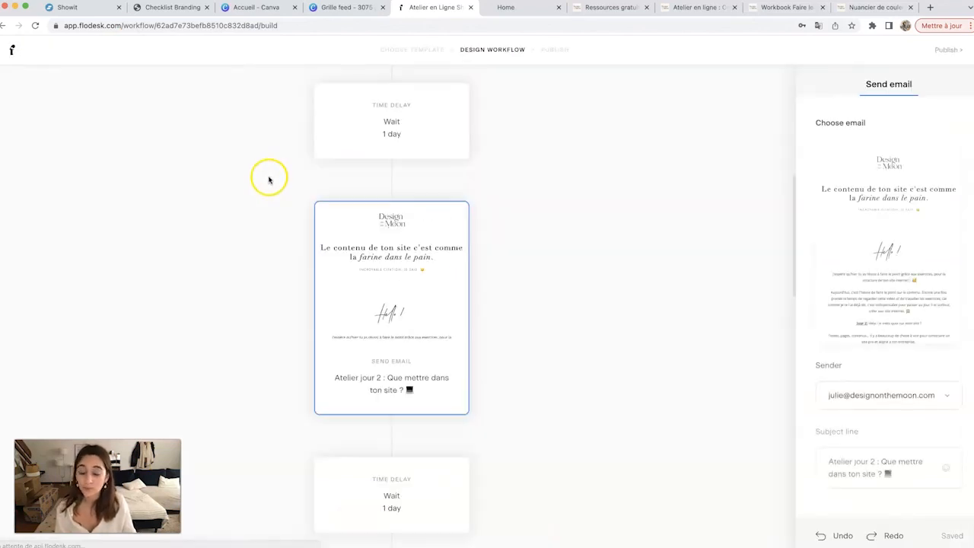
# Open the day 3 workshop email with the subject "About me", review its content down to the Instagram section, and return to the workflow.
pyautogui.scroll(-5, 398, 343)
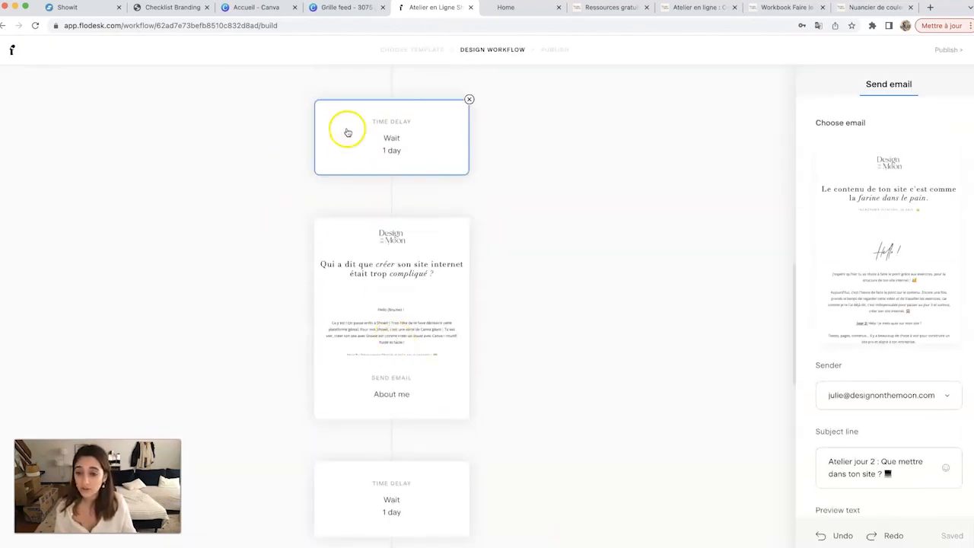
pyautogui.click(406, 277)
pyautogui.scroll(-2, 416, 270)
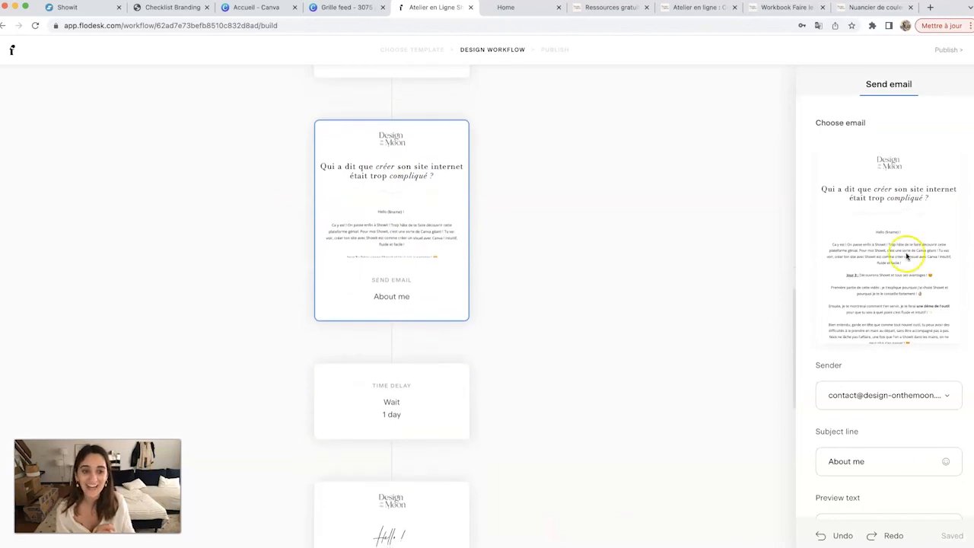
pyautogui.click(908, 258)
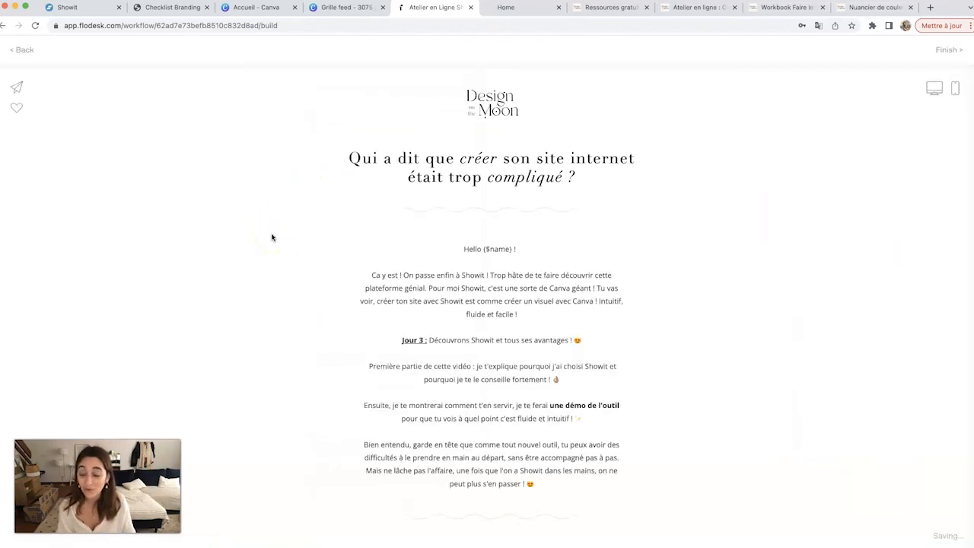
pyautogui.scroll(-1, 433, 292)
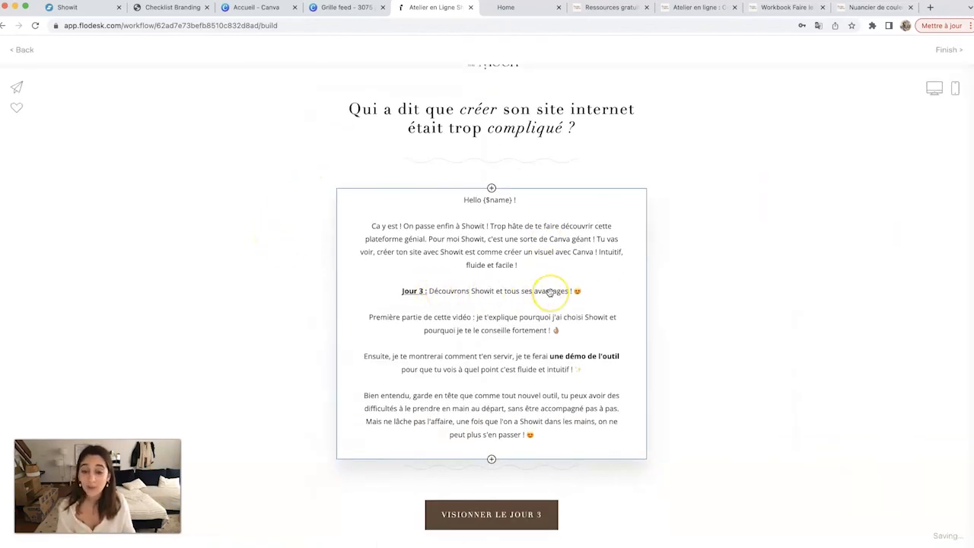
pyautogui.scroll(-5, 550, 293)
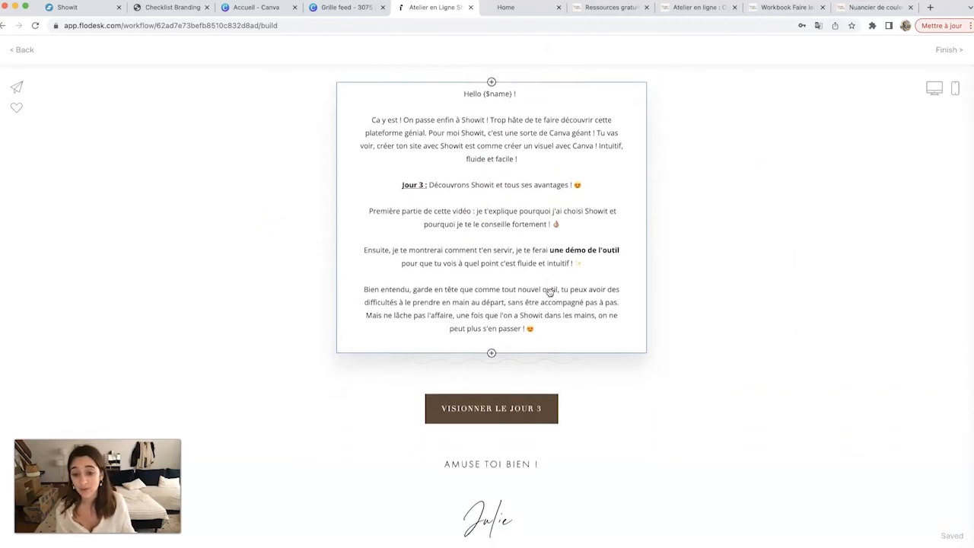
pyautogui.scroll(6, 550, 293)
pyautogui.scroll(-5, 550, 293)
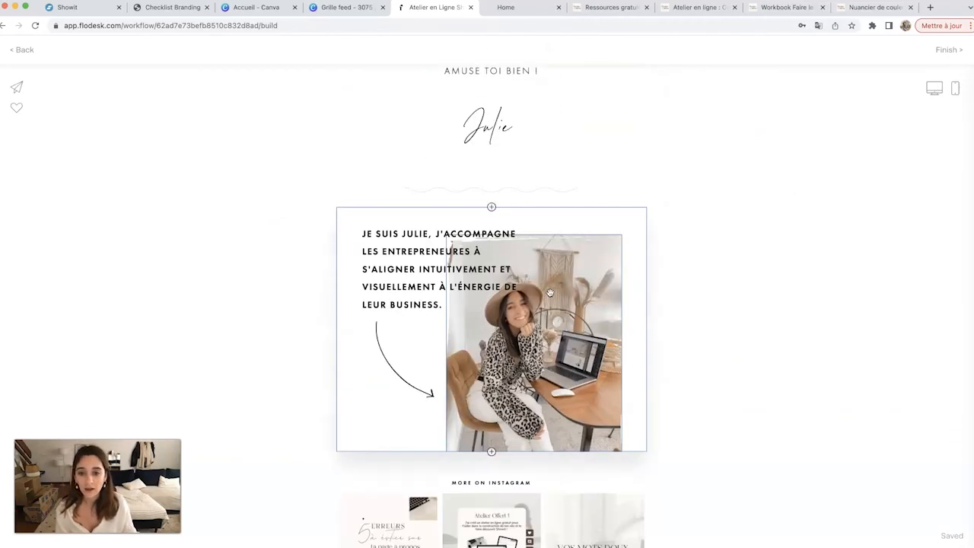
pyautogui.click(386, 194)
pyautogui.scroll(10, 387, 195)
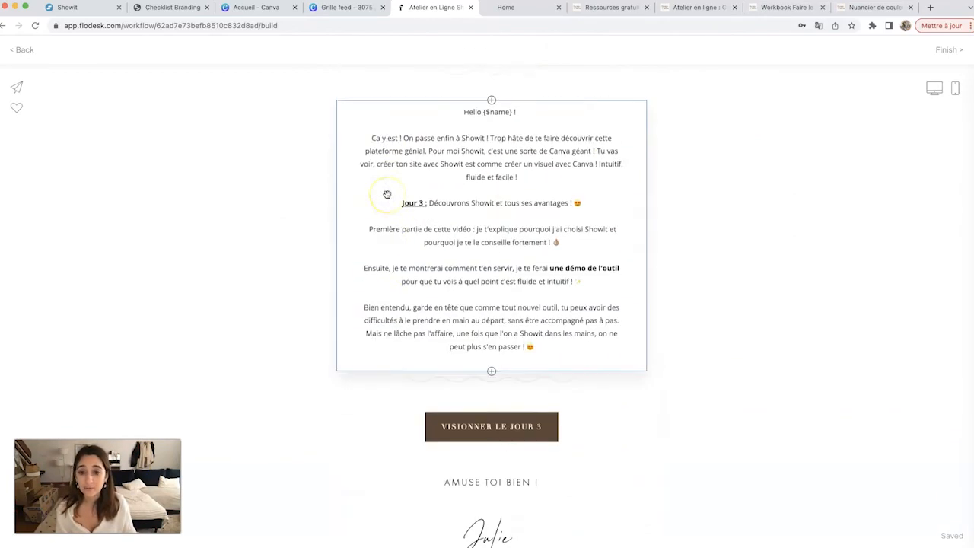
pyautogui.click(14, 45)
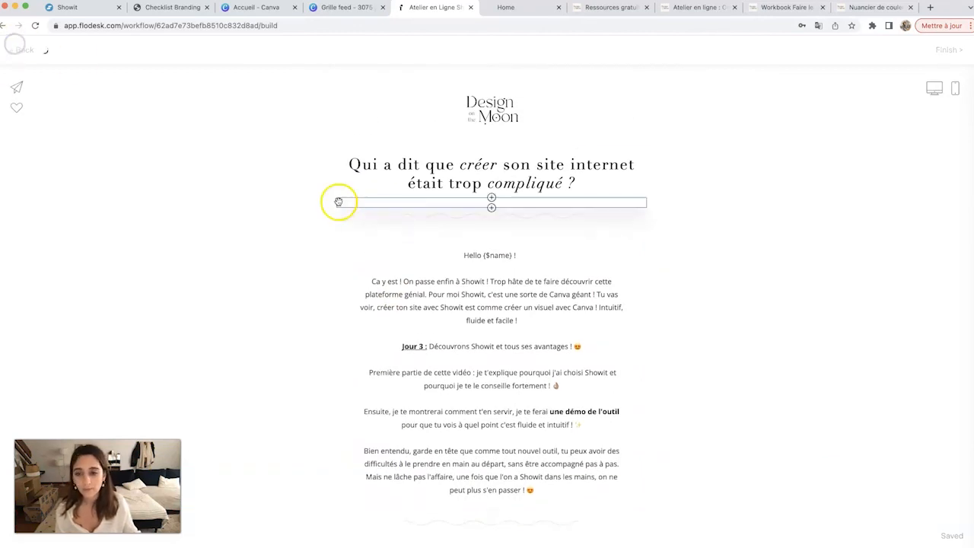
# Open the "L'histoire derrière mes templates Showit..." email, review its story and template offer, and return to the workflow.
pyautogui.scroll(-3, 338, 201)
pyautogui.scroll(-3, 410, 144)
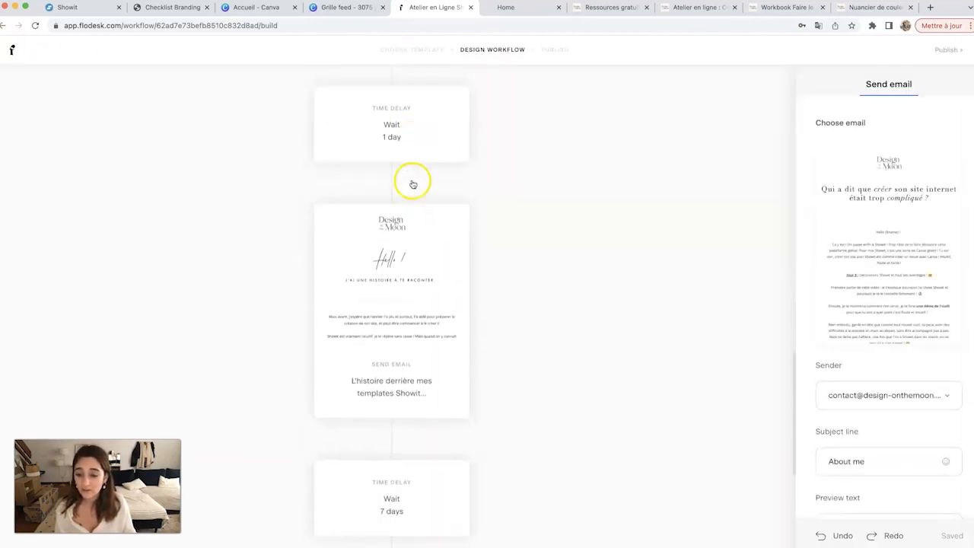
pyautogui.click(405, 175)
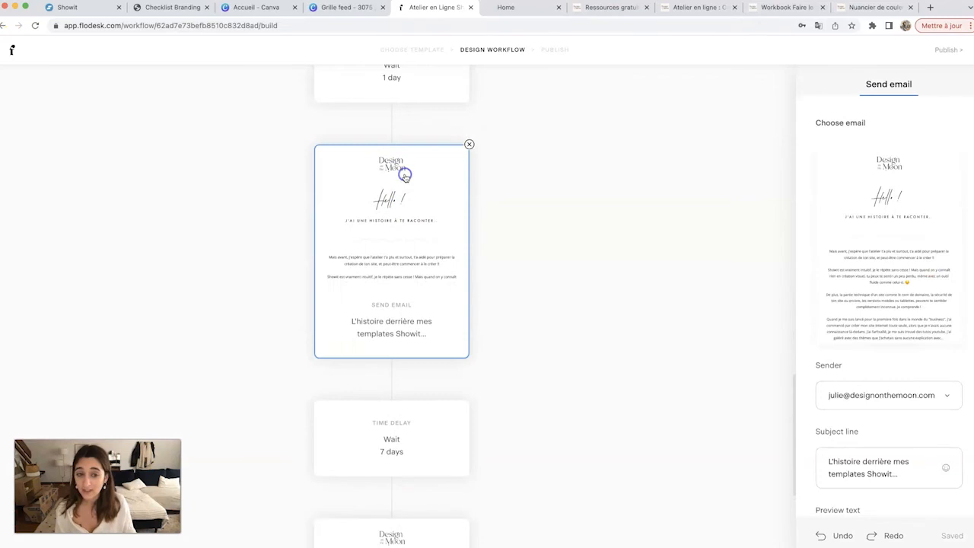
pyautogui.click(888, 245)
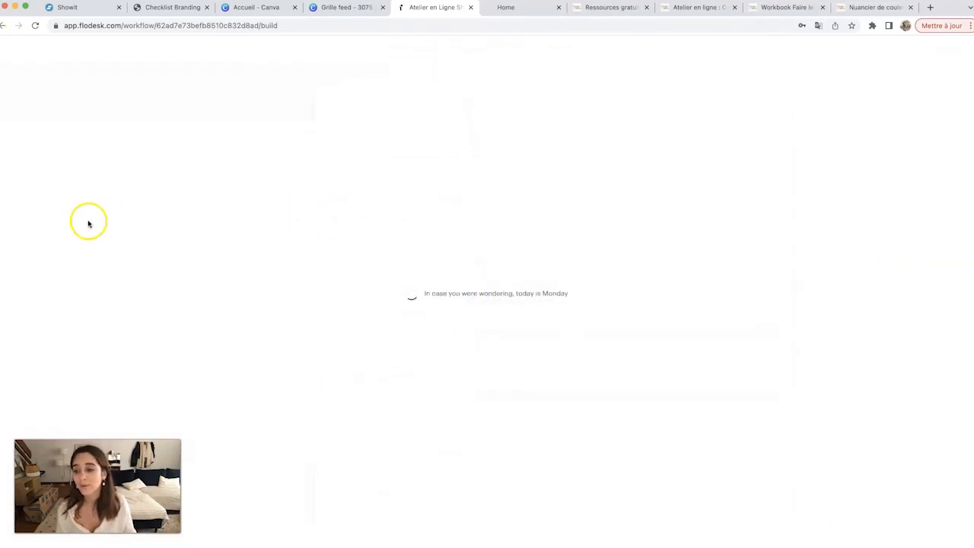
pyautogui.scroll(-2, 424, 269)
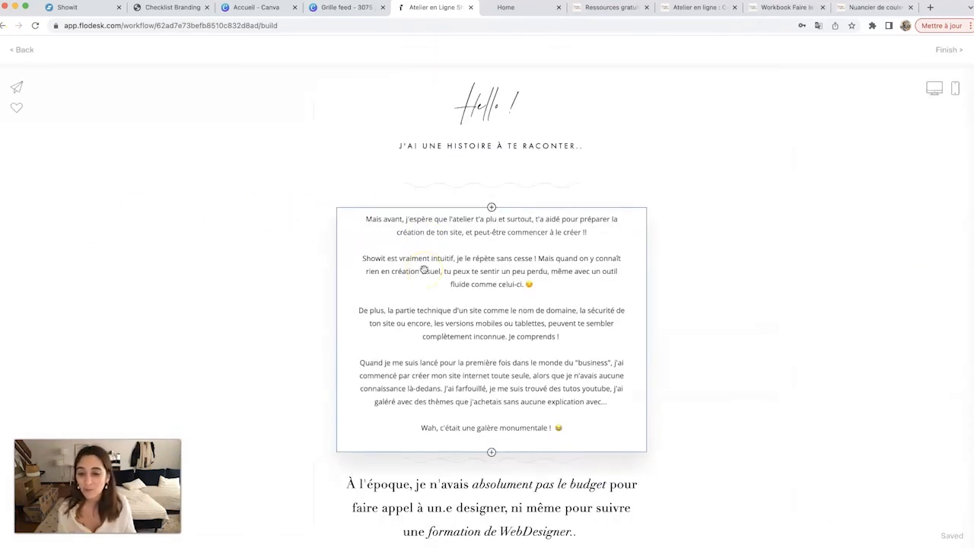
pyautogui.scroll(-3, 424, 269)
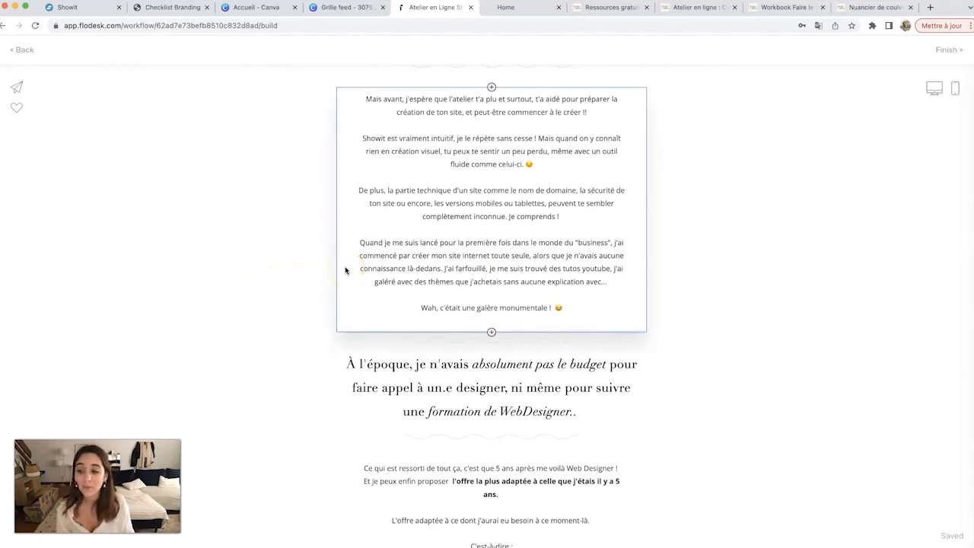
pyautogui.scroll(-2, 345, 270)
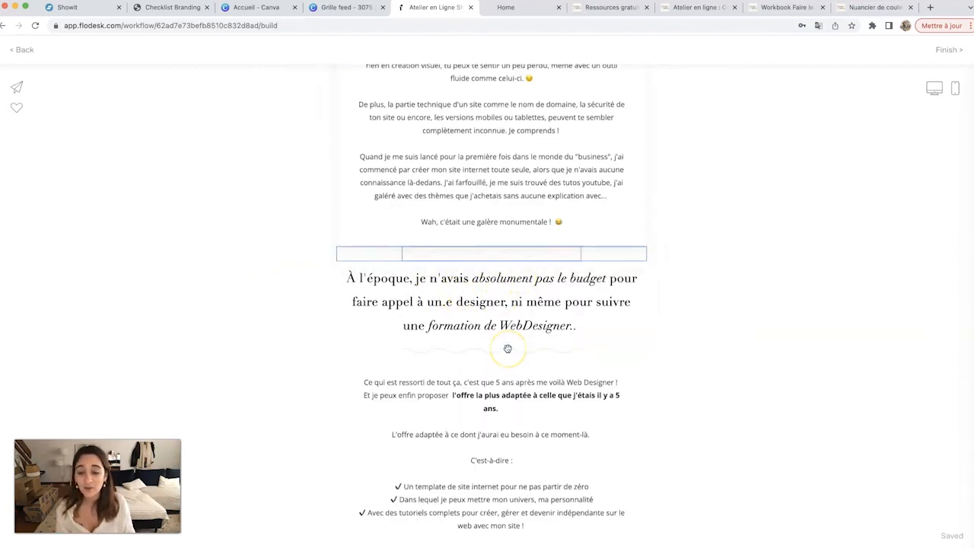
pyautogui.scroll(-15, 399, 358)
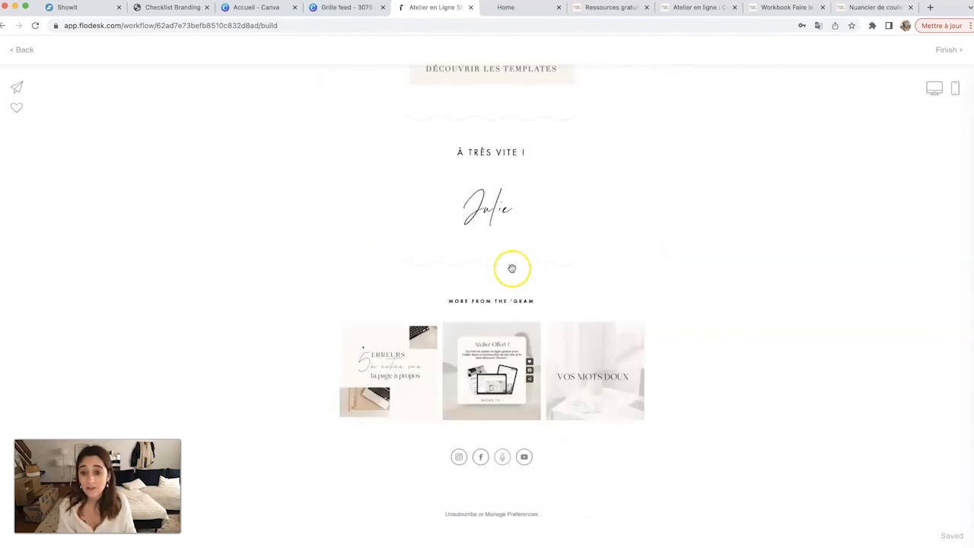
pyautogui.scroll(8, 571, 350)
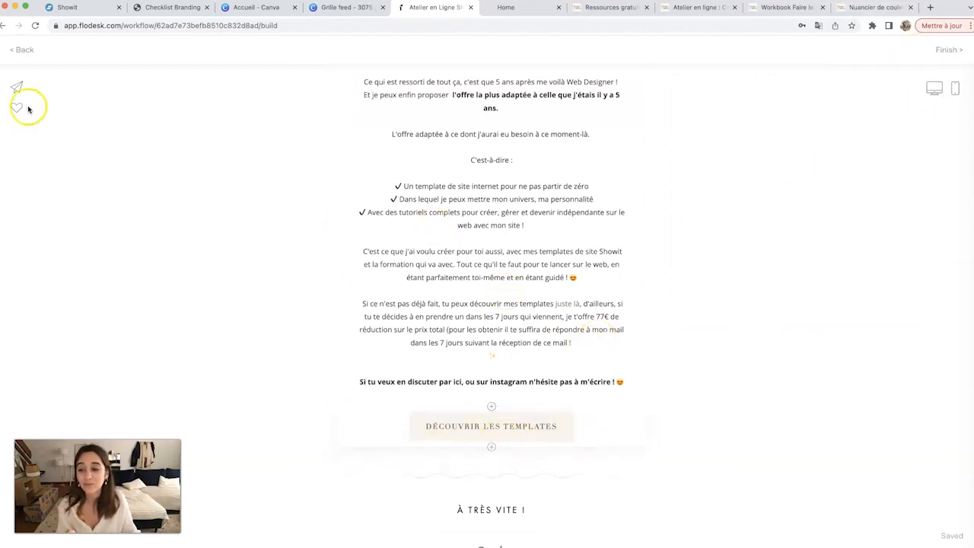
pyautogui.click(18, 52)
# Examine the end of the workshop sequence, from the "About me" email through the last time delay to the "The offer is ending" email.
pyautogui.click(408, 256)
pyautogui.scroll(-4, 406, 255)
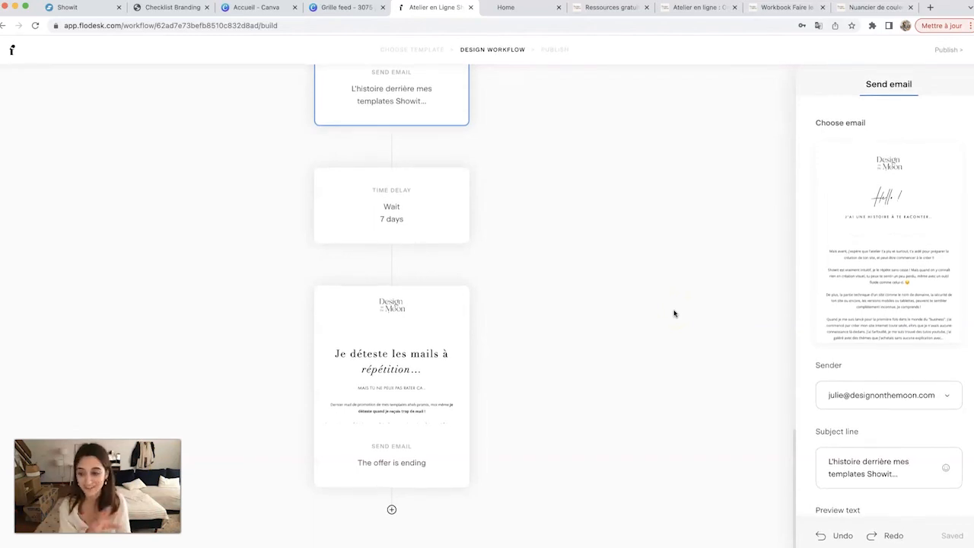
pyautogui.scroll(8, 592, 191)
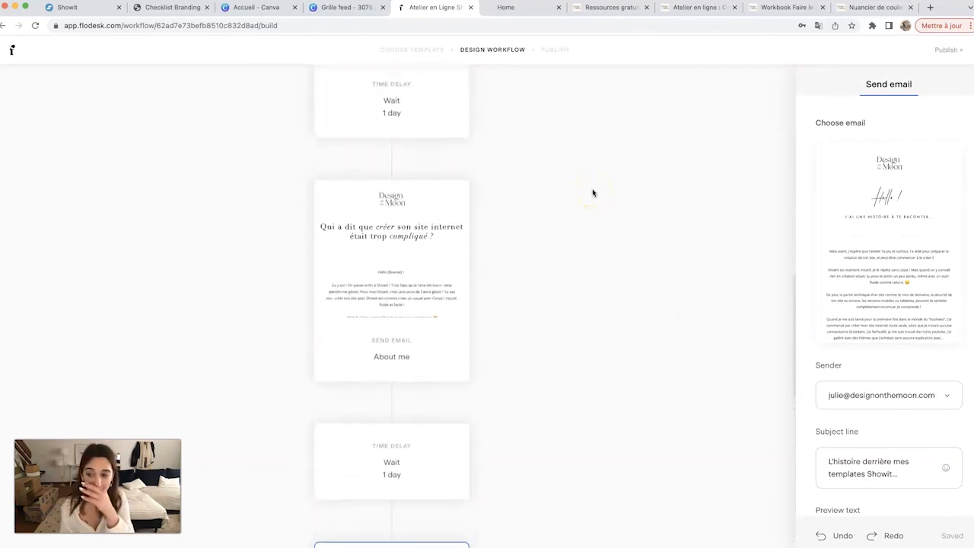
pyautogui.scroll(-4, 593, 193)
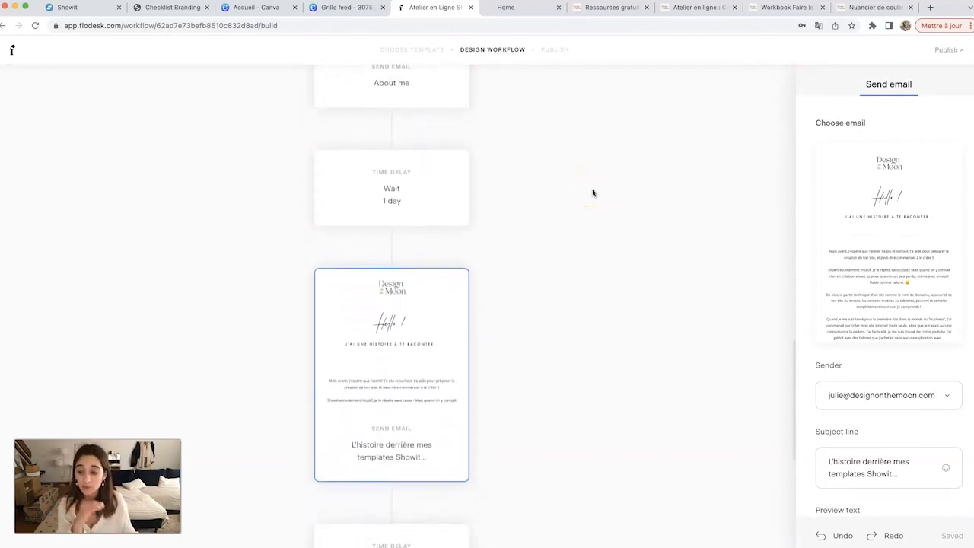
pyautogui.scroll(-5, 593, 193)
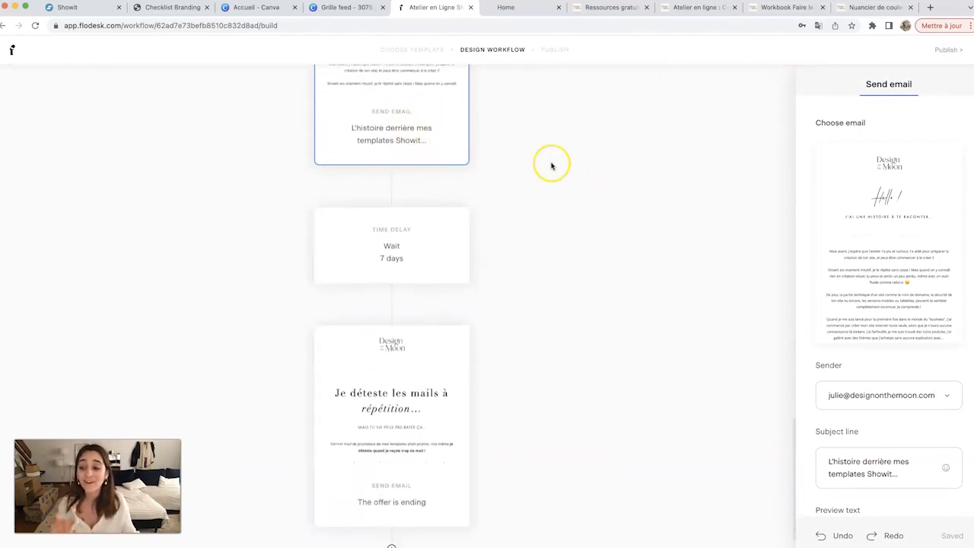
pyautogui.scroll(-1, 552, 166)
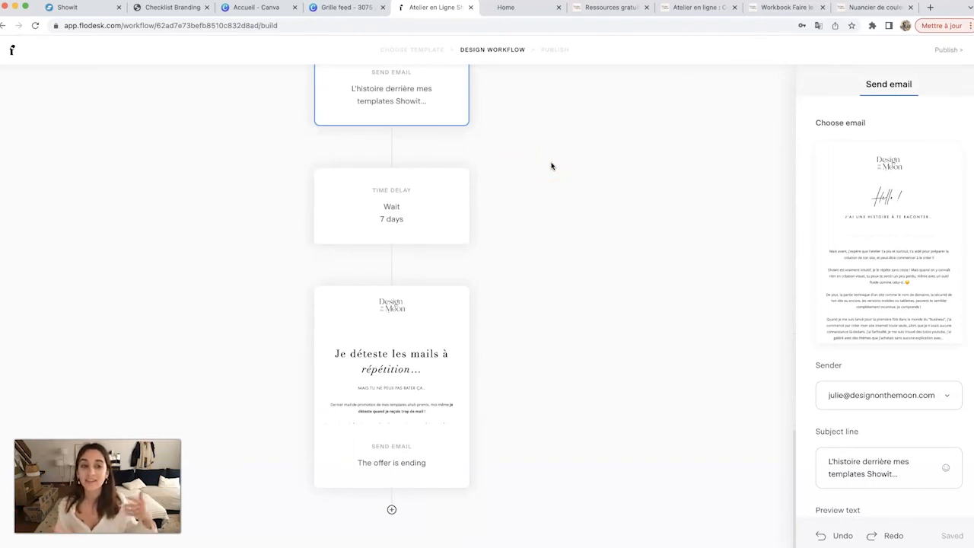
pyautogui.click(480, 120)
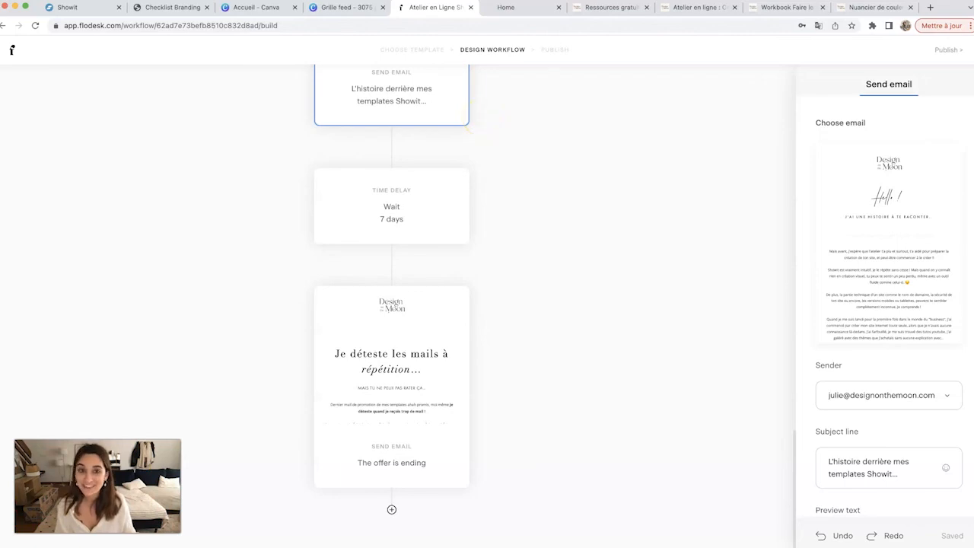
# View the website's opt-in pages for the visual identity workbook, the colour palettes and the online workshop, and return to the Flodesk workflow.
pyautogui.click(789, 8)
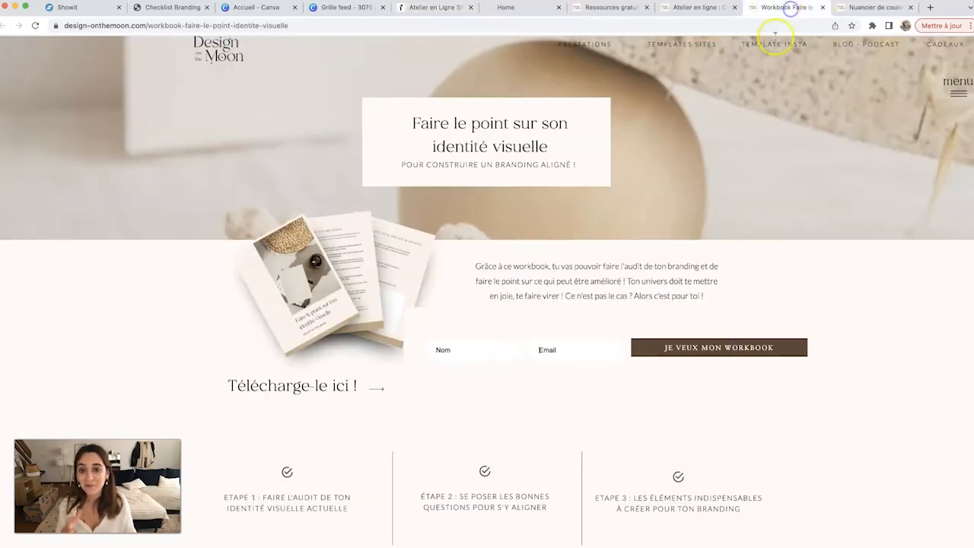
pyautogui.click(870, 7)
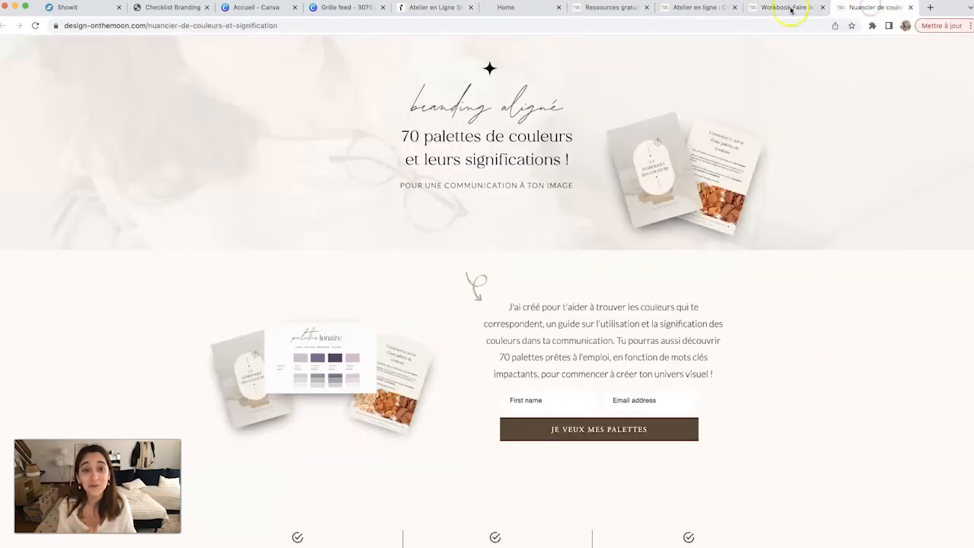
pyautogui.click(691, 16)
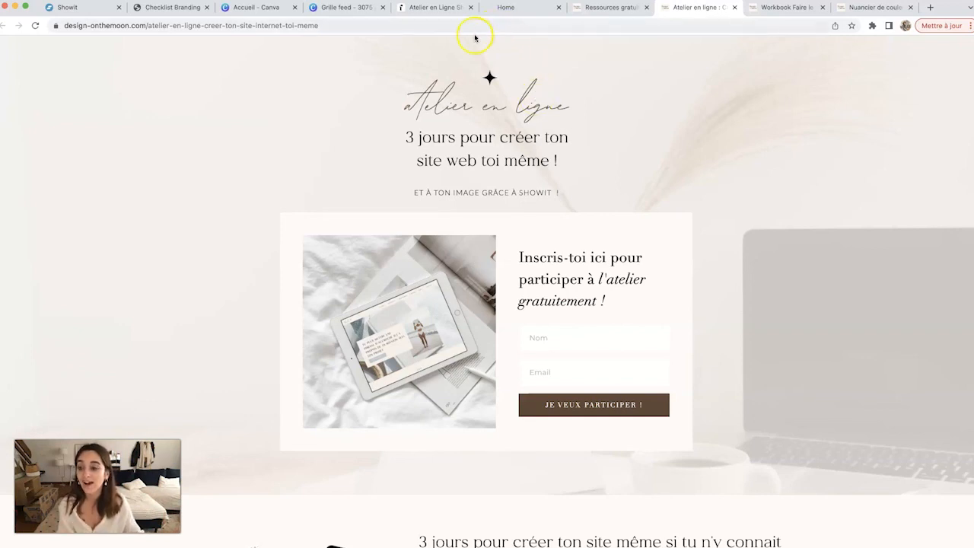
pyautogui.click(433, 10)
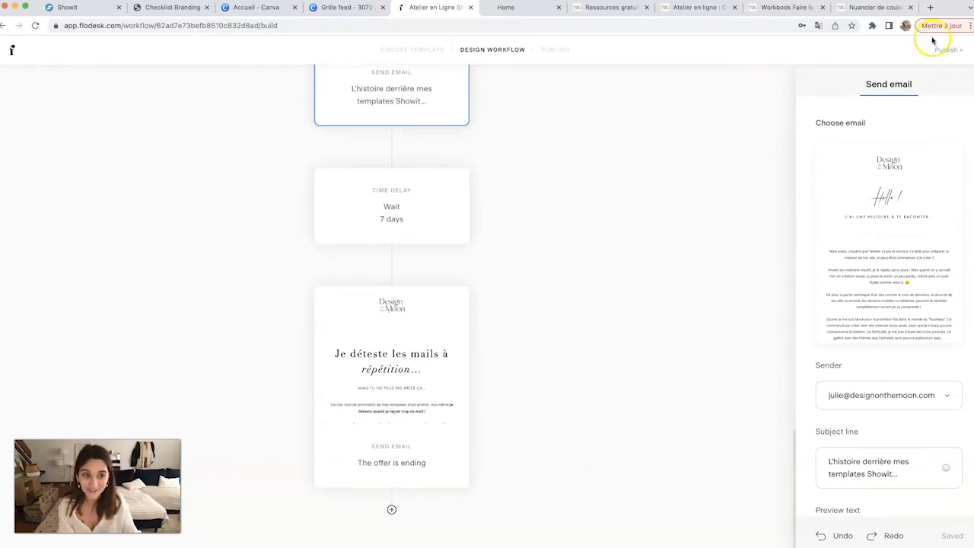
# Return to the list of workflows and resume publishing the paused "Atelier en Ligne Showit Offert" workflow.
pyautogui.click(12, 53)
pyautogui.scroll(-5, 657, 176)
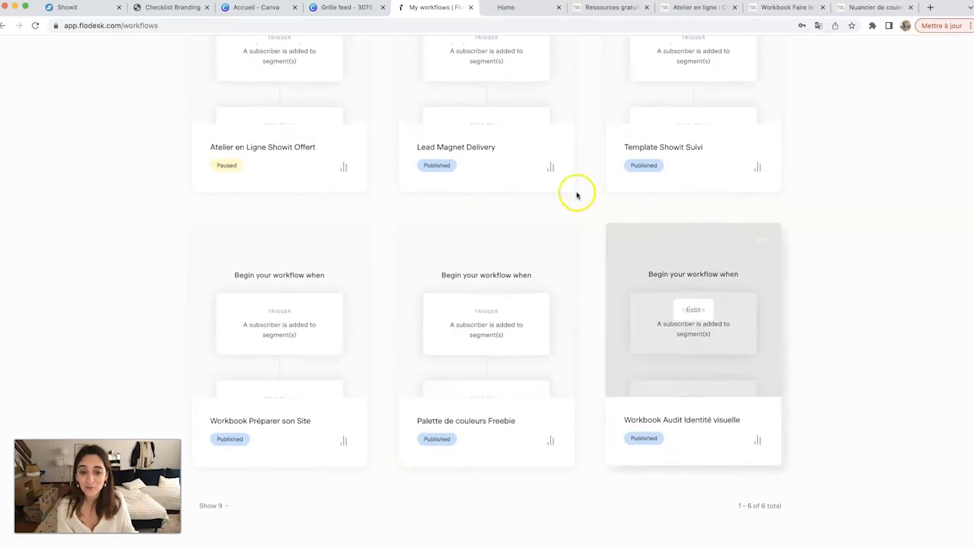
pyautogui.scroll(3, 740, 281)
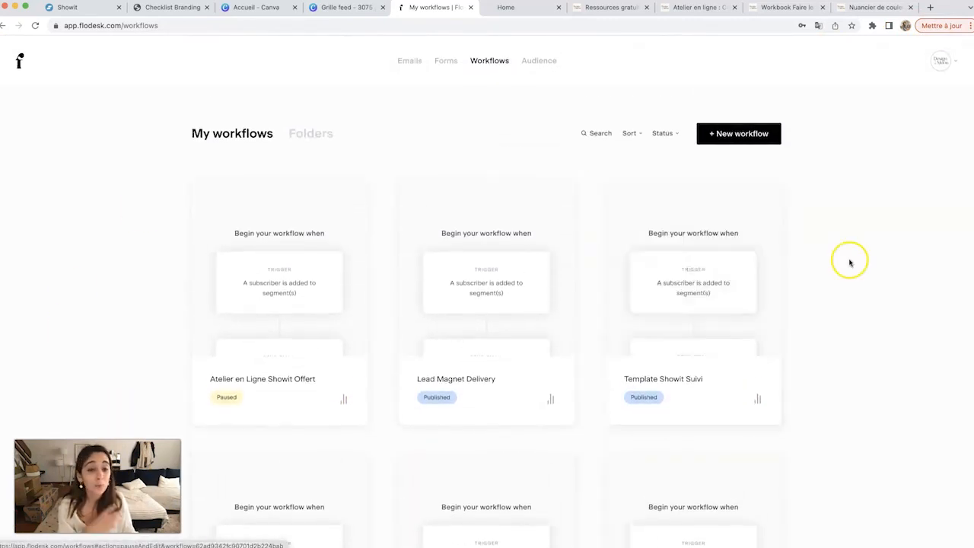
pyautogui.scroll(-3, 850, 261)
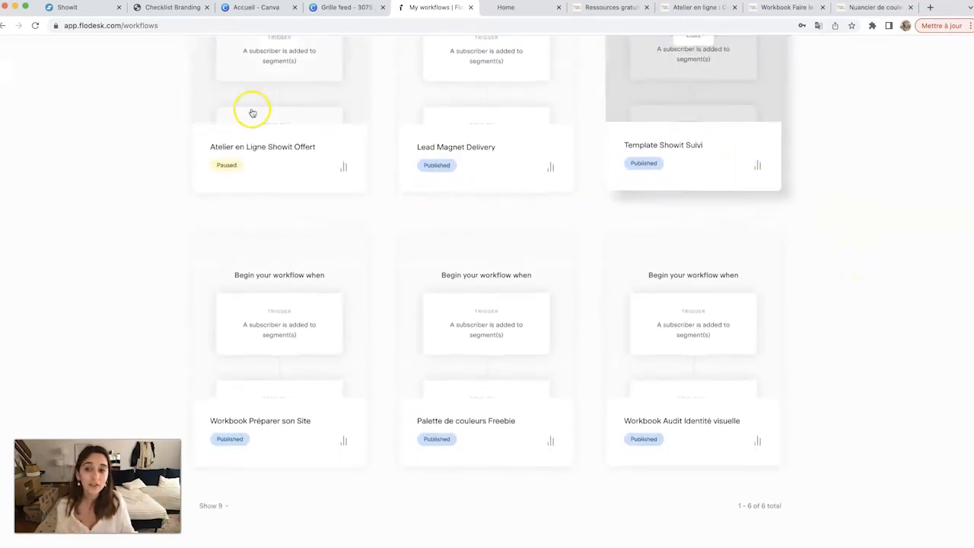
pyautogui.scroll(2, 254, 112)
pyautogui.click(348, 38)
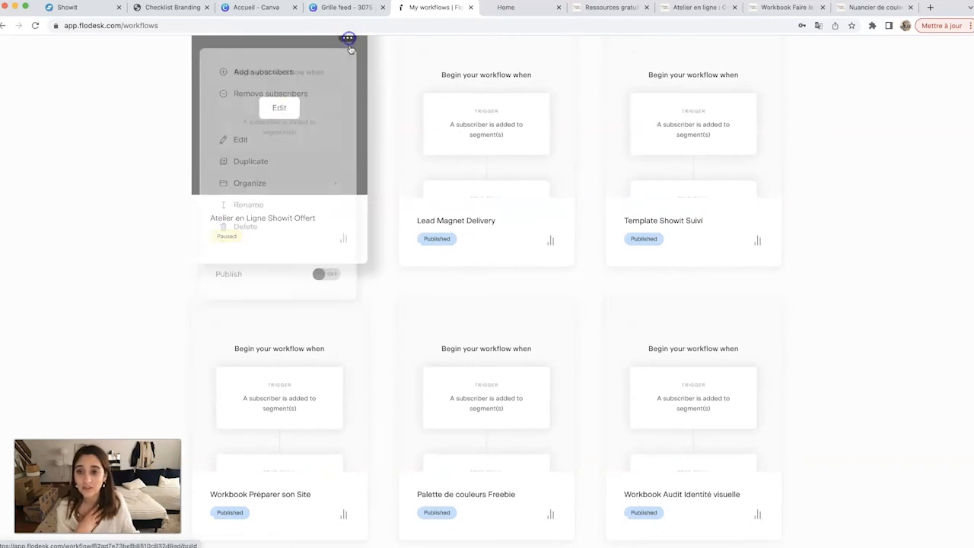
pyautogui.click(328, 275)
pyautogui.click(560, 328)
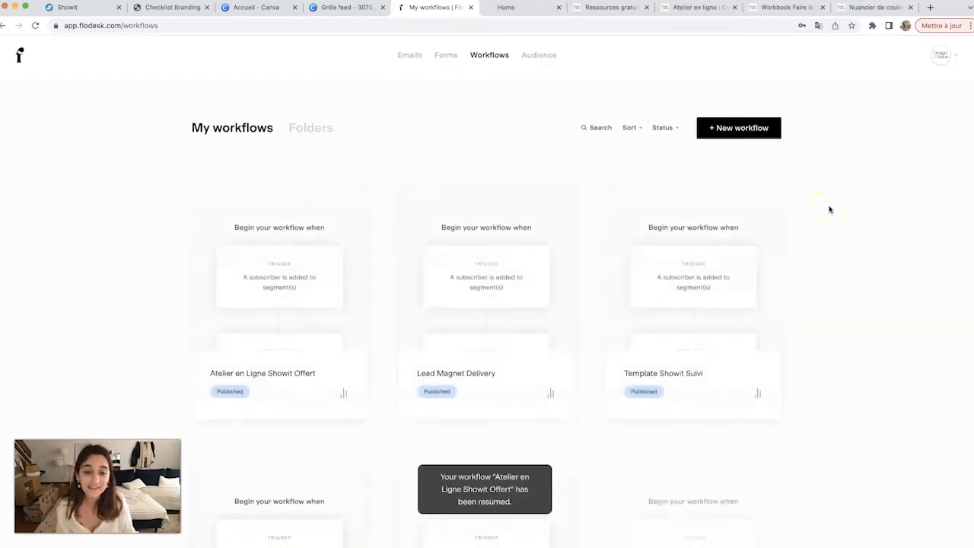
pyautogui.scroll(-5, 830, 210)
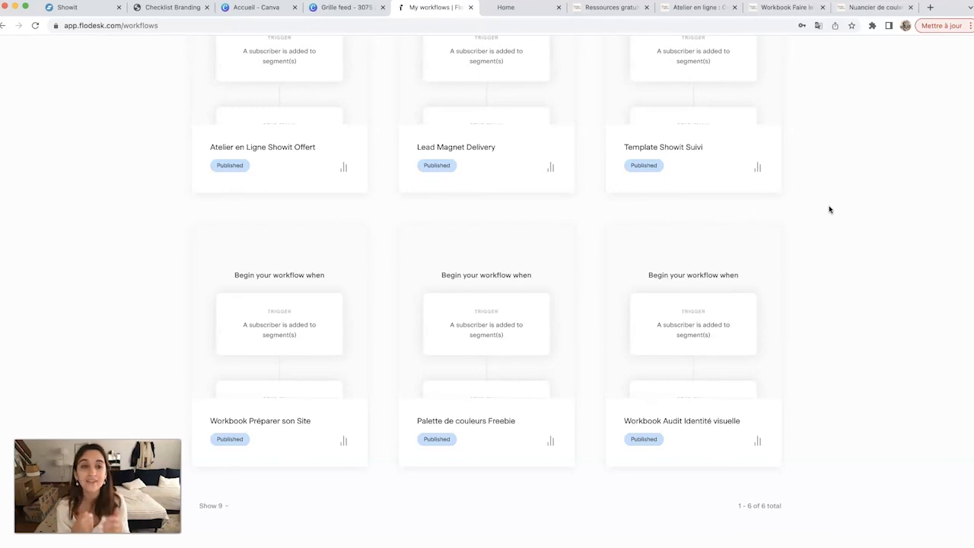
pyautogui.scroll(1, 117, 315)
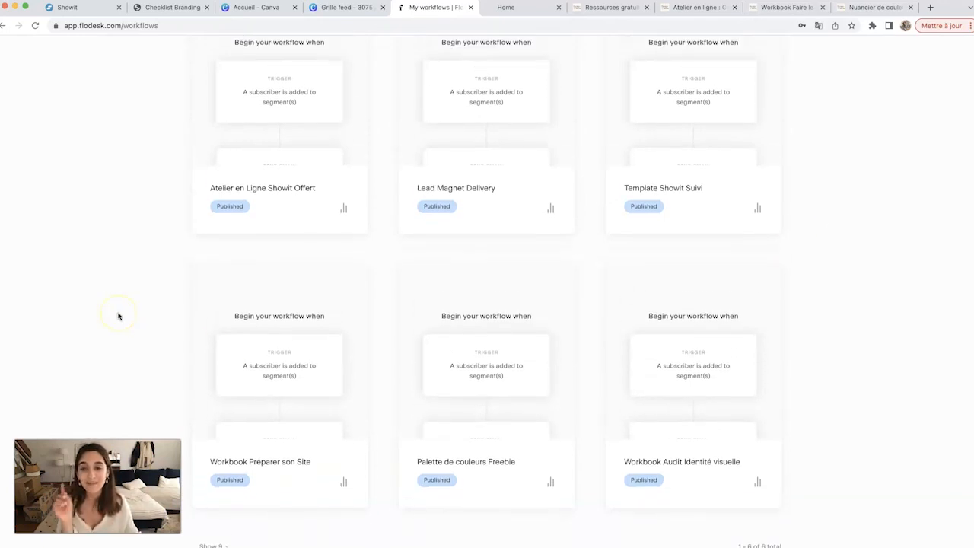
pyautogui.scroll(2, 118, 316)
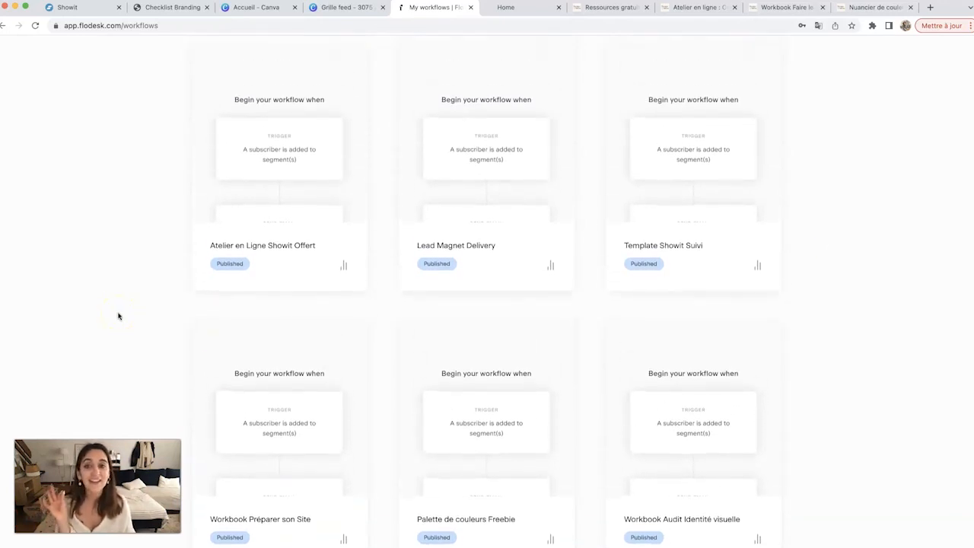